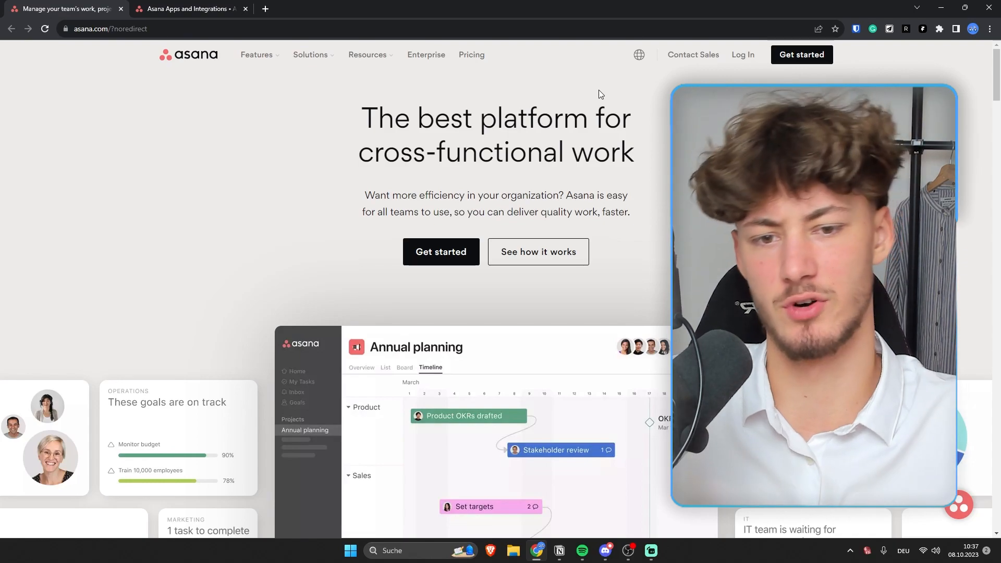
Open the Asana account sign-up page and close the Asana Apps and Integrations tab.
{"action": "left_click", "coordinate": [442, 254]}
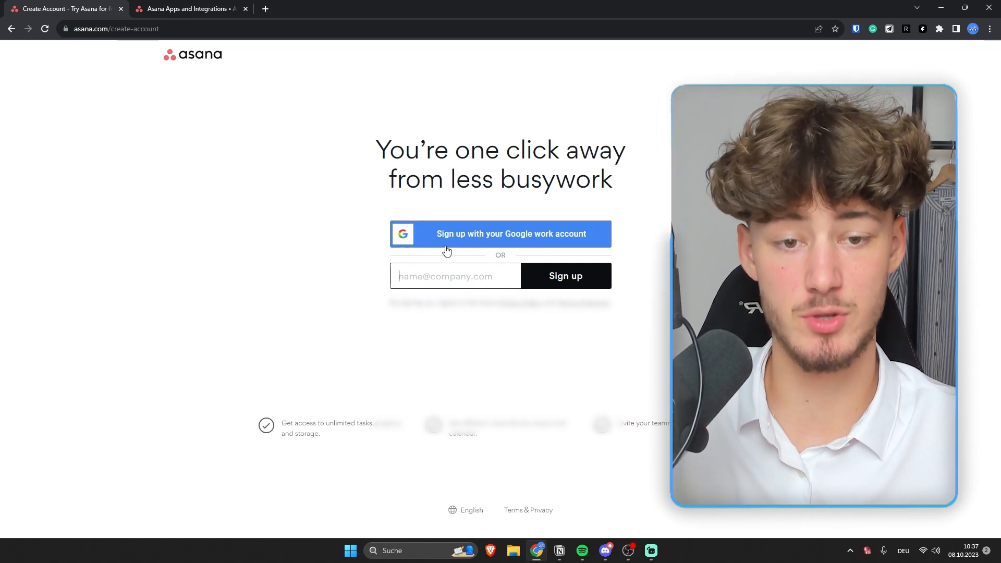
{"action": "left_click", "coordinate": [447, 282]}
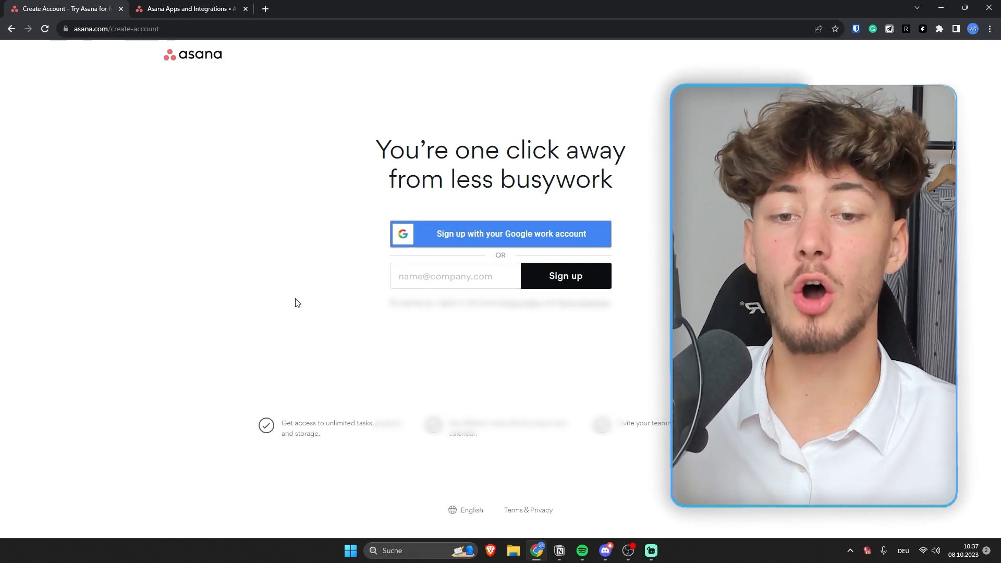
{"action": "left_click", "coordinate": [436, 278]}
{"action": "left_click", "coordinate": [296, 297]}
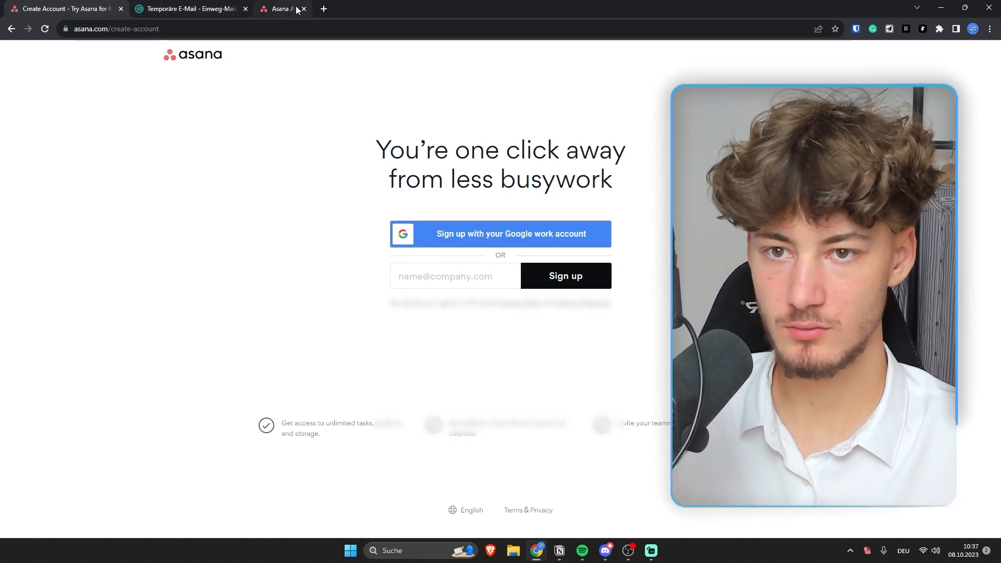
{"action": "left_click", "coordinate": [298, 9]}
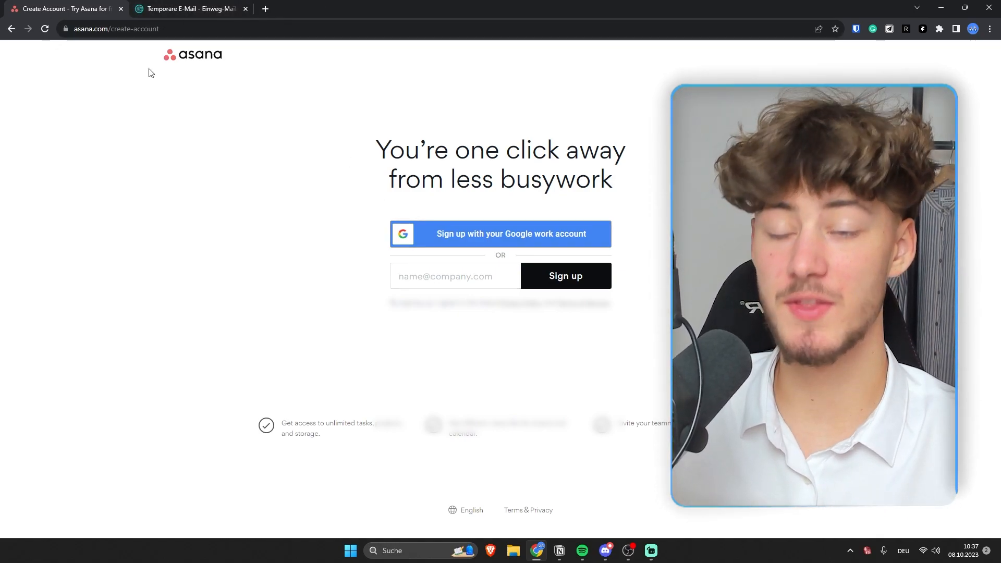
Copy the temporary email address from Temp Mail and submit it in the Asana sign-up form.
{"action": "left_click", "coordinate": [193, 10]}
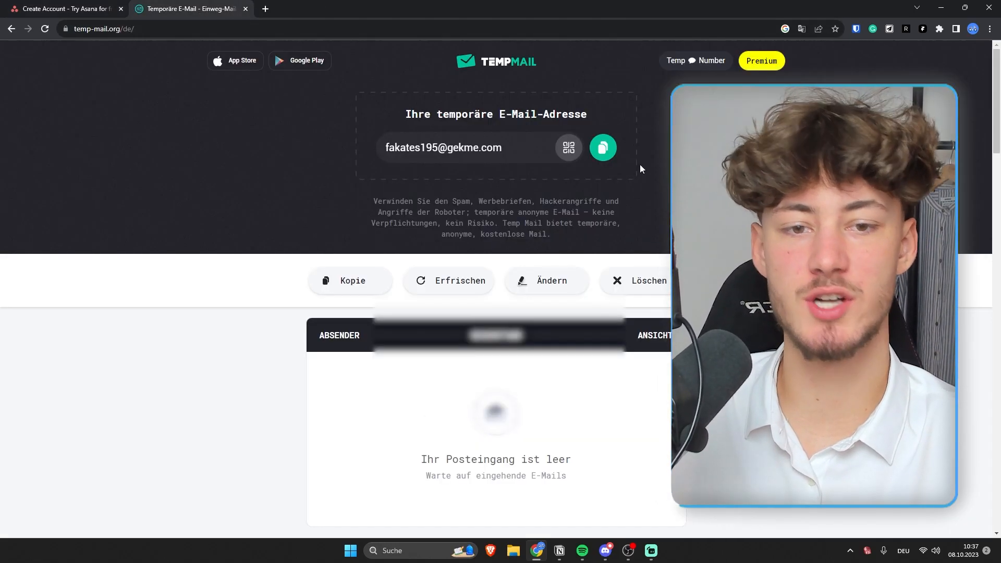
{"action": "left_click", "coordinate": [603, 147]}
{"action": "left_click", "coordinate": [66, 9]}
{"action": "left_click", "coordinate": [448, 276]}
{"action": "key", "text": "ctrl+v"}
{"action": "key", "text": "Return"}
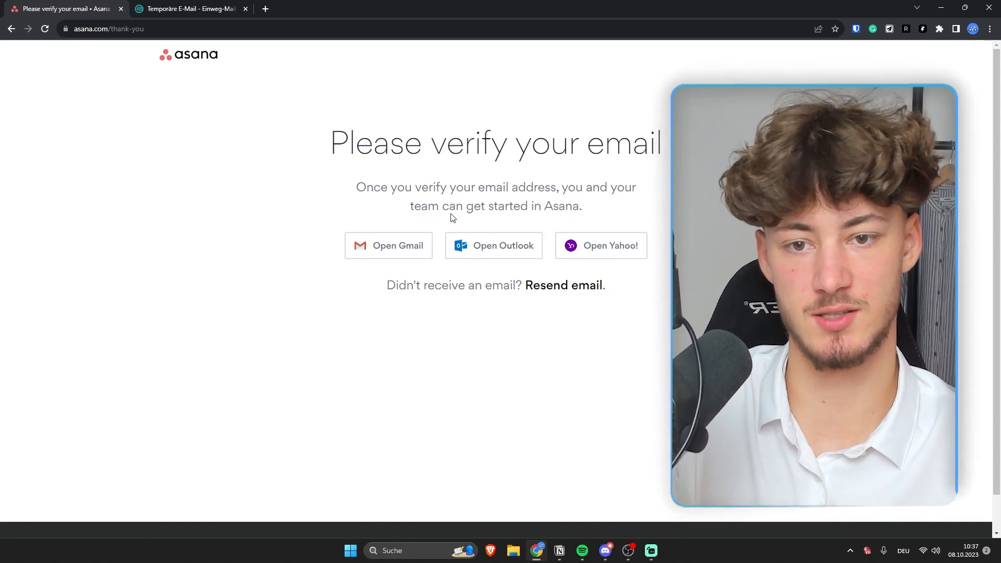
Open the Asana verification email in the Temp Mail inbox and follow its link to the account setup.
{"action": "left_click", "coordinate": [198, 8]}
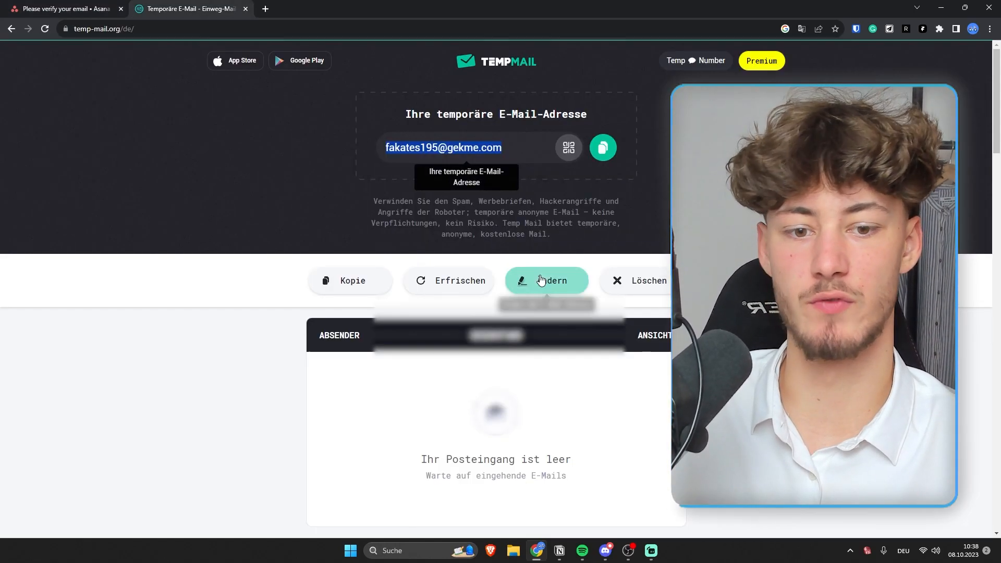
{"action": "scroll", "coordinate": [495, 281], "scroll_direction": "down", "scroll_amount": 3}
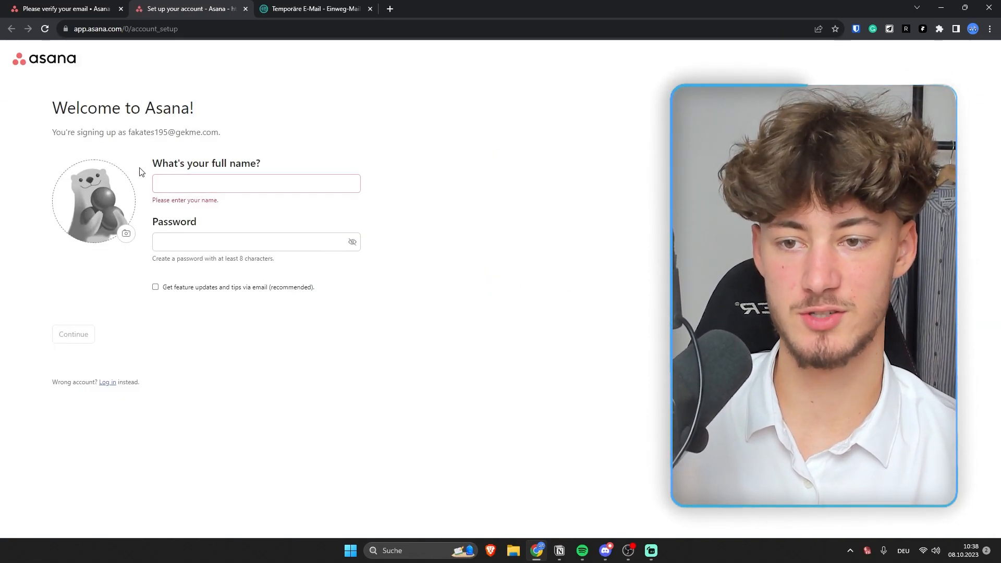
Enter the full name and an account password in the account setup form and continue.
{"action": "left_click_drag", "start_coordinate": [141, 172], "coordinate": [319, 163]}
{"action": "left_click", "coordinate": [240, 191]}
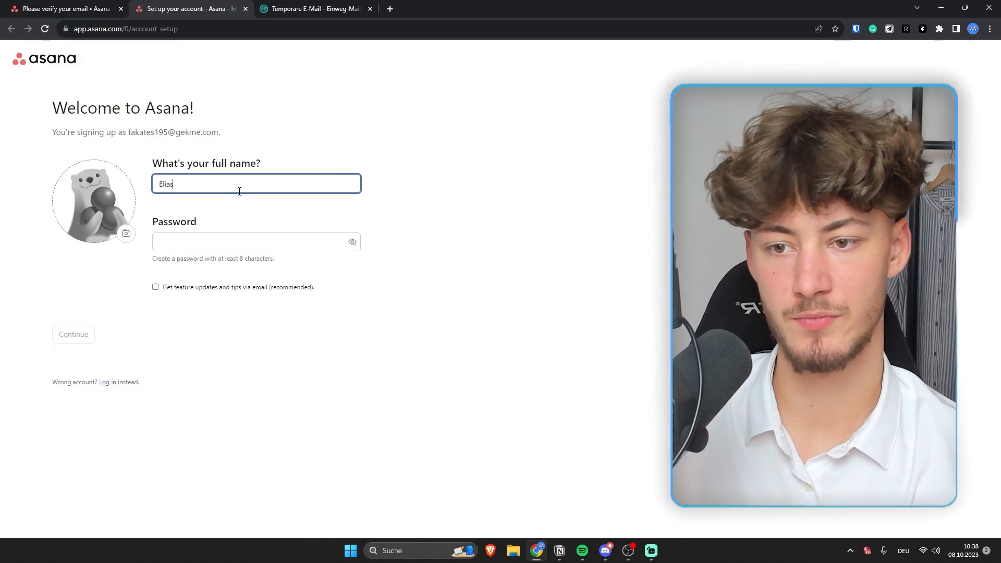
{"action": "key", "text": "Tab"}
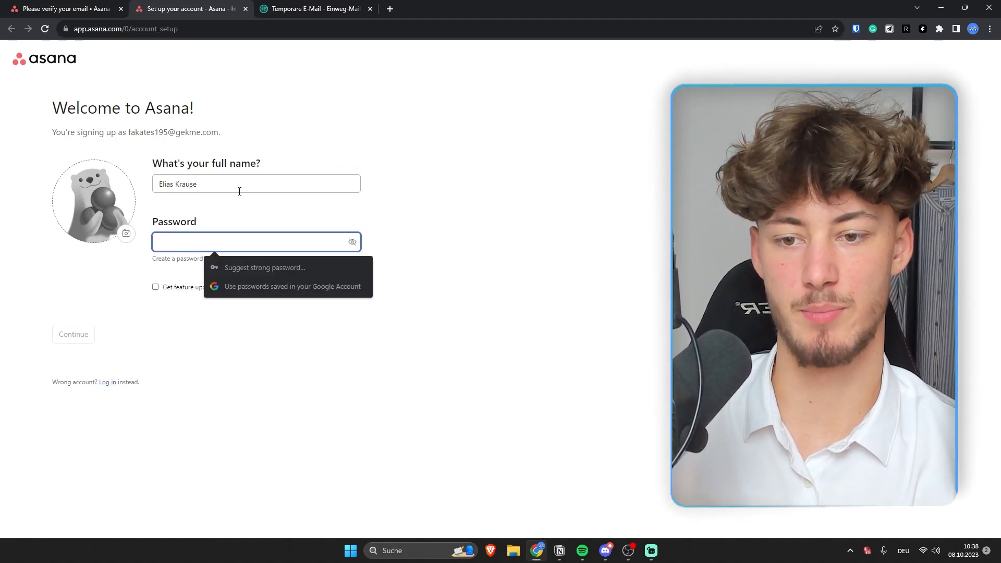
{"action": "type", "text": "•••••••••"}
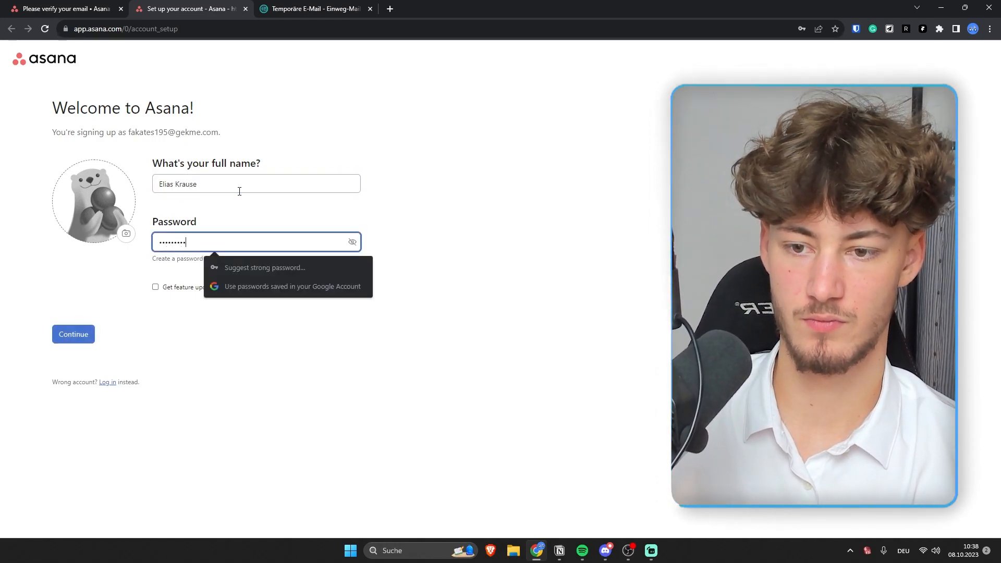
{"action": "left_click", "coordinate": [73, 334]}
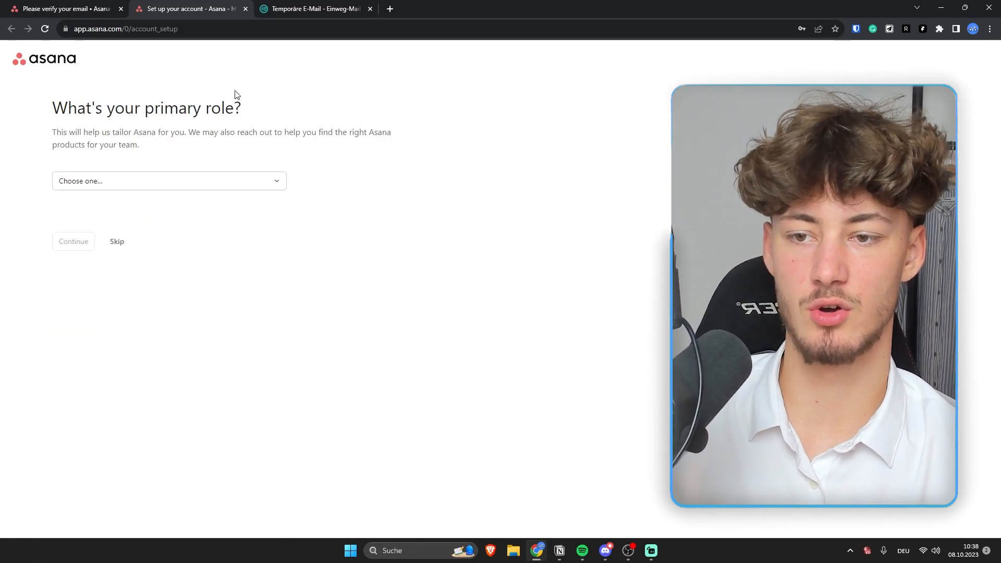
Set the primary role to Other and continue.
{"action": "left_click", "coordinate": [161, 181]}
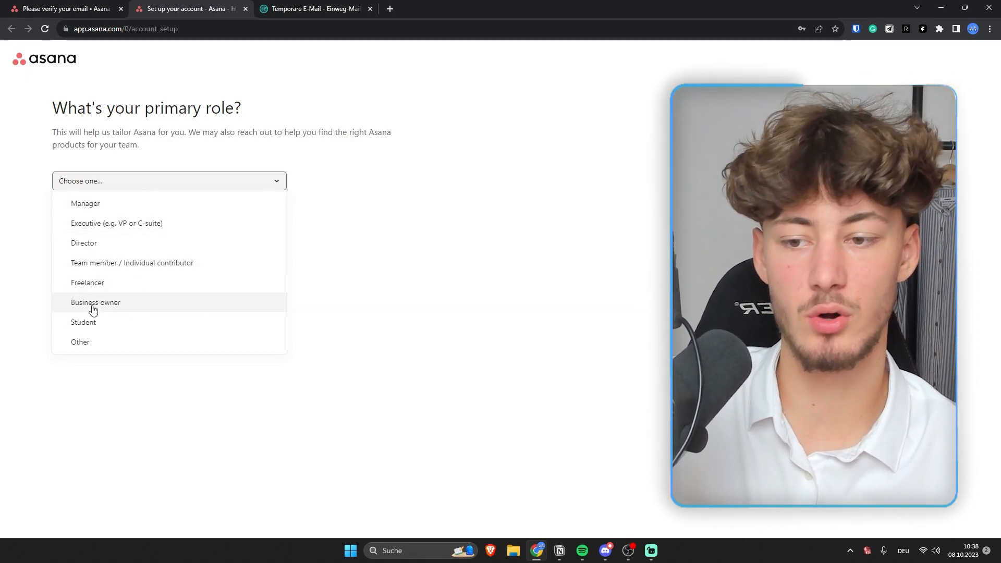
{"action": "left_click", "coordinate": [141, 342]}
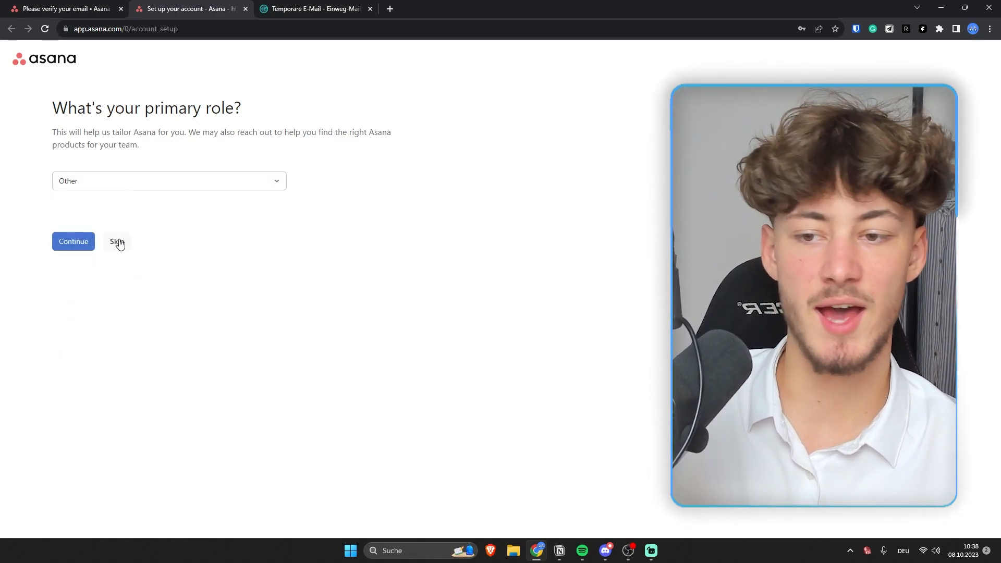
{"action": "left_click", "coordinate": [78, 245]}
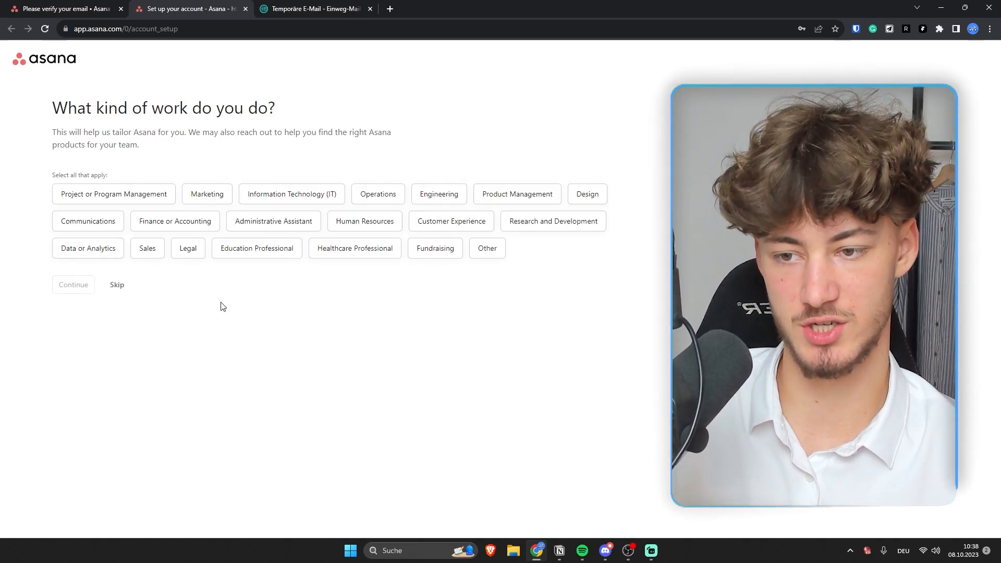
Select Project or Program Management as the kind of work and continue.
{"action": "left_click_drag", "start_coordinate": [106, 100], "coordinate": [383, 99]}
{"action": "left_click", "coordinate": [384, 99]}
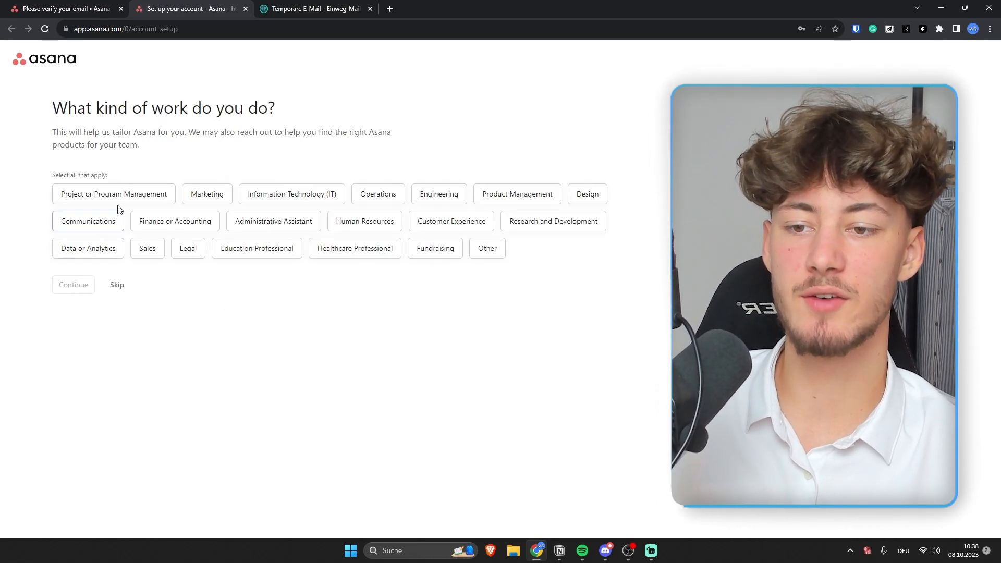
{"action": "left_click_drag", "start_coordinate": [52, 111], "coordinate": [364, 112]}
{"action": "left_click", "coordinate": [359, 121]}
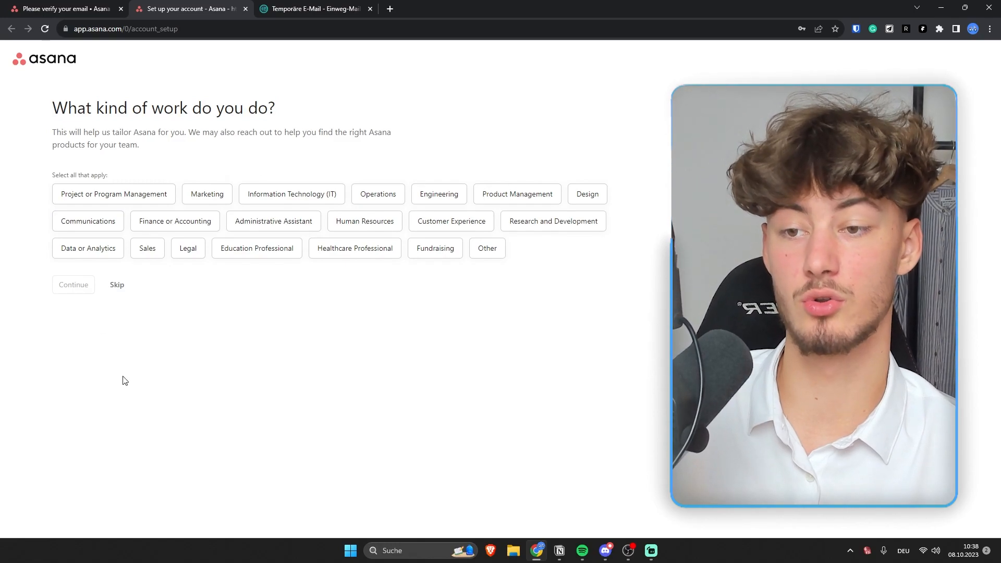
{"action": "left_click", "coordinate": [132, 195]}
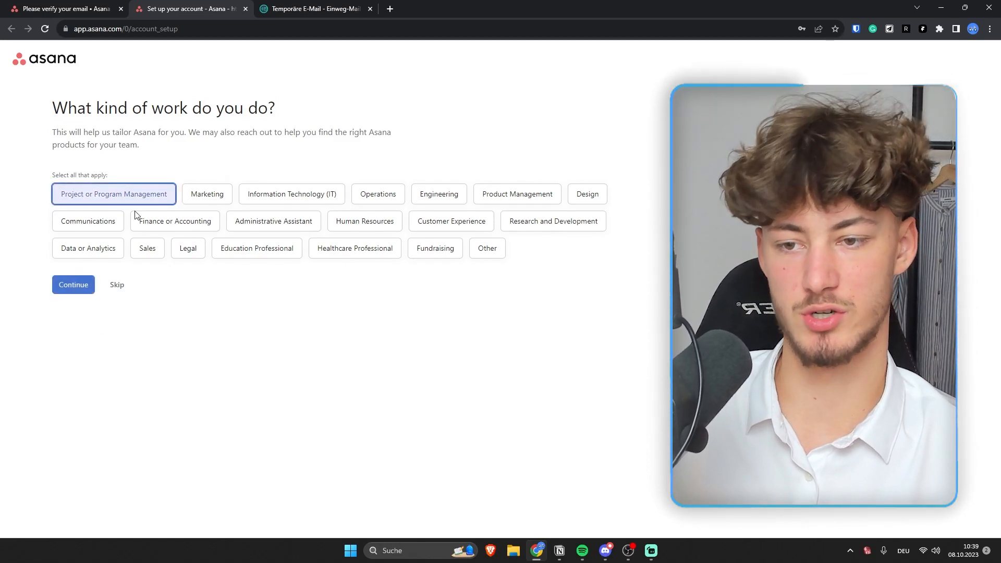
{"action": "left_click", "coordinate": [76, 284]}
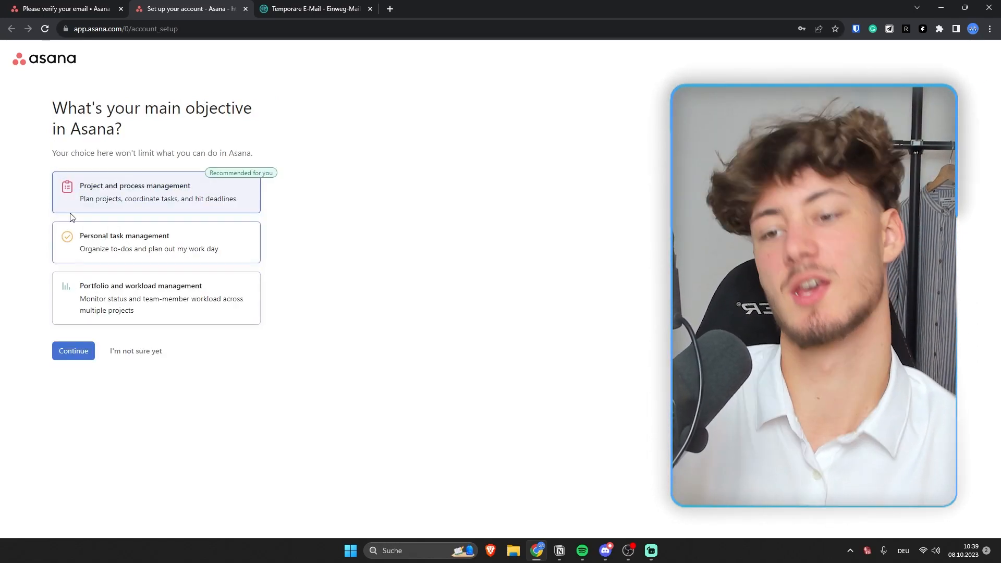
Keep Project and process management as the main objective and continue.
{"action": "left_click_drag", "start_coordinate": [139, 111], "coordinate": [145, 132]}
{"action": "left_click", "coordinate": [118, 202]}
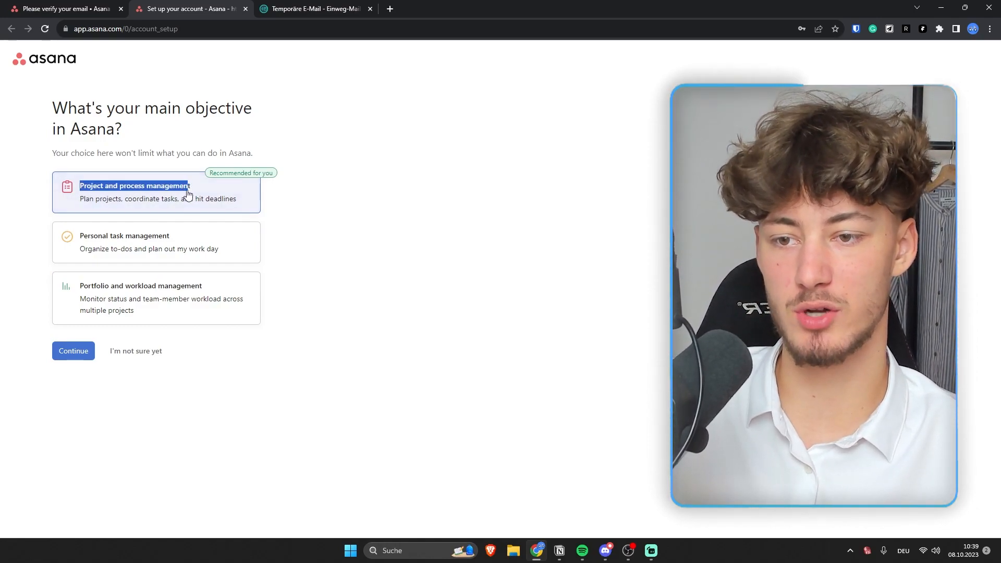
{"action": "left_click", "coordinate": [394, 193]}
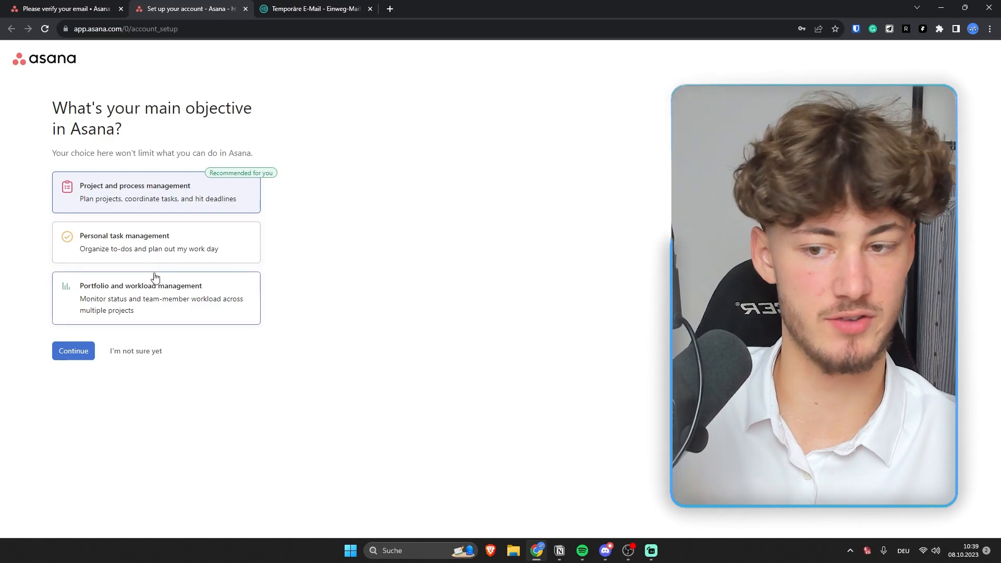
{"action": "left_click", "coordinate": [61, 351]}
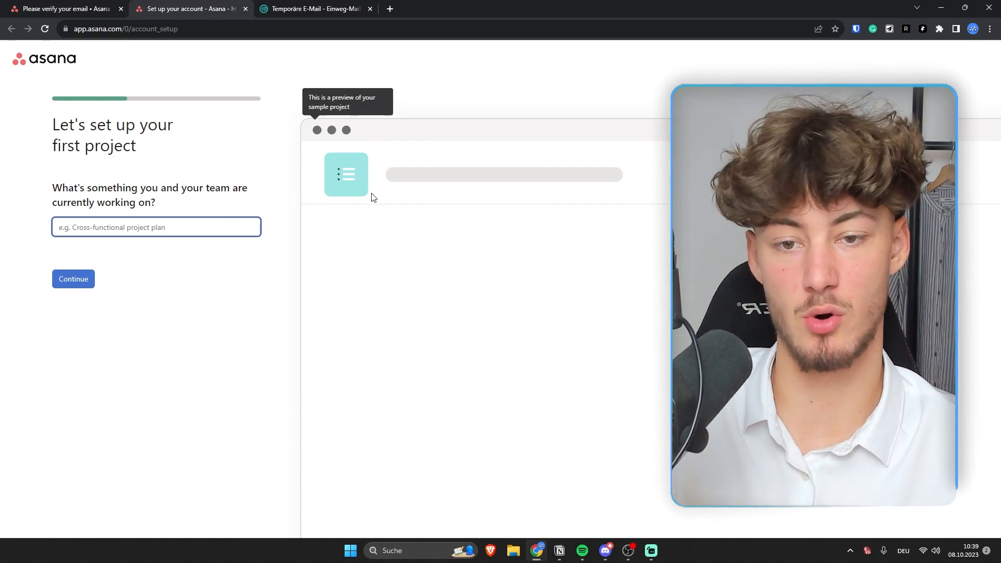
Name the first project "Video Production" and continue.
{"action": "left_click", "coordinate": [277, 185]}
{"action": "left_click", "coordinate": [143, 229]}
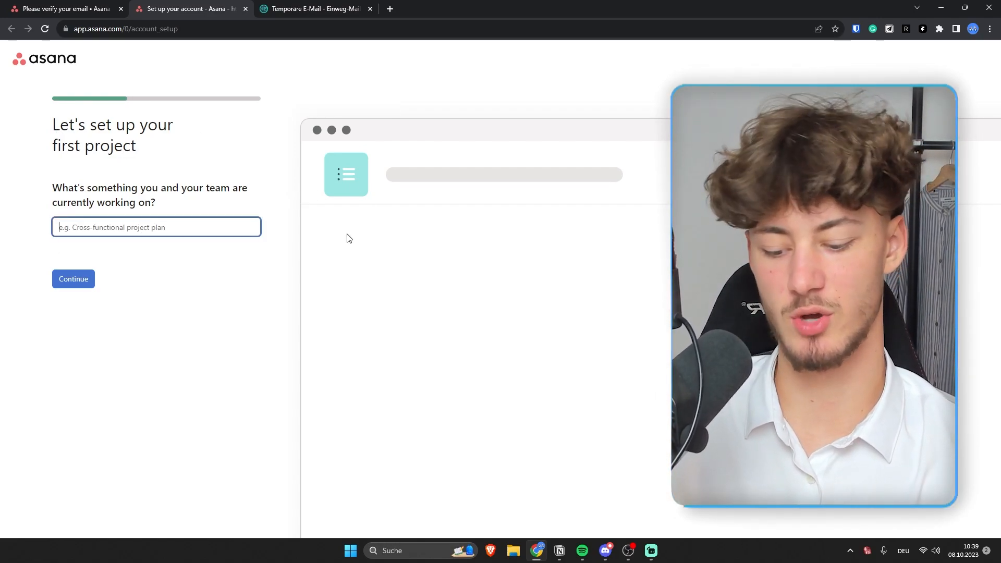
{"action": "type", "text": "Video Production"}
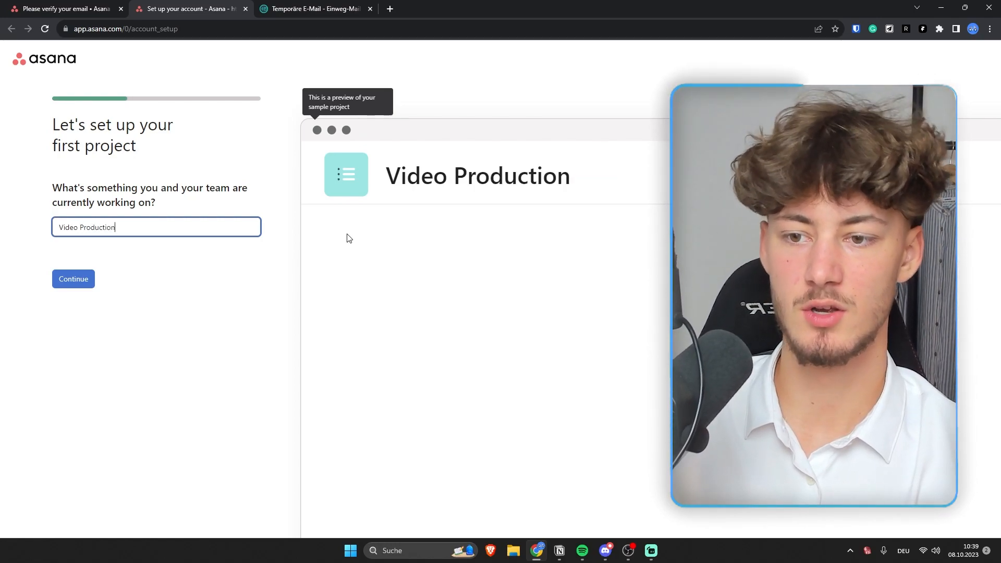
{"action": "left_click", "coordinate": [288, 209]}
{"action": "left_click", "coordinate": [81, 277]}
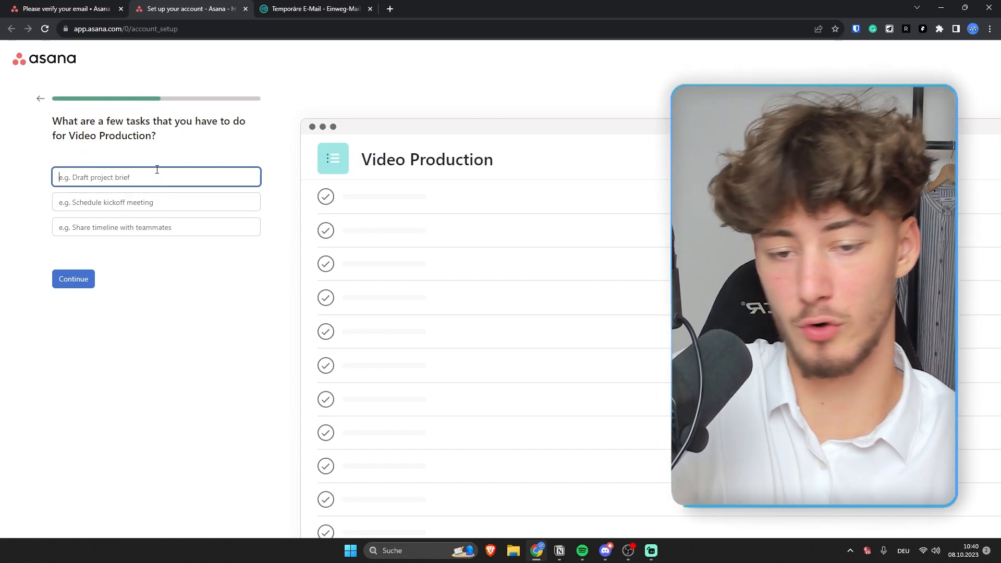
Accept the suggested example tasks and the List layout for the Video Production project.
{"action": "left_click", "coordinate": [193, 258]}
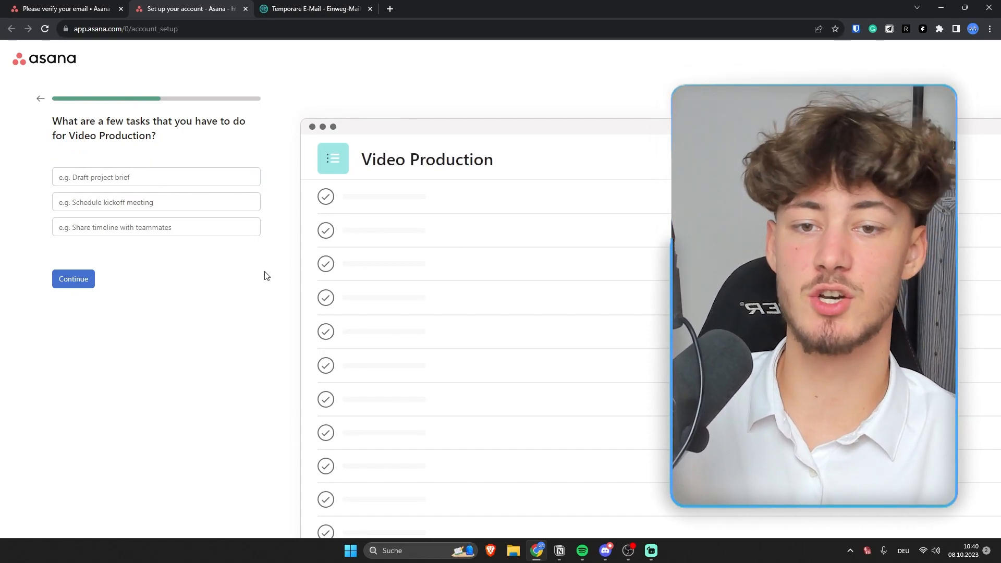
{"action": "left_click", "coordinate": [76, 278]}
{"action": "left_click", "coordinate": [69, 280]}
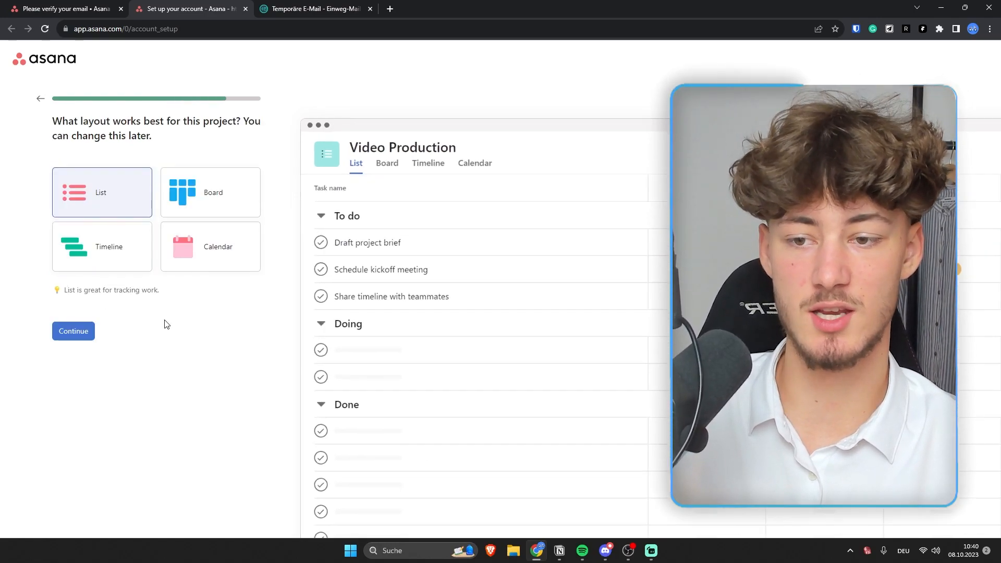
{"action": "left_click", "coordinate": [68, 330]}
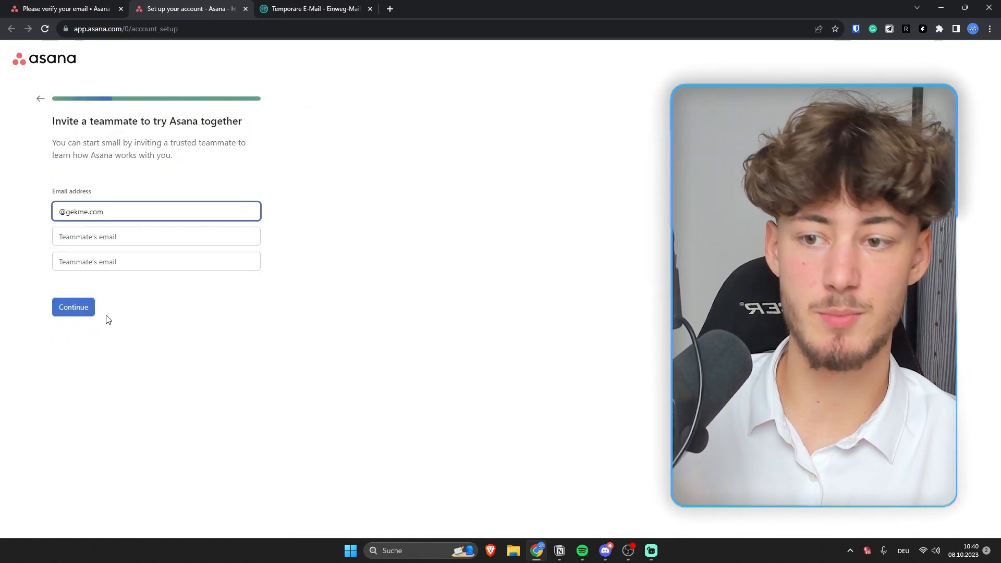
Finish the account setup without inviting teammates or downloading the apps.
{"action": "left_click", "coordinate": [77, 309]}
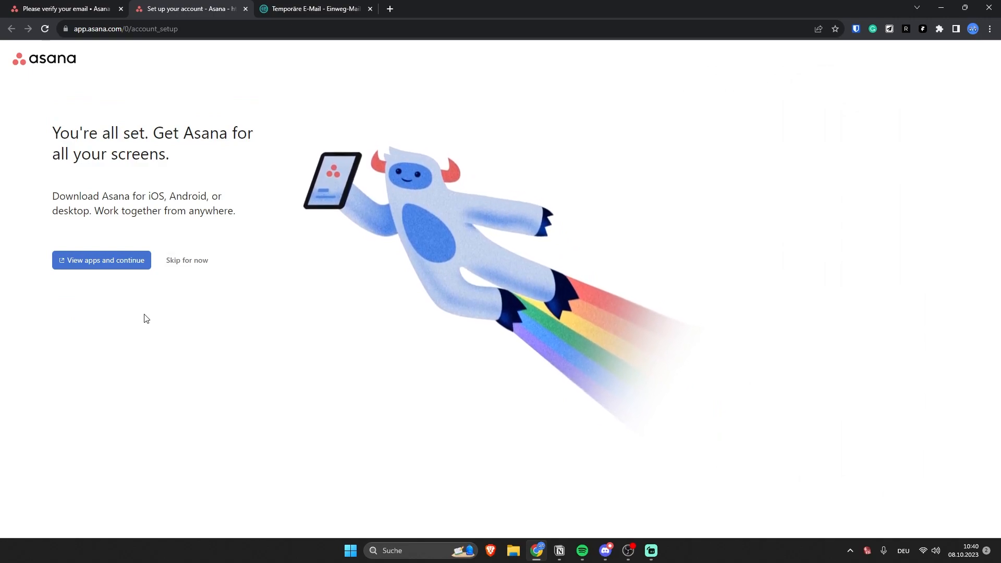
{"action": "left_click", "coordinate": [202, 261]}
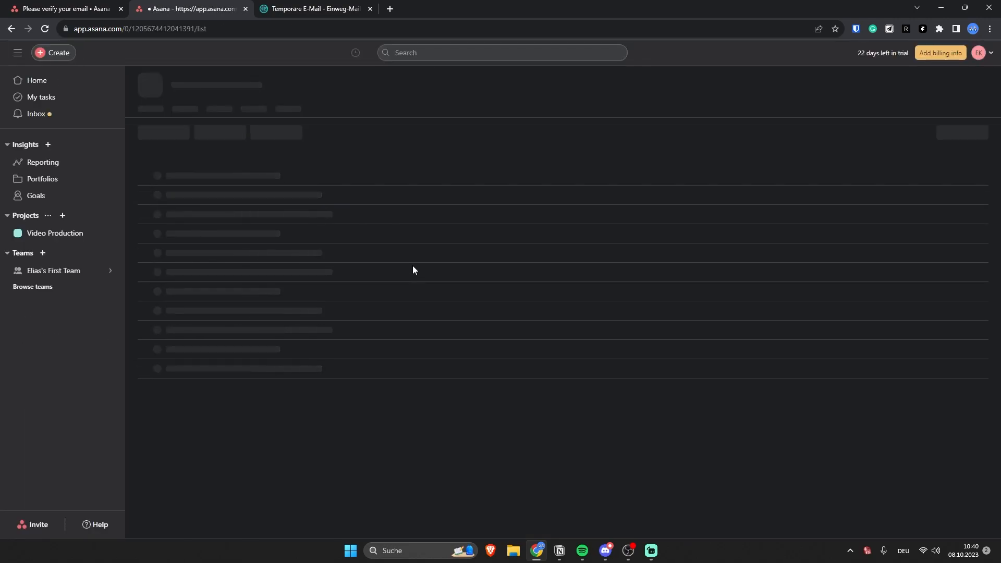
Dismiss the free trial offer and archive the Video Production project.
{"action": "right_click", "coordinate": [82, 237]}
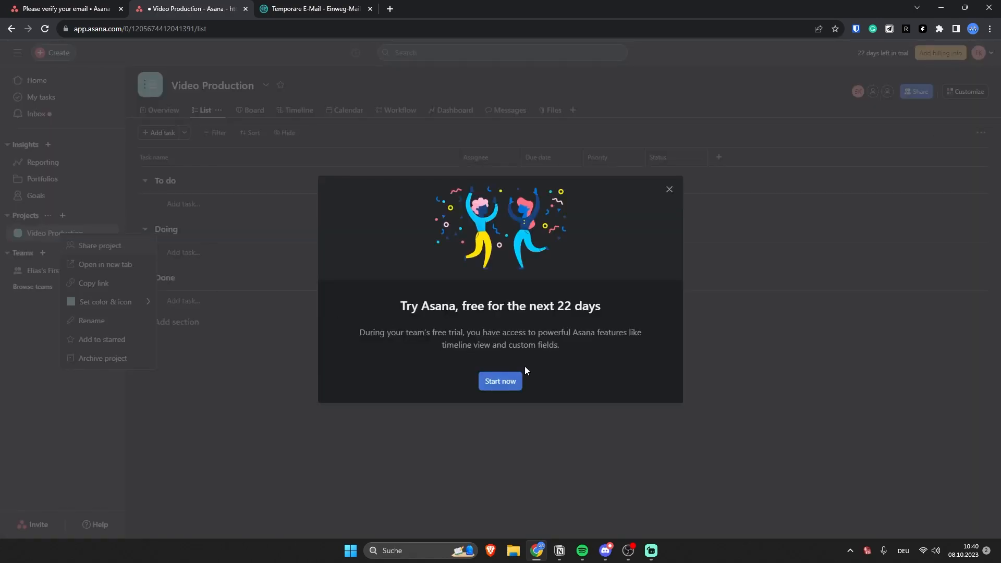
{"action": "left_click", "coordinate": [668, 190]}
{"action": "left_click", "coordinate": [120, 358]}
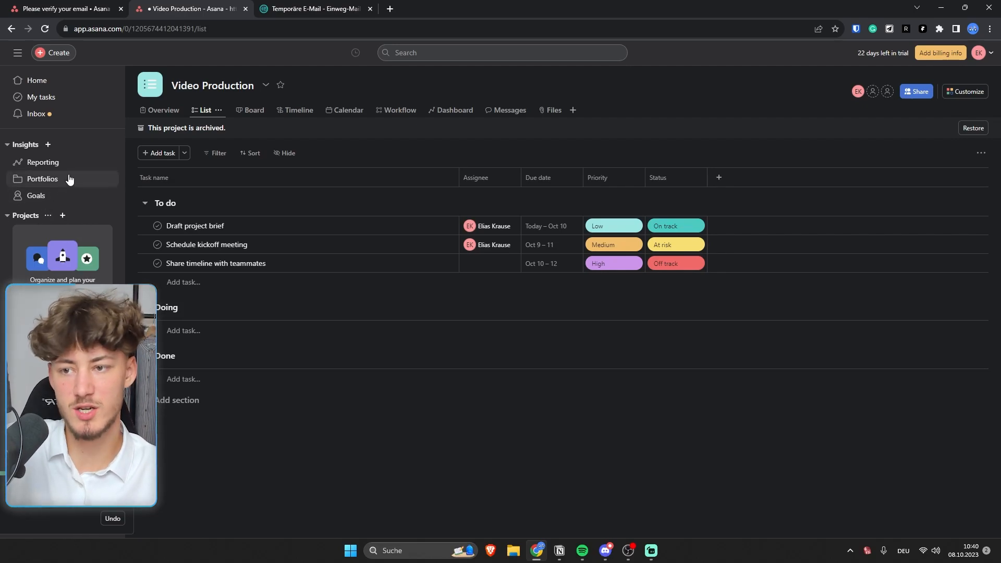
Go to the Home page and open the options for creating a new project.
{"action": "left_click", "coordinate": [55, 82]}
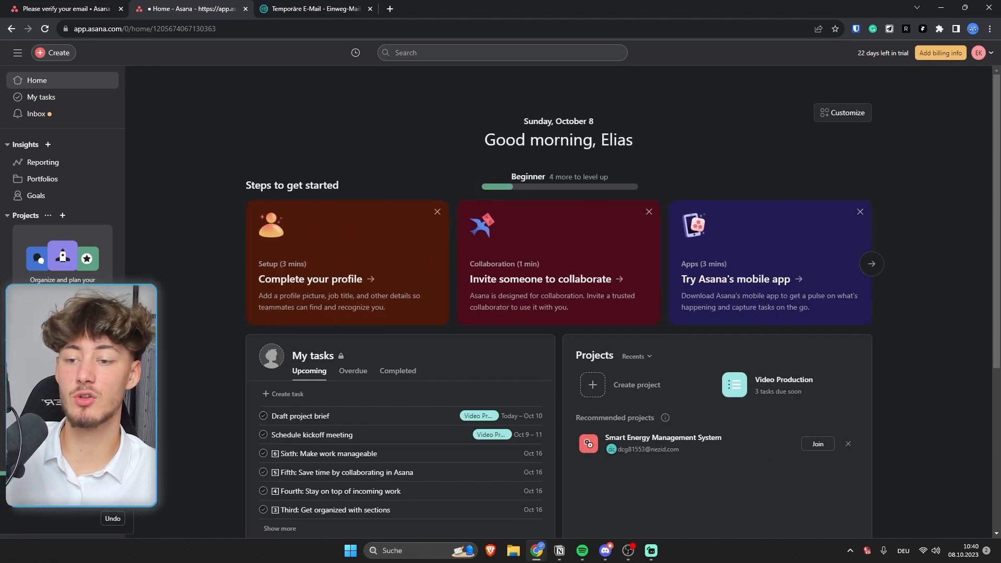
{"action": "left_click", "coordinate": [63, 308]}
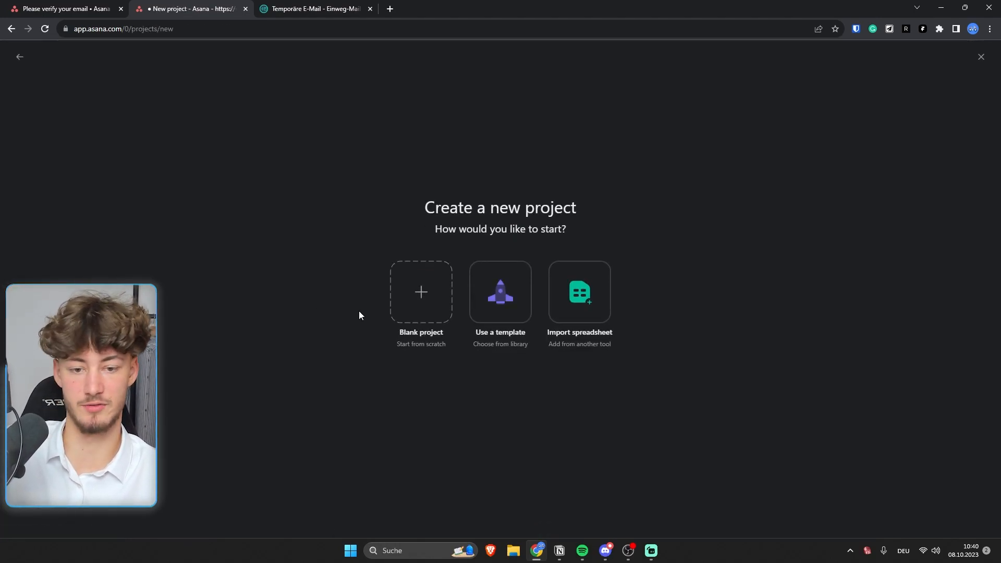
{"action": "left_click_drag", "start_coordinate": [388, 214], "coordinate": [586, 220]}
{"action": "left_click", "coordinate": [259, 239]}
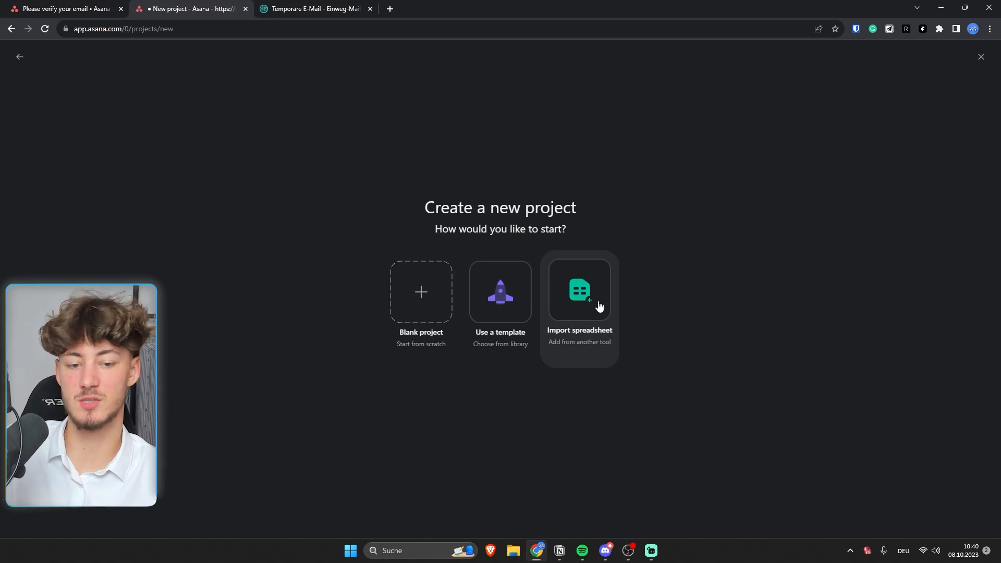
Browse the project template library across the Marketing, Sales, HR and IT categories, then return to the project creation options.
{"action": "left_click", "coordinate": [515, 305]}
{"action": "left_click_drag", "start_coordinate": [246, 126], "coordinate": [303, 115]}
{"action": "scroll", "coordinate": [401, 250], "scroll_direction": "down", "scroll_amount": 2}
{"action": "scroll", "coordinate": [120, 334], "scroll_direction": "down", "scroll_amount": 20}
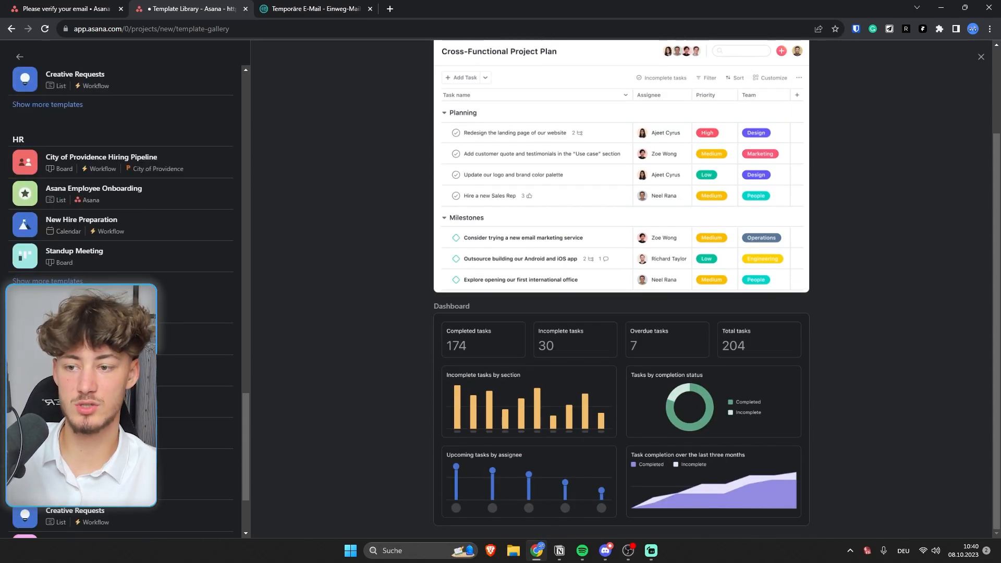
{"action": "scroll", "coordinate": [114, 272], "scroll_direction": "down", "scroll_amount": 2}
{"action": "scroll", "coordinate": [114, 272], "scroll_direction": "up", "scroll_amount": 1}
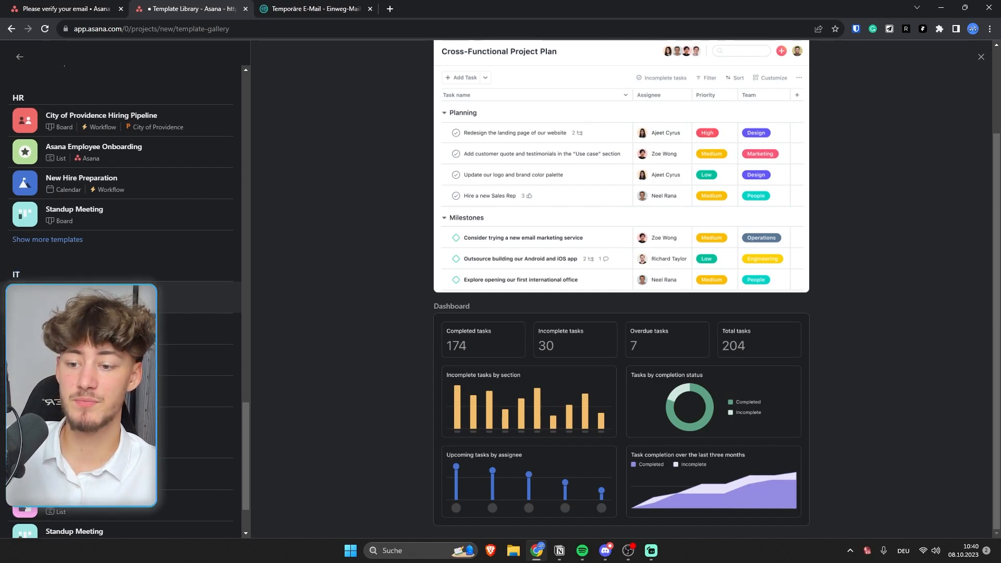
{"action": "scroll", "coordinate": [47, 235], "scroll_direction": "down", "scroll_amount": 3}
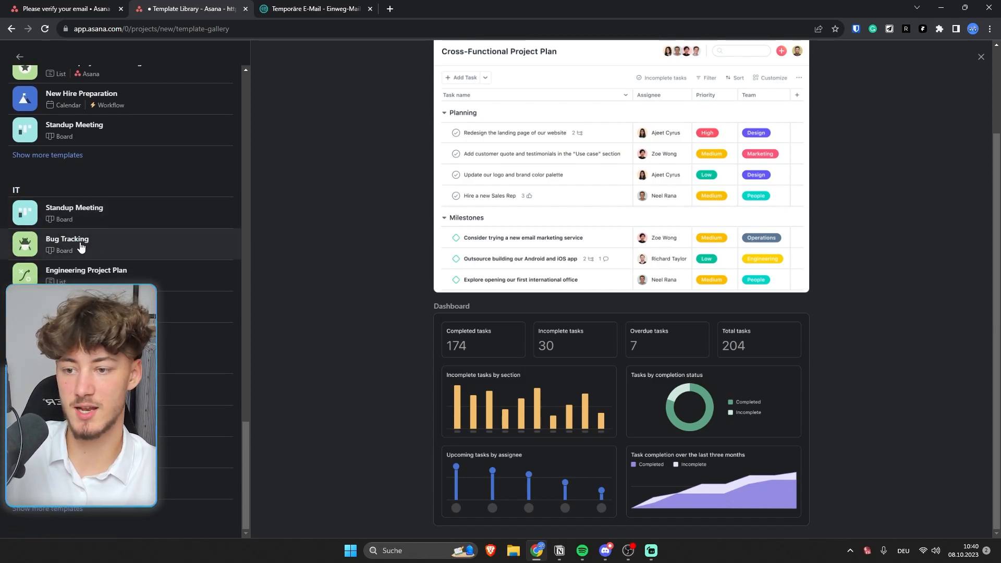
{"action": "scroll", "coordinate": [162, 180], "scroll_direction": "up", "scroll_amount": 10}
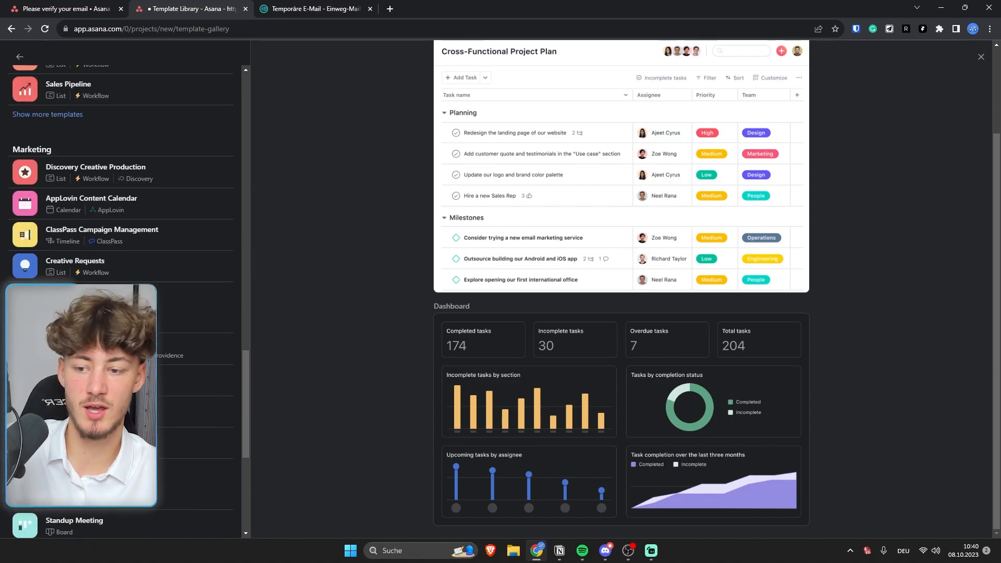
{"action": "scroll", "coordinate": [30, 181], "scroll_direction": "up", "scroll_amount": 5}
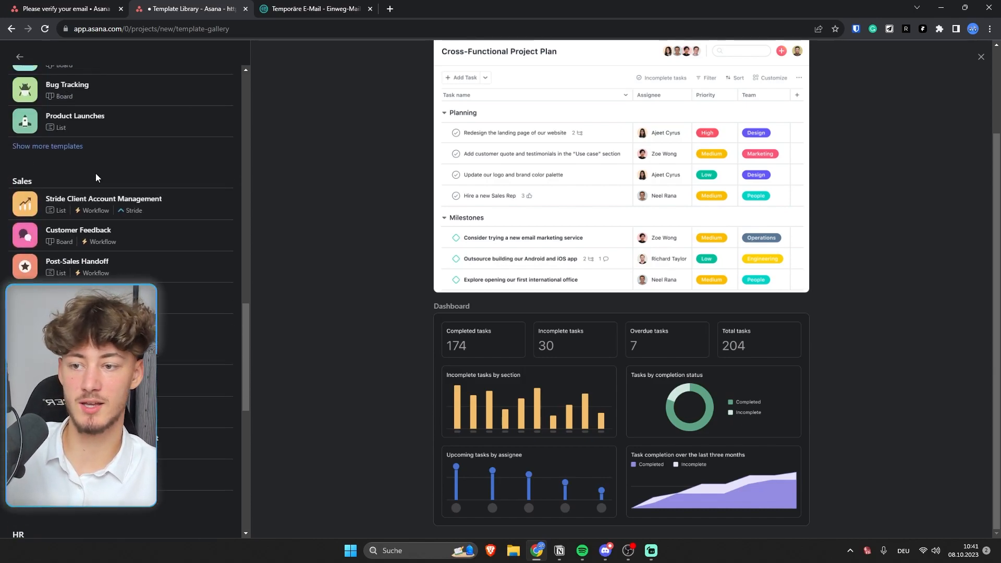
{"action": "scroll", "coordinate": [149, 195], "scroll_direction": "up", "scroll_amount": 15}
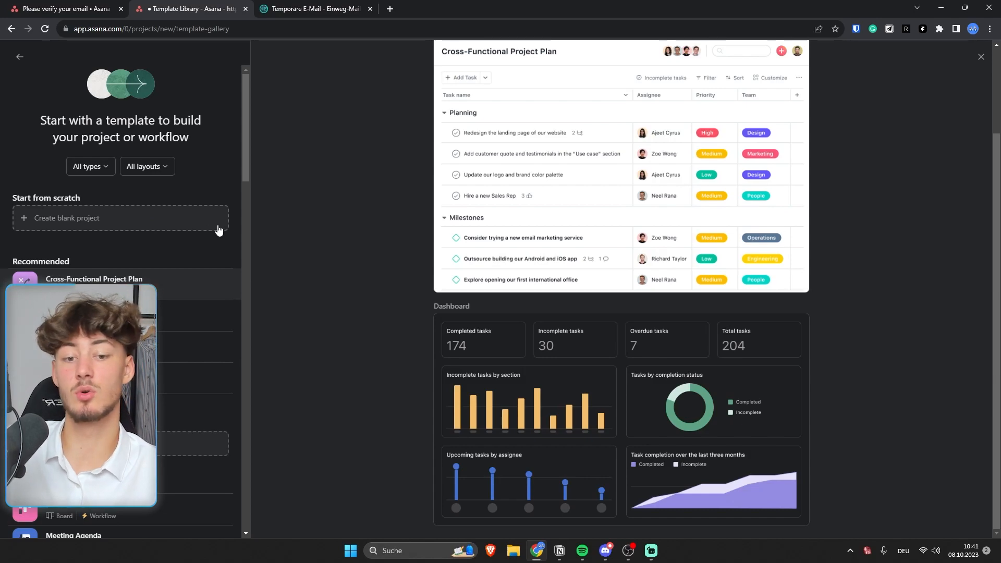
{"action": "left_click", "coordinate": [20, 57]}
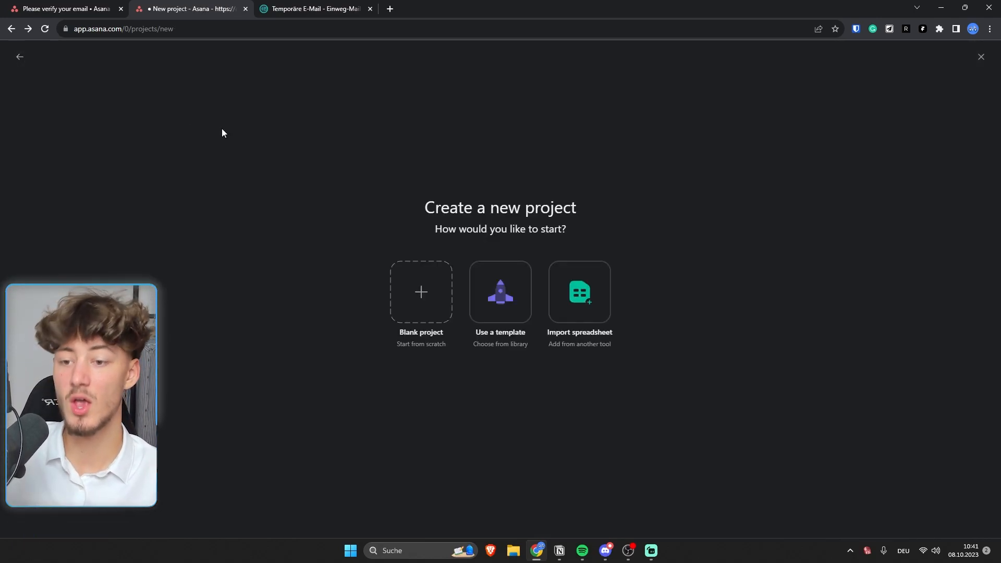
Start a blank project named Video Production and assign it to the existing team.
{"action": "left_click", "coordinate": [449, 316]}
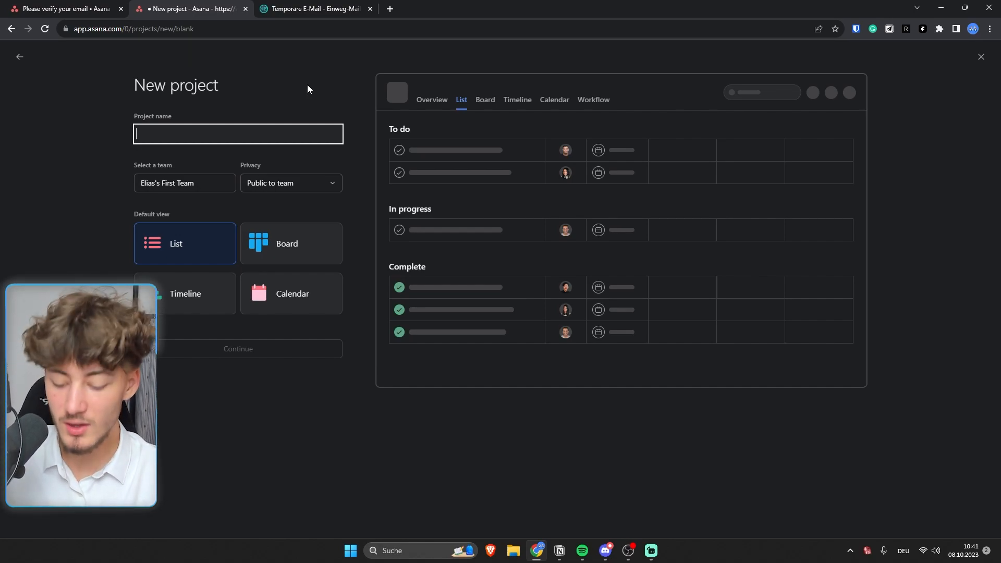
{"action": "type", "text": "Video "}
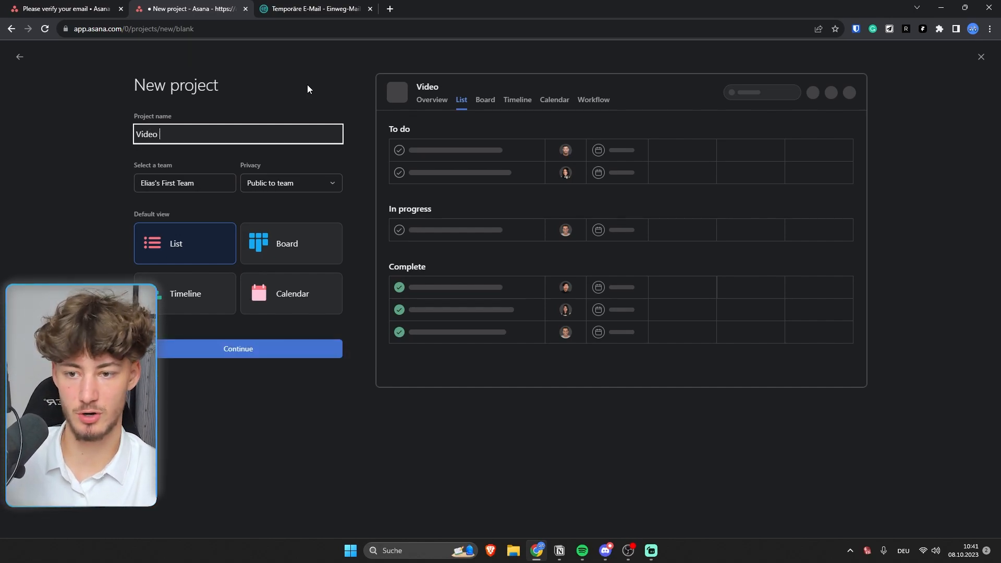
{"action": "type", "text": "Production"}
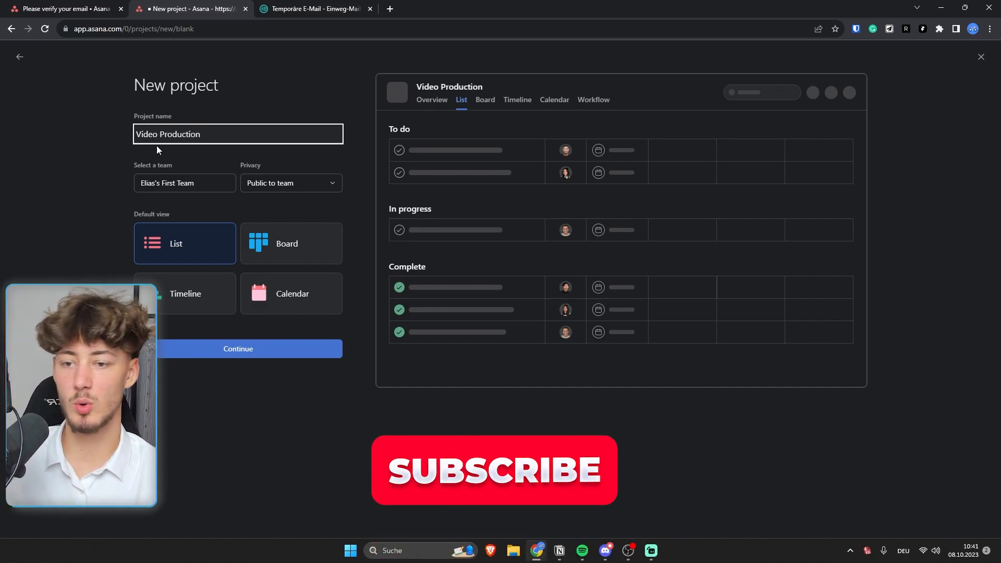
{"action": "left_click", "coordinate": [177, 185]}
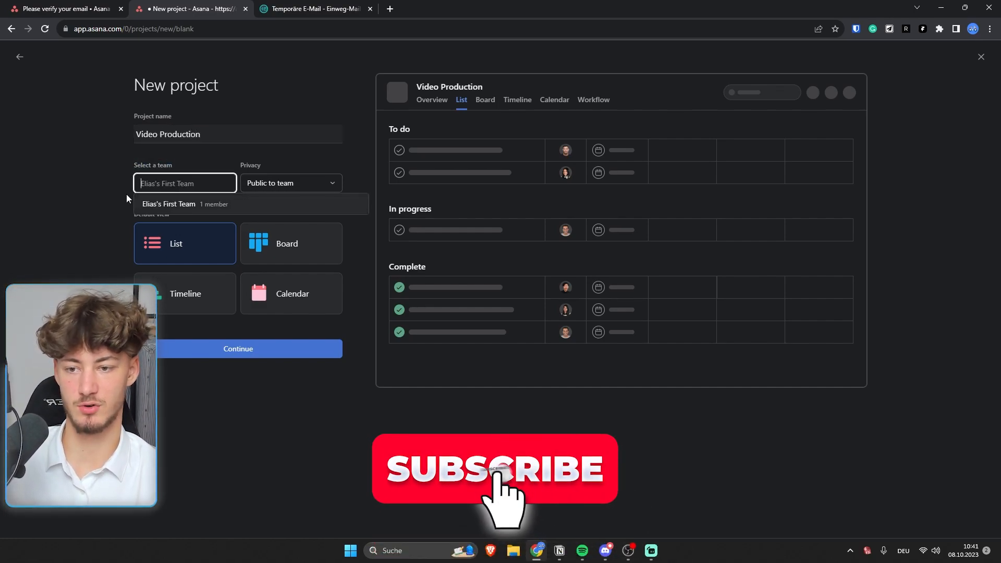
{"action": "left_click", "coordinate": [161, 203]}
{"action": "left_click", "coordinate": [162, 188]}
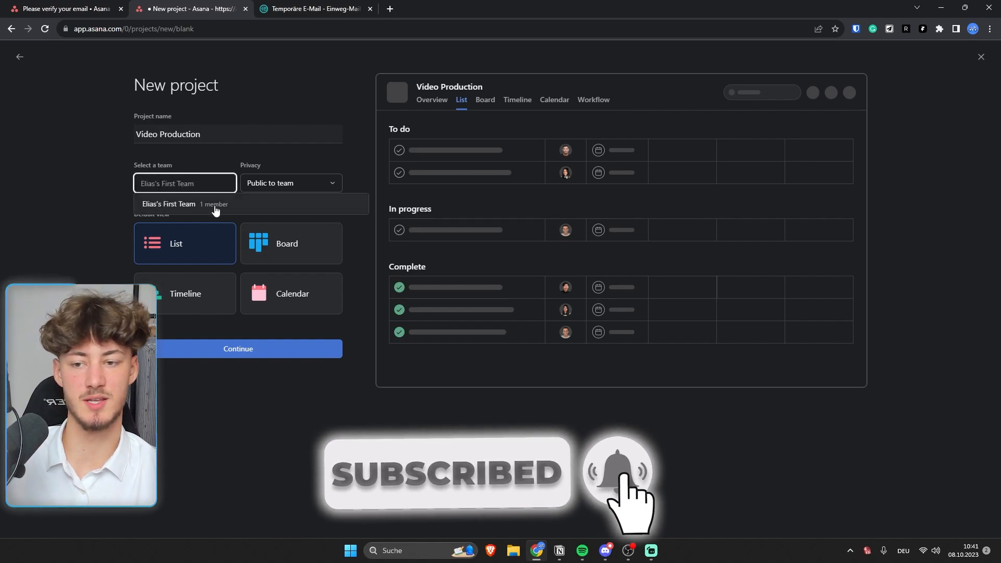
{"action": "left_click", "coordinate": [154, 204]}
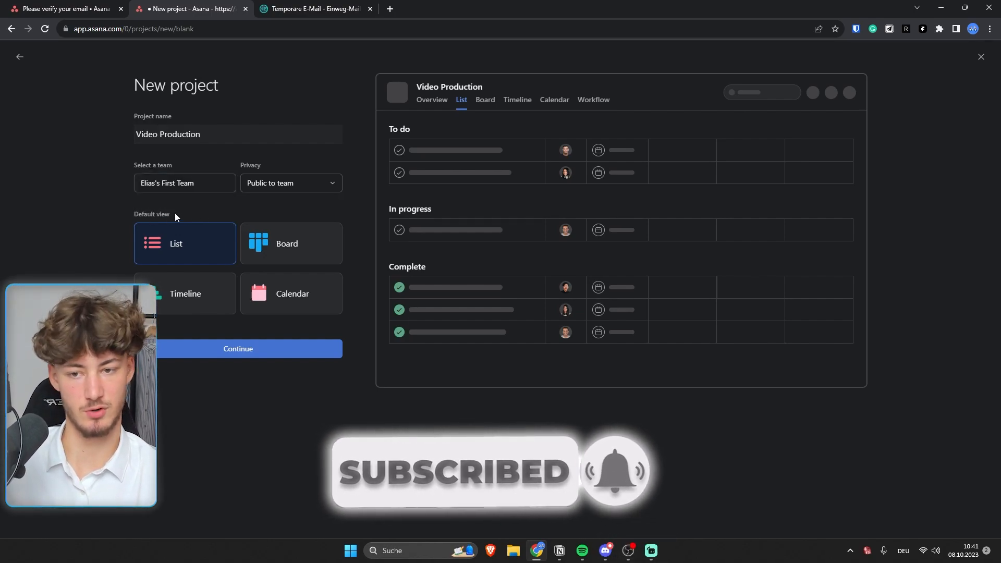
Review the privacy choices for the new project without changing the setting.
{"action": "left_click", "coordinate": [276, 183]}
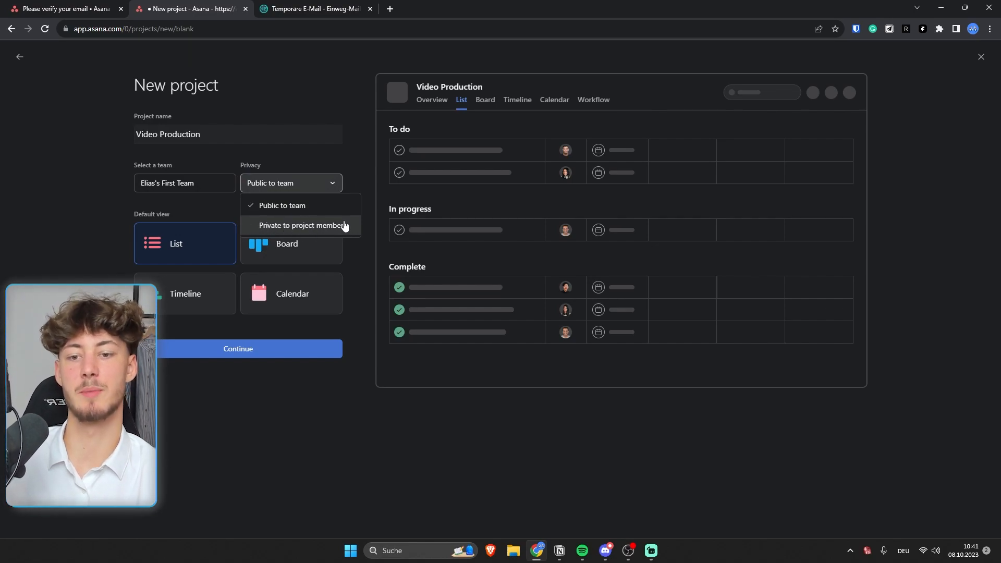
{"action": "left_click", "coordinate": [107, 221]}
{"action": "left_click_drag", "start_coordinate": [74, 214], "coordinate": [233, 215]}
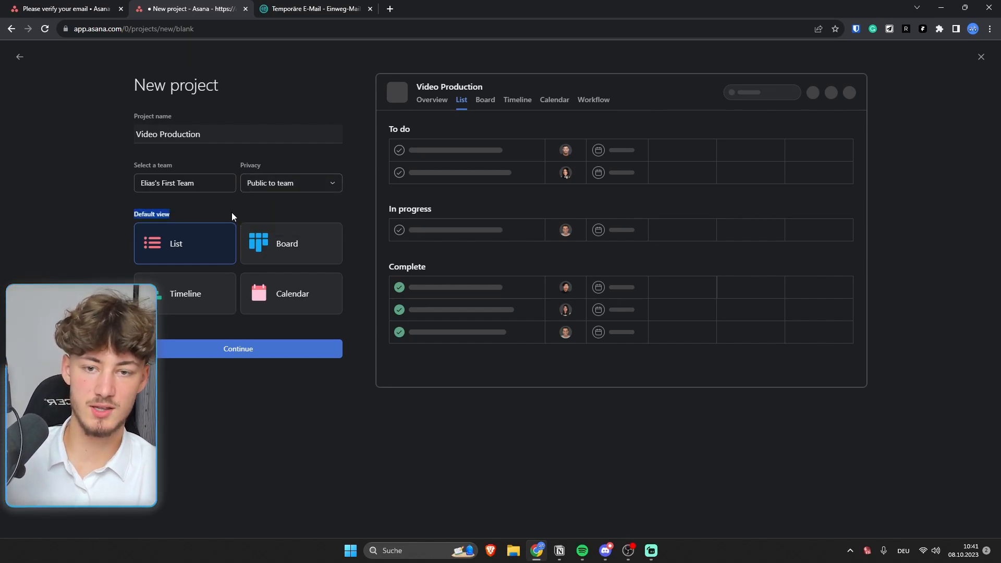
{"action": "left_click", "coordinate": [231, 212]}
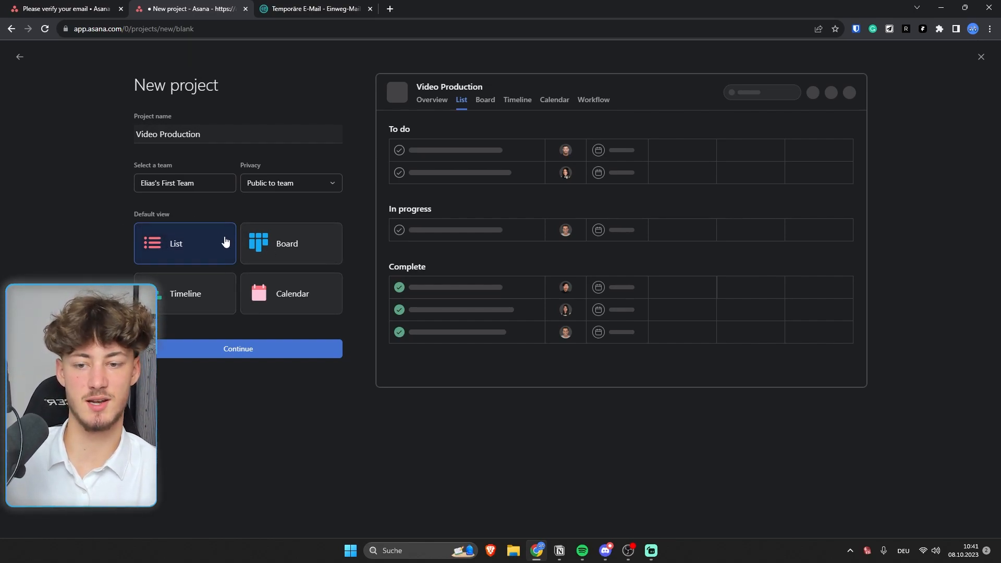
Preview the Board, Timeline and Calendar default views for the project and return to the List view.
{"action": "left_click", "coordinate": [276, 246]}
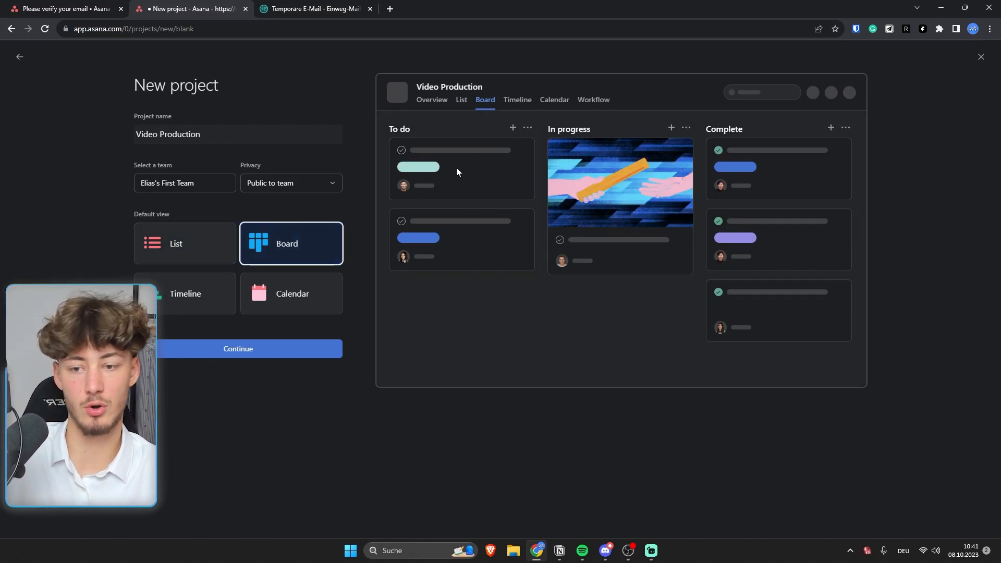
{"action": "left_click", "coordinate": [203, 283]}
{"action": "left_click", "coordinate": [296, 310]}
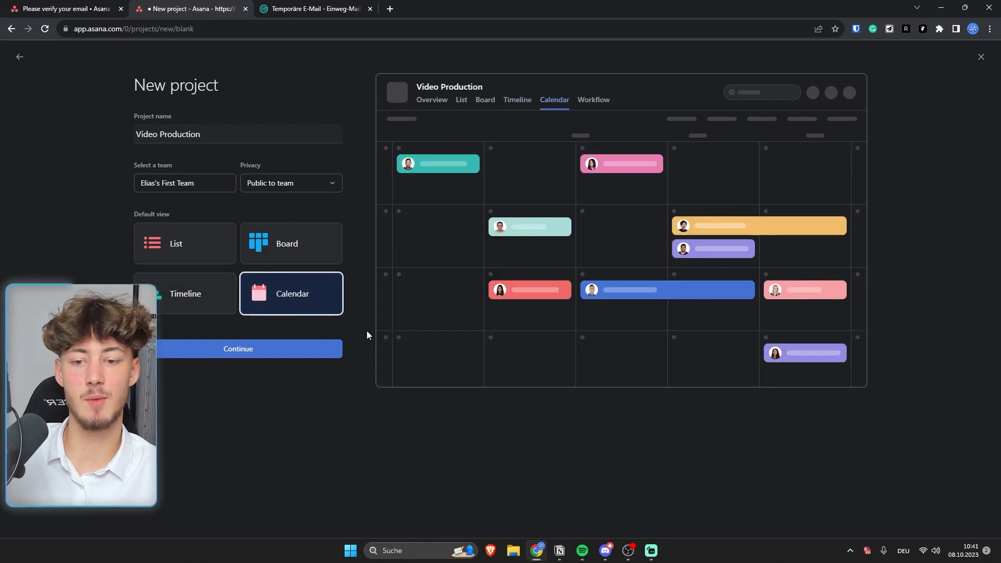
{"action": "left_click", "coordinate": [168, 260]}
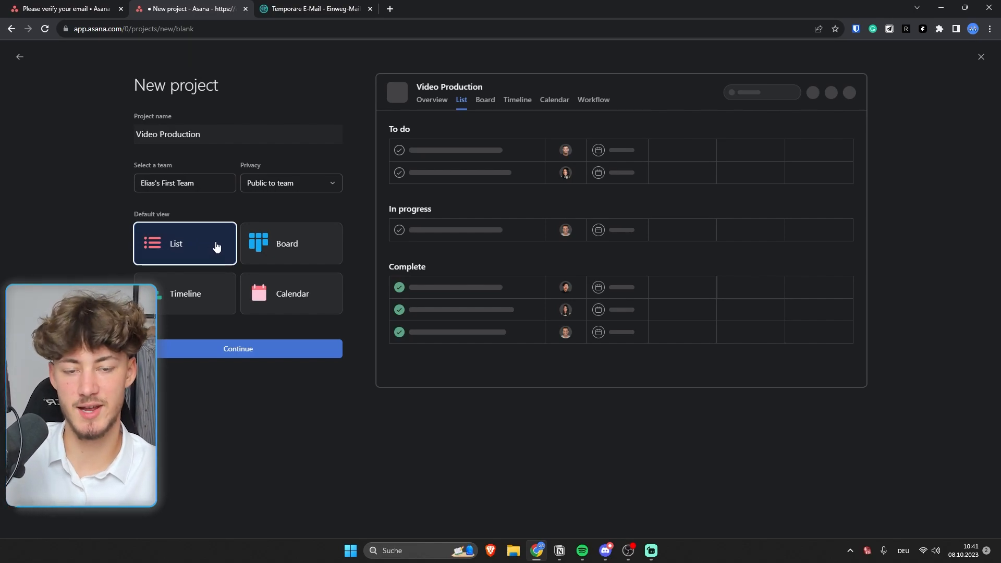
{"action": "left_click", "coordinate": [270, 250]}
{"action": "left_click", "coordinate": [250, 288]}
{"action": "left_click", "coordinate": [190, 249]}
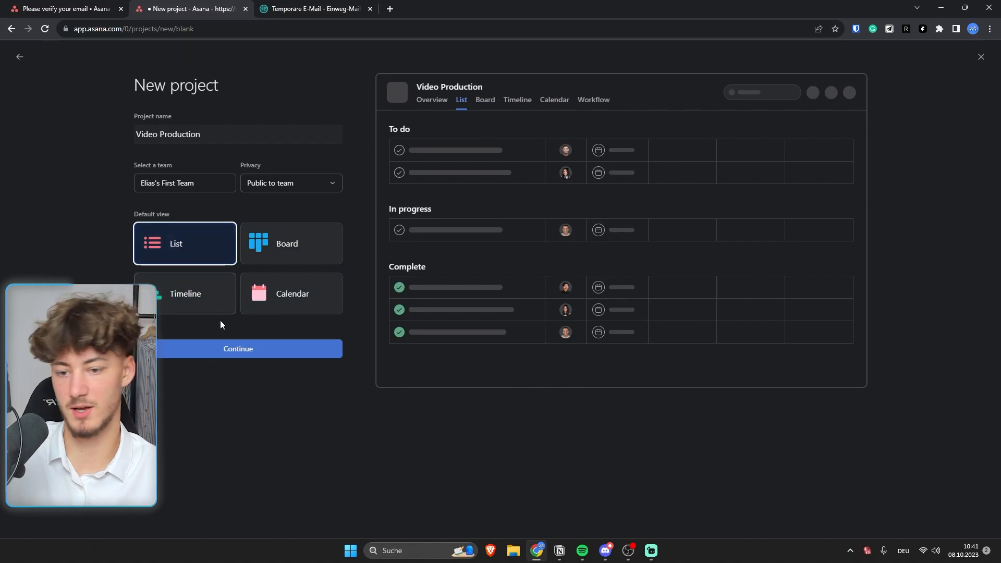
Finish creating the Video Production project with Start adding tasks as the first action and open it.
{"action": "left_click", "coordinate": [241, 350]}
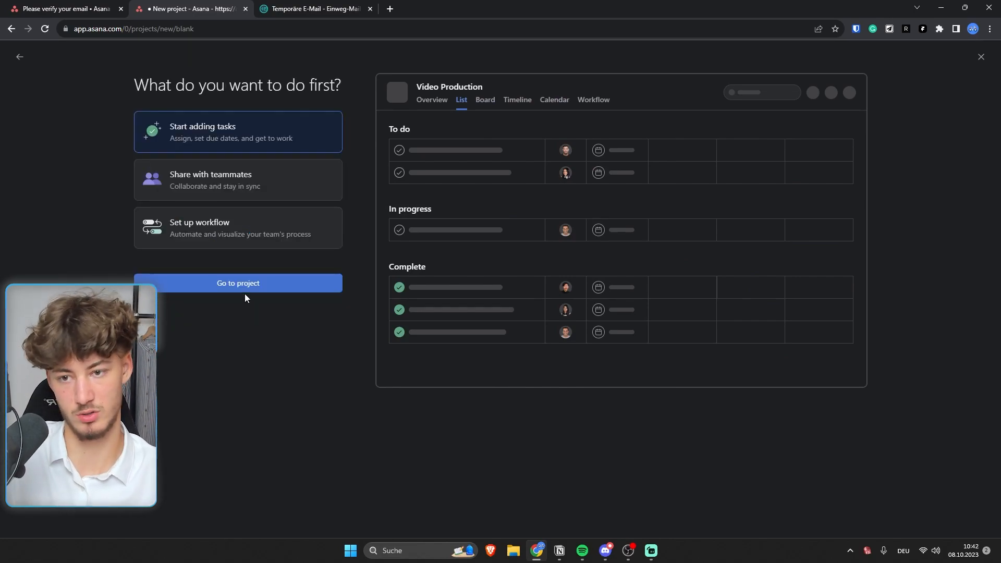
{"action": "left_click_drag", "start_coordinate": [124, 86], "coordinate": [344, 77]}
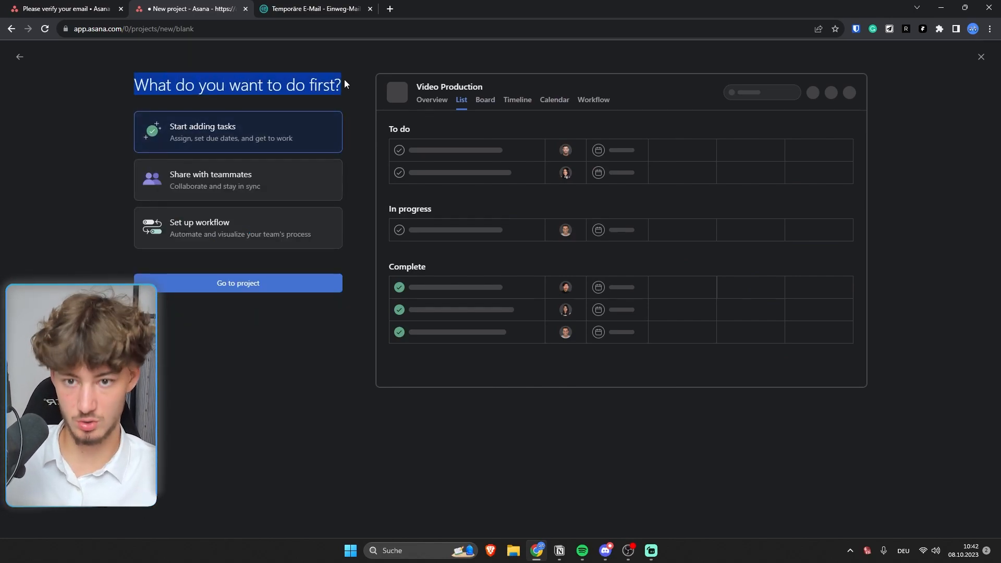
{"action": "left_click", "coordinate": [186, 104]}
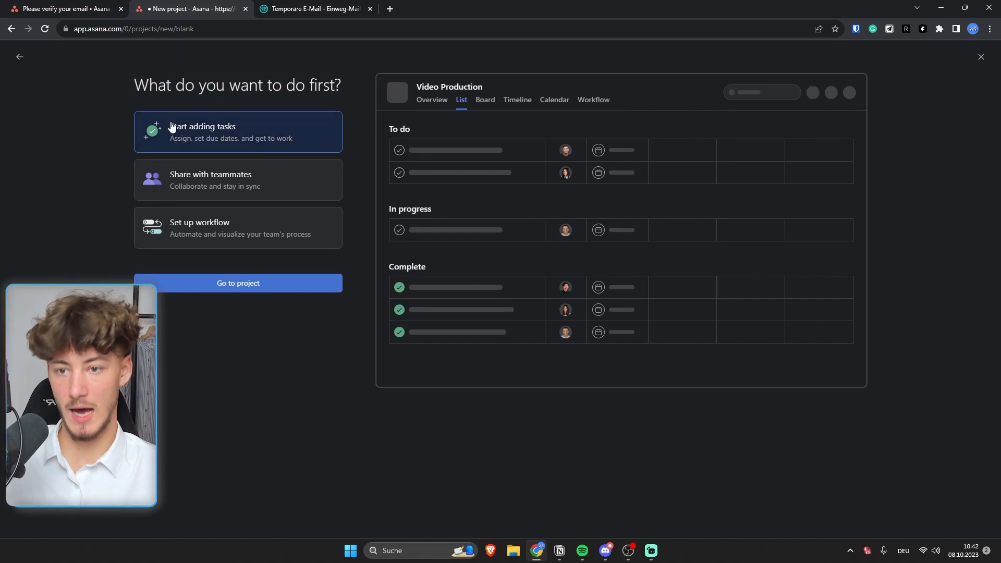
{"action": "left_click", "coordinate": [260, 289]}
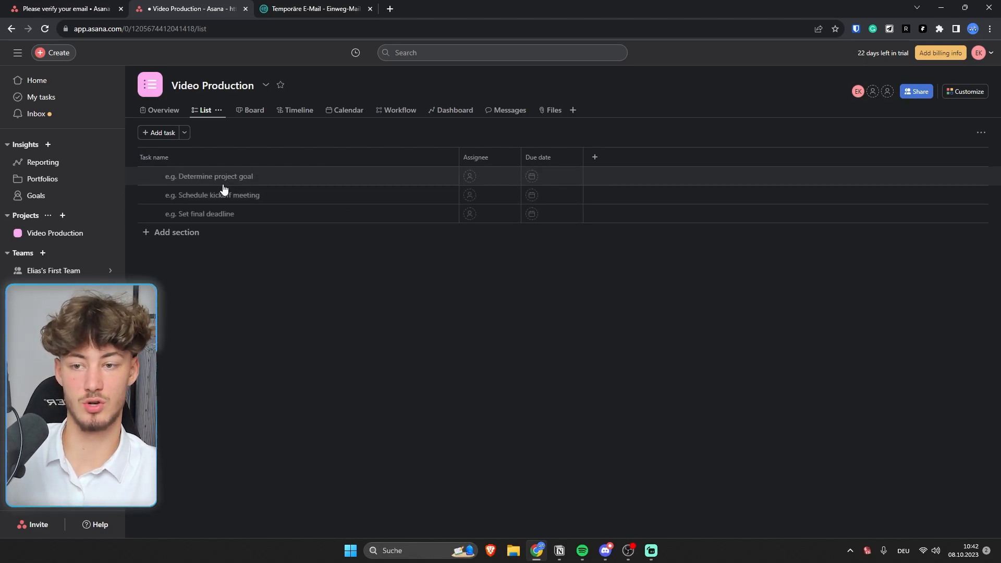
Add a section named To Do to the Video Production task list.
{"action": "left_click", "coordinate": [162, 233]}
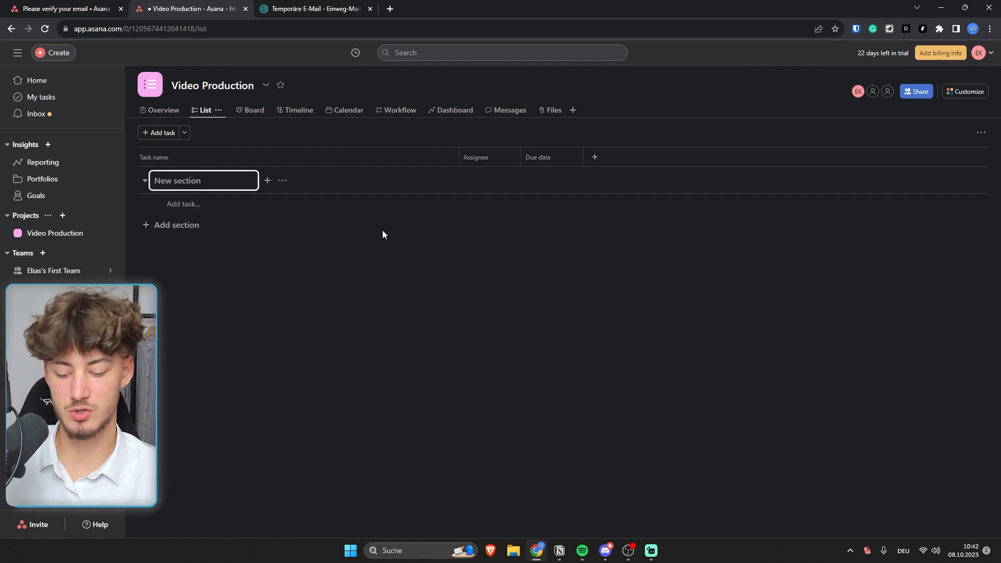
{"action": "type", "text": "To Do"}
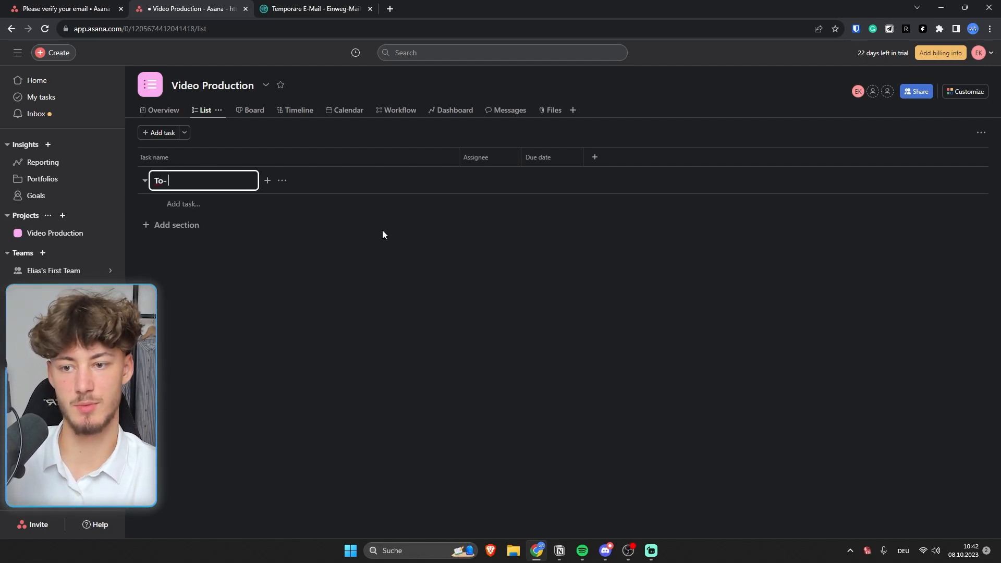
{"action": "left_click", "coordinate": [385, 232]}
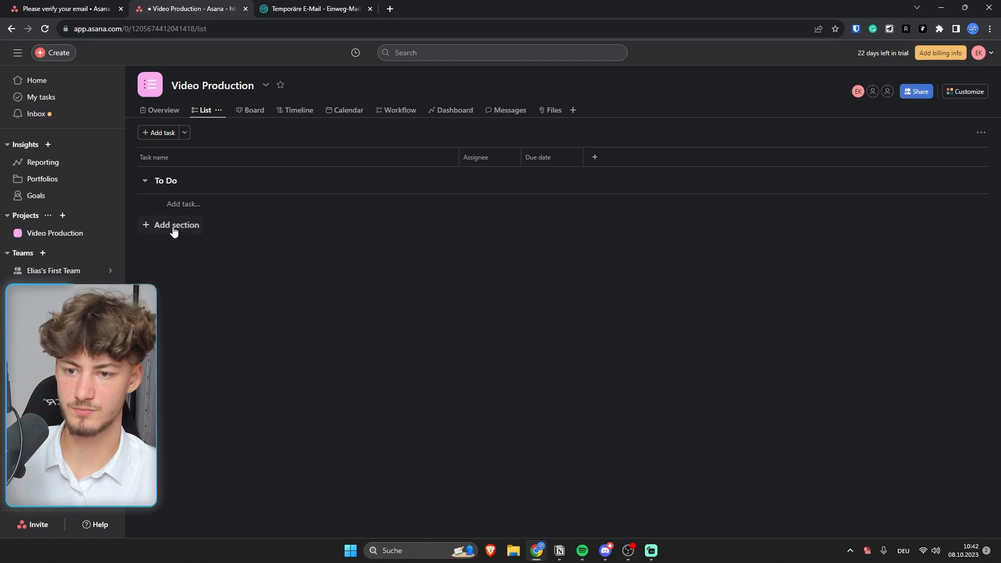
Add a second section named In Progress below To Do, leaving it without tasks.
{"action": "left_click", "coordinate": [167, 229]}
{"action": "type", "text": "In"}
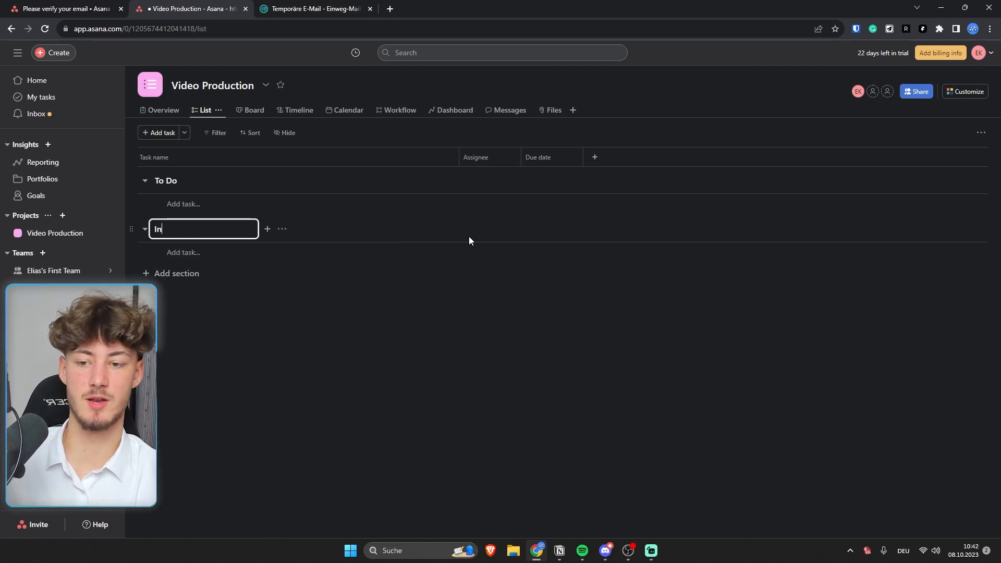
{"action": "type", "text": " Progress"}
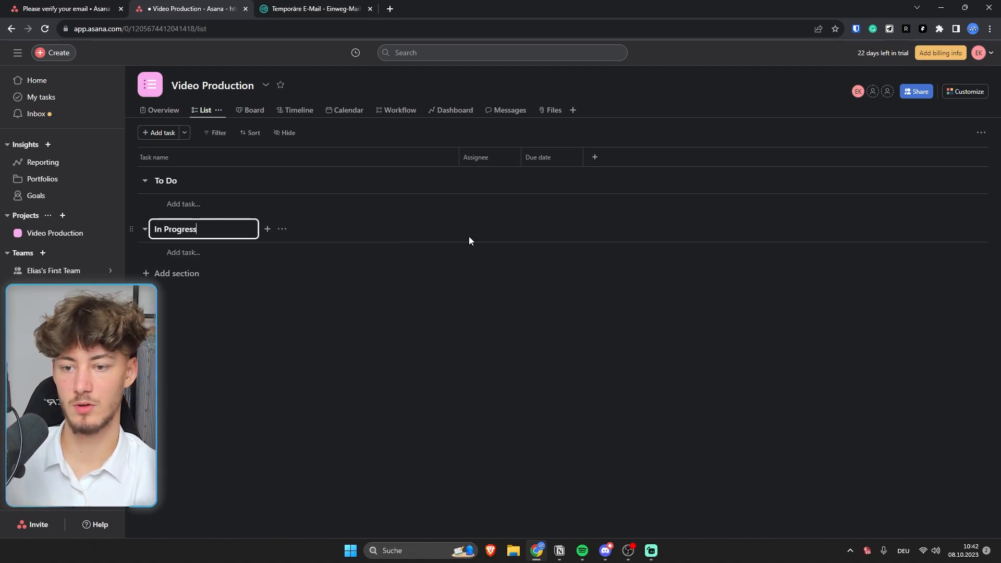
{"action": "key", "text": "Return"}
{"action": "left_click", "coordinate": [167, 295]}
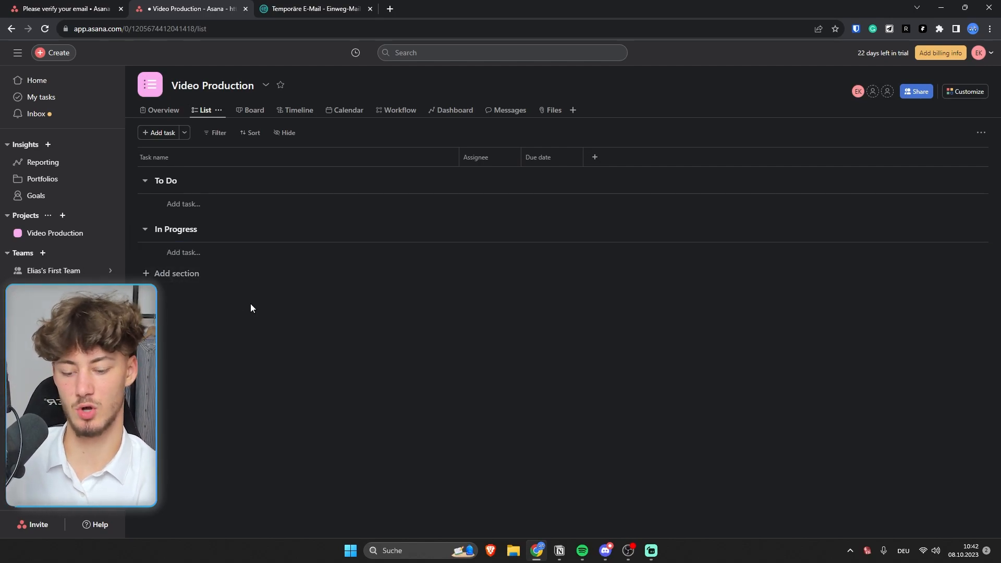
Add a third section named Done below In Progress and discard its empty task row.
{"action": "left_click", "coordinate": [178, 272]}
{"action": "type", "text": "Done"}
{"action": "key", "text": "Return"}
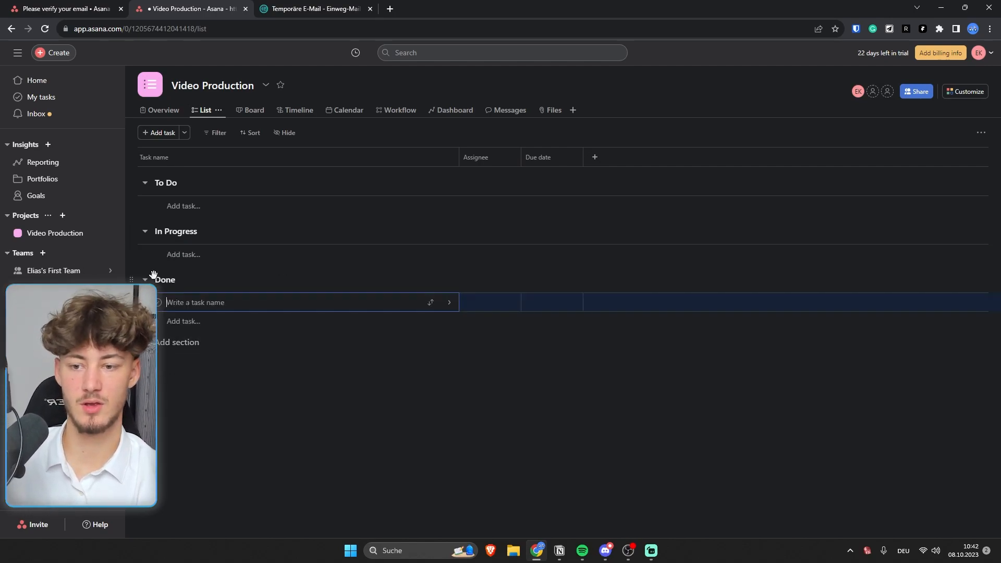
{"action": "left_click_drag", "start_coordinate": [261, 455], "coordinate": [156, 140]}
{"action": "left_click", "coordinate": [233, 350]}
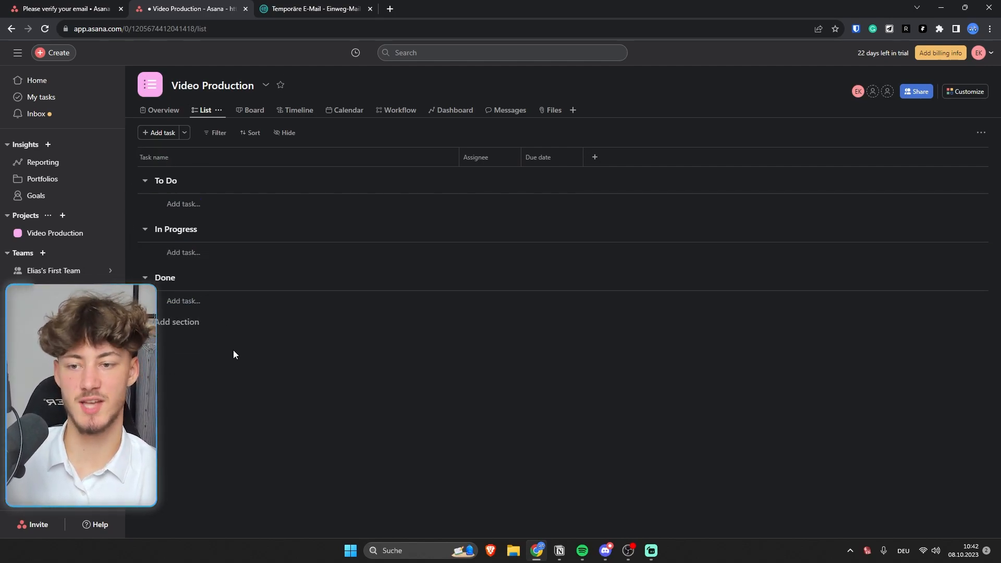
Add a task named "Create a video for Fitness Studio" to the To Do section.
{"action": "left_click", "coordinate": [205, 209]}
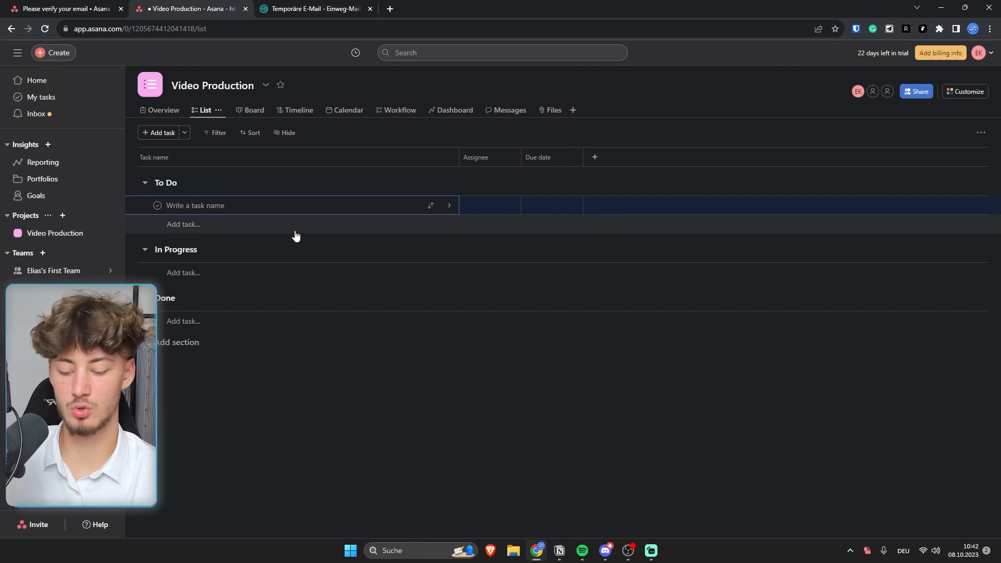
{"action": "type", "text": "Create a v"}
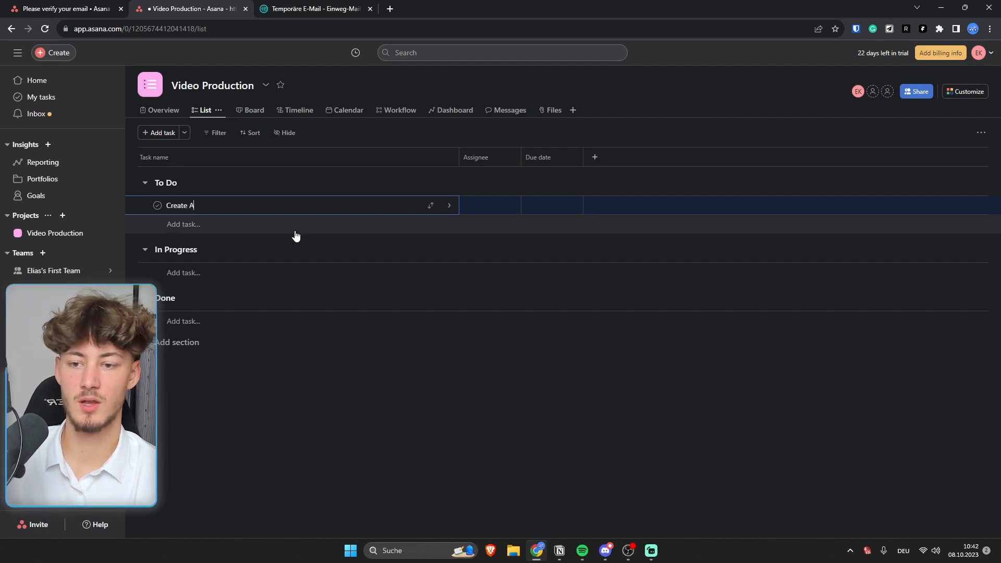
{"action": "type", "text": "ideo for"}
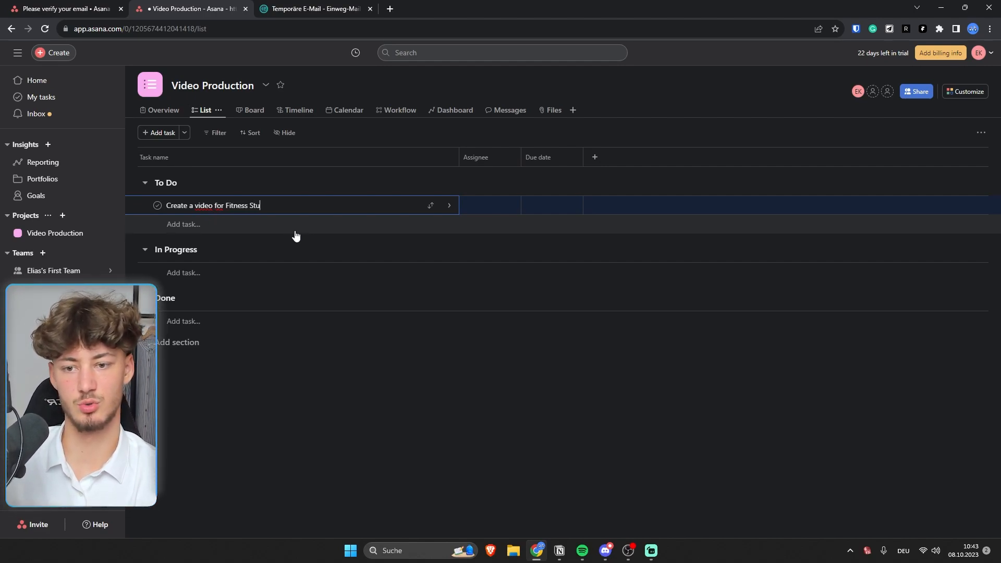
{"action": "type", "text": "Fitness Studio"}
{"action": "key", "text": "Return"}
{"action": "key", "text": "Escape"}
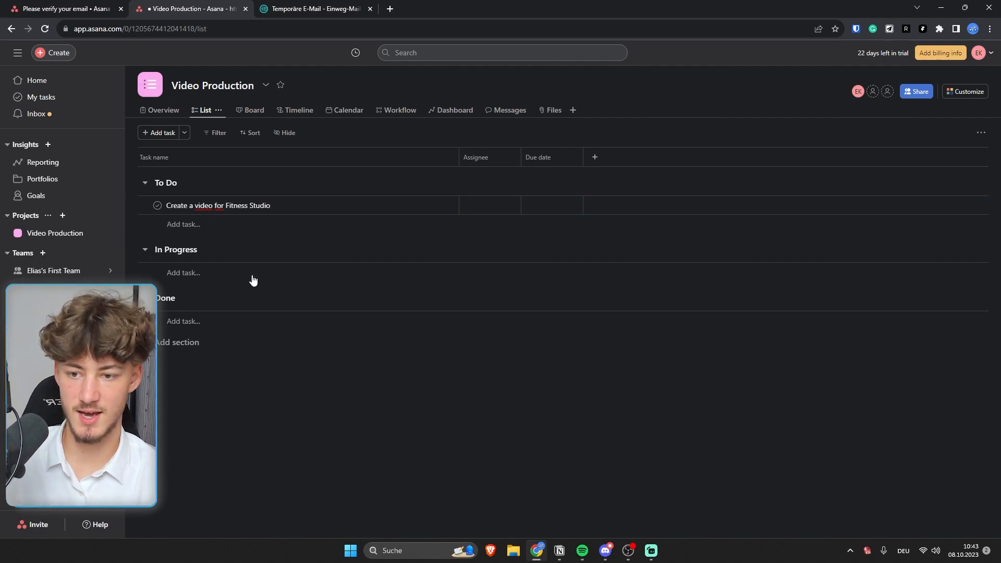
Sort the task list by assignee and assign the Fitness Studio task to the account owner.
{"action": "left_click", "coordinate": [489, 158]}
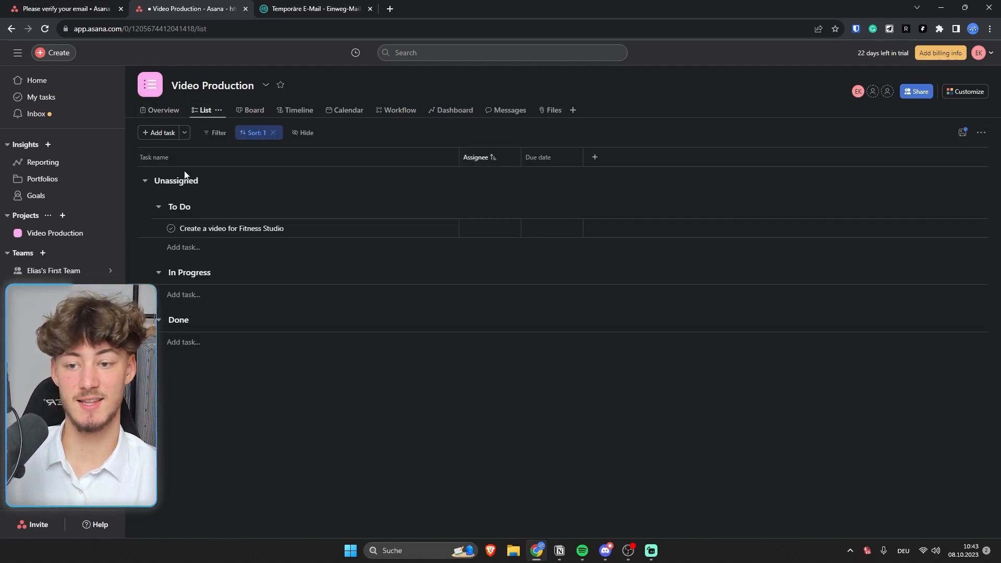
{"action": "left_click", "coordinate": [471, 230]}
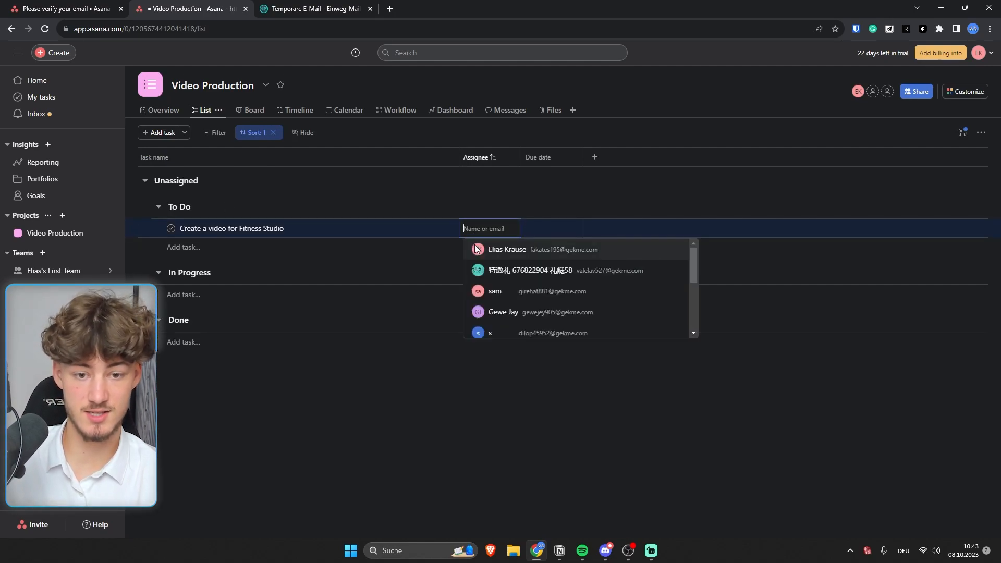
{"action": "left_click", "coordinate": [550, 250]}
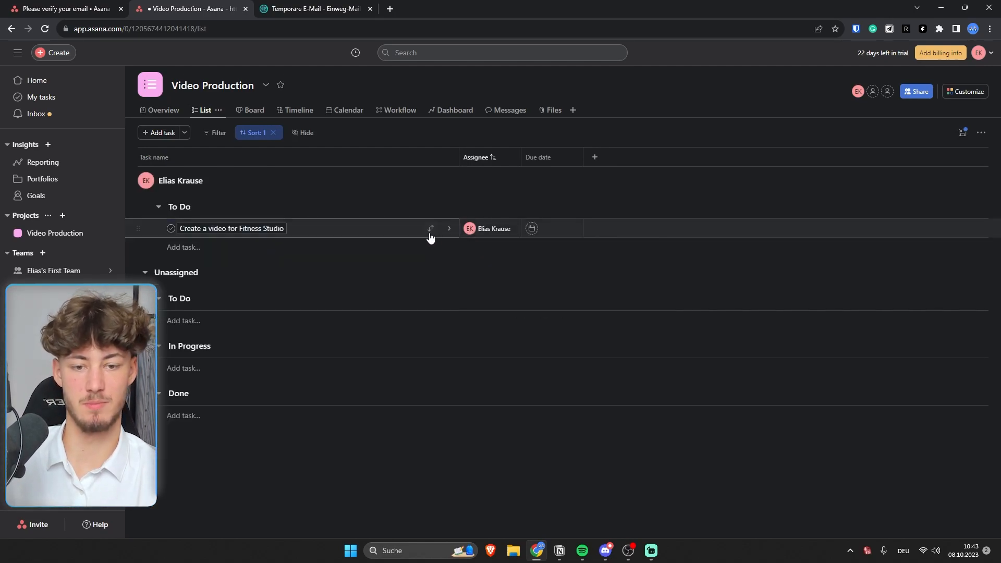
Remove the Fitness Studio task's assignee, look through the member list and assign the task to another member.
{"action": "left_click", "coordinate": [513, 230]}
{"action": "left_click", "coordinate": [467, 231]}
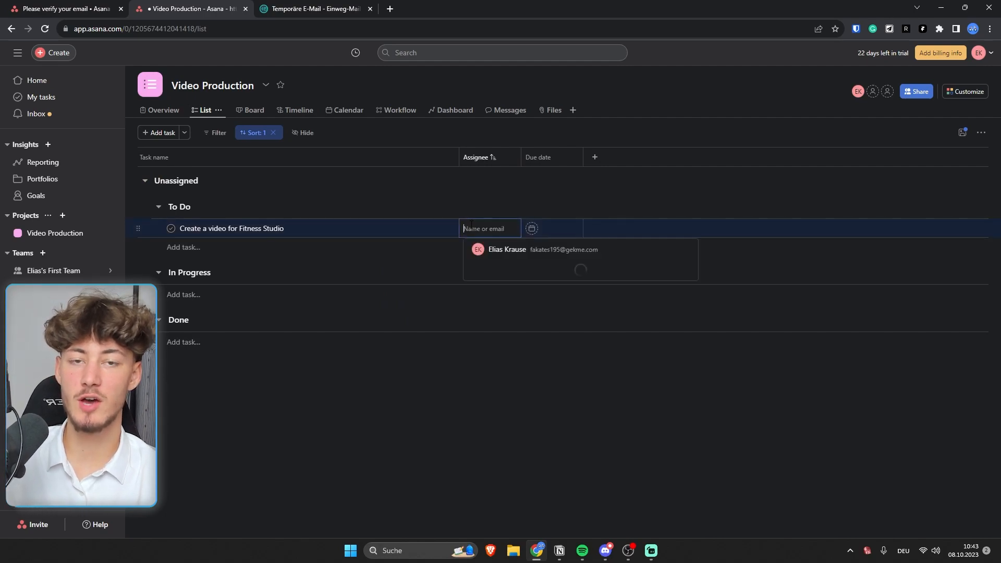
{"action": "scroll", "coordinate": [519, 308], "scroll_direction": "down", "scroll_amount": 1}
{"action": "scroll", "coordinate": [537, 298], "scroll_direction": "up", "scroll_amount": 1}
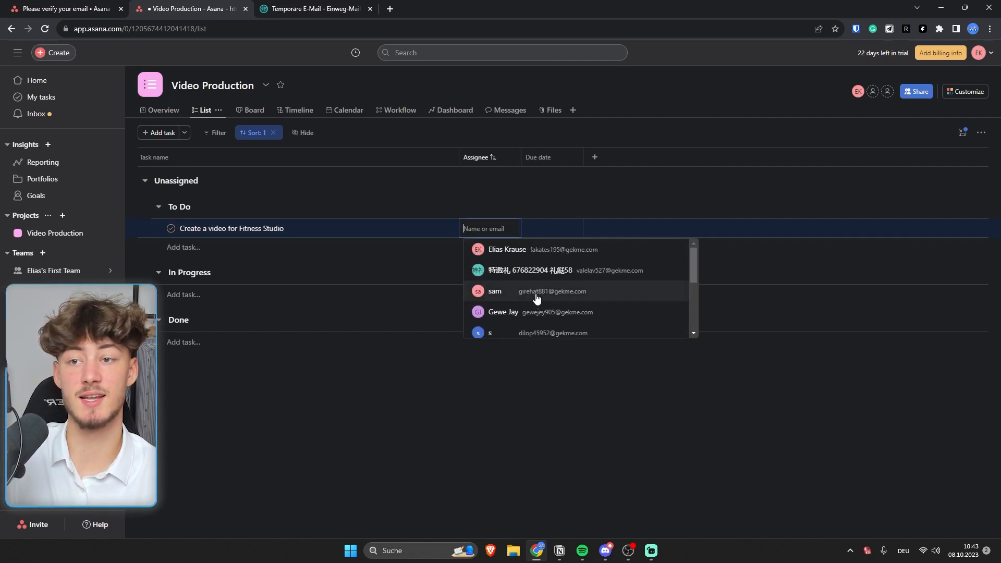
{"action": "scroll", "coordinate": [544, 296], "scroll_direction": "down", "scroll_amount": 5}
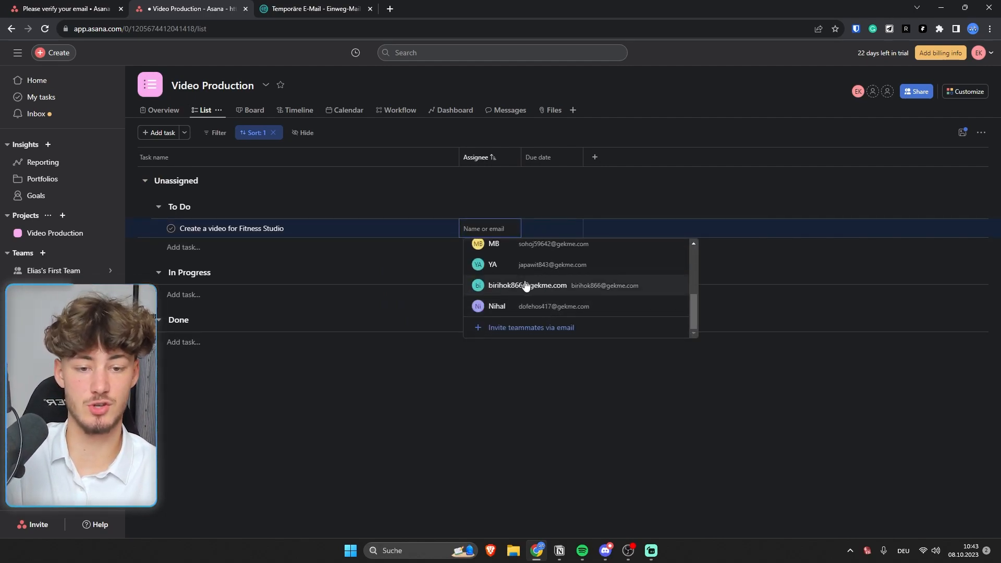
{"action": "scroll", "coordinate": [484, 294], "scroll_direction": "up", "scroll_amount": 5}
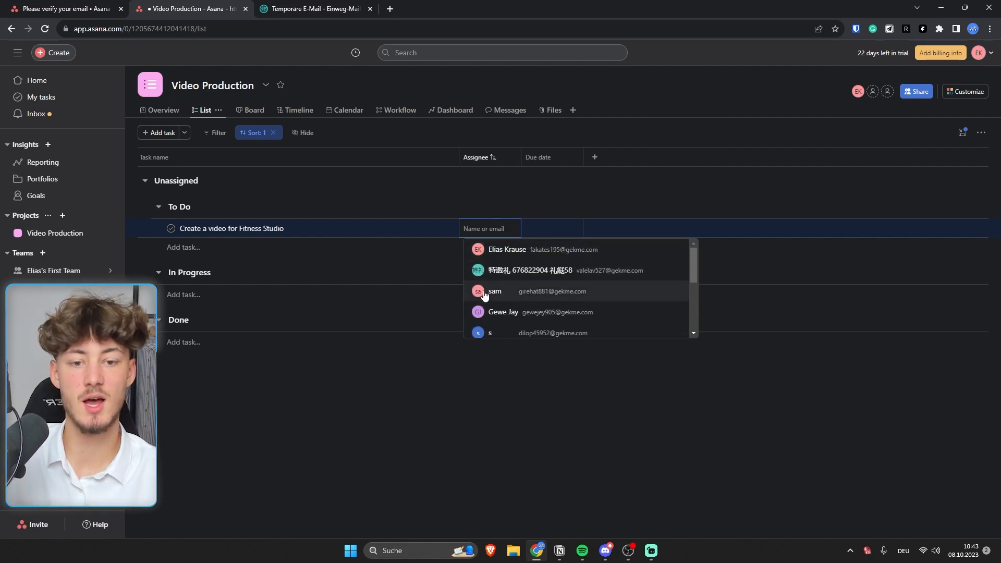
{"action": "left_click", "coordinate": [521, 292]}
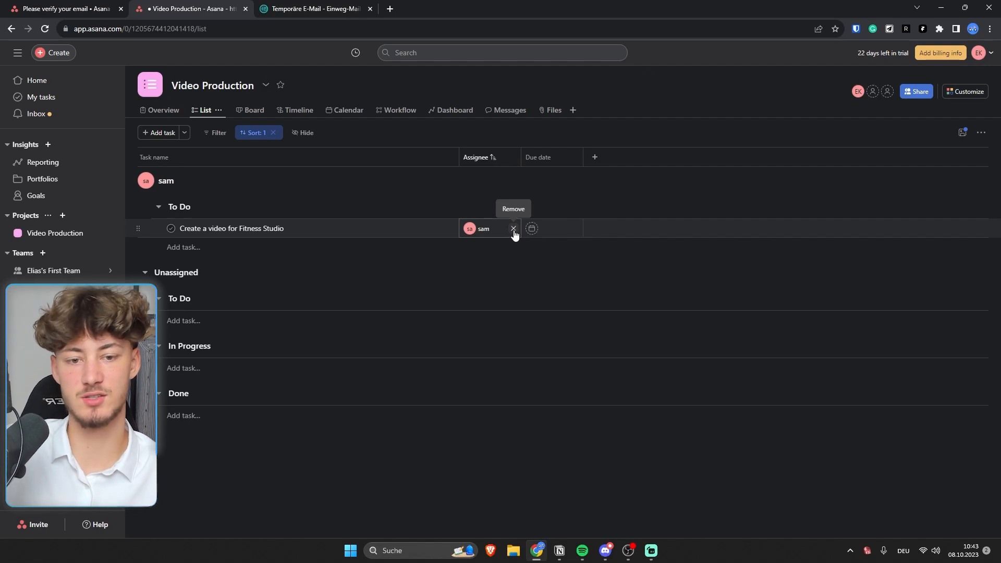
Replace the other member with the account owner as the Fitness Studio task's assignee.
{"action": "left_click", "coordinate": [513, 229]}
{"action": "left_click", "coordinate": [492, 229]}
{"action": "left_click", "coordinate": [502, 249]}
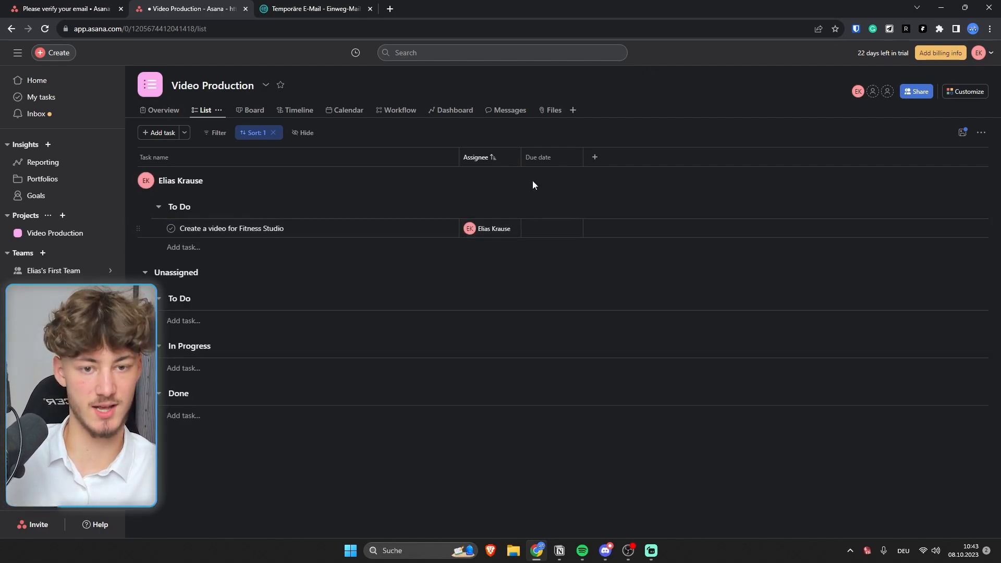
Set the Fitness Studio task's due date to 10/13/23.
{"action": "left_click", "coordinate": [533, 231]}
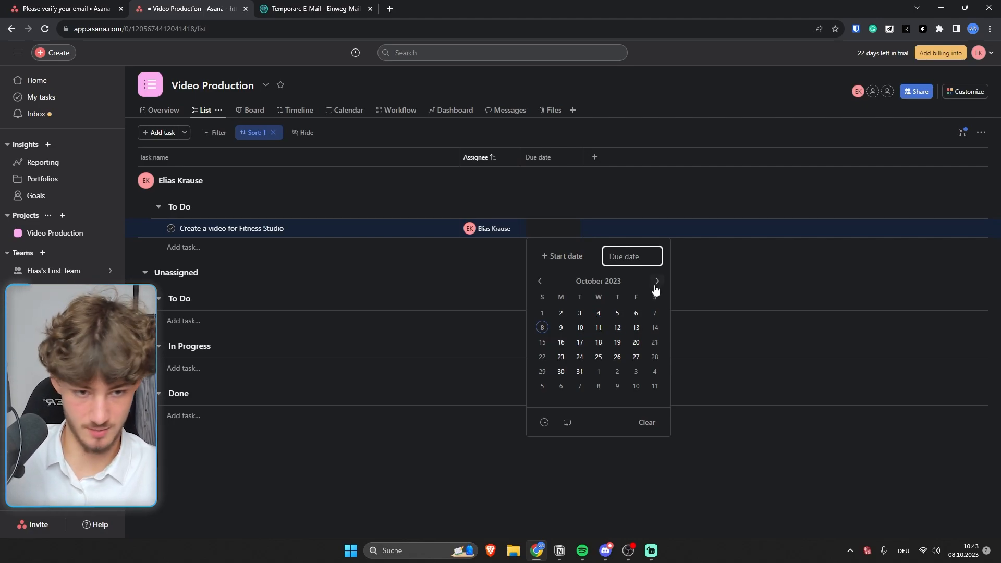
{"action": "left_click", "coordinate": [636, 327]}
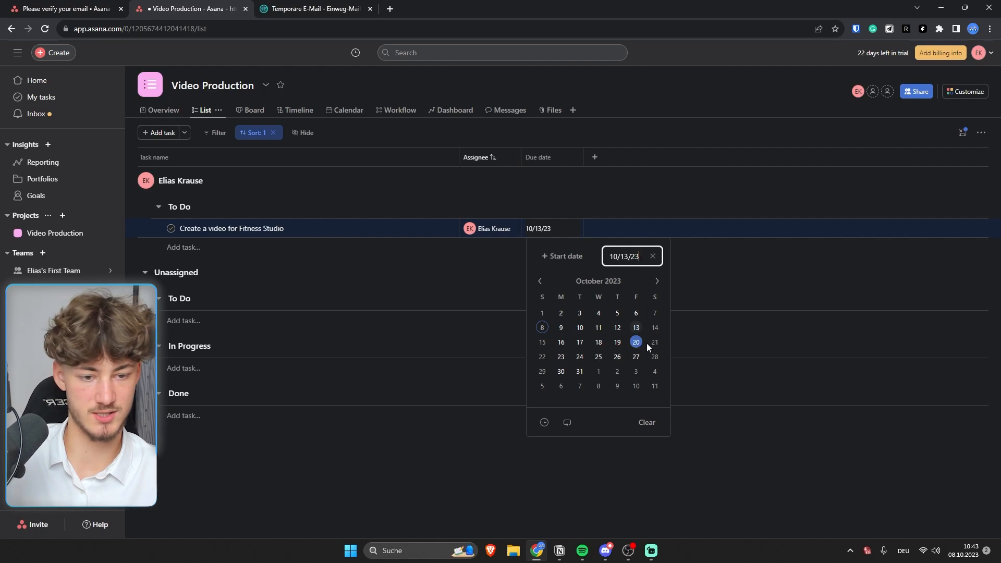
{"action": "left_click", "coordinate": [757, 457]}
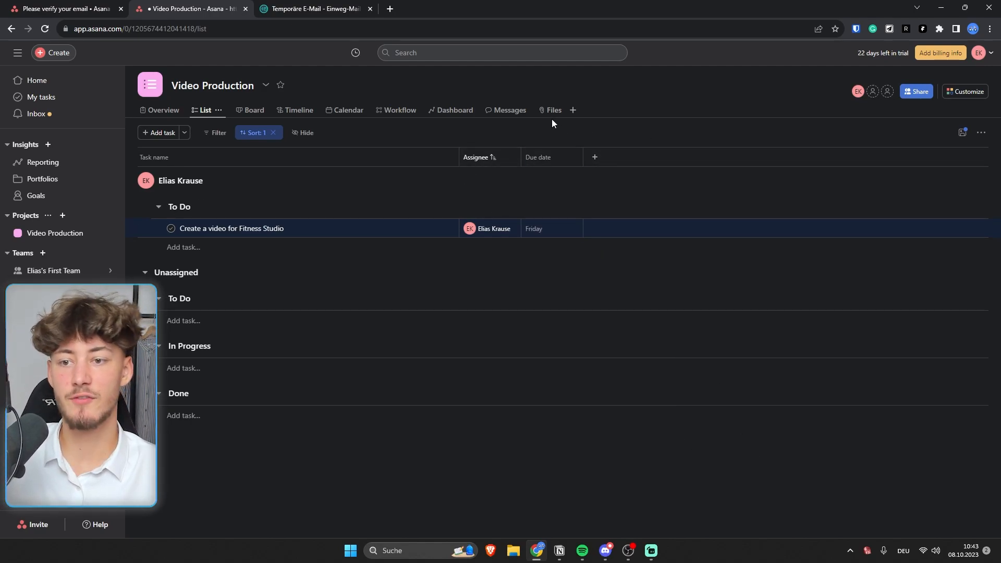
Start a new custom field titled Priority with the Single-select field type.
{"action": "left_click", "coordinate": [594, 157]}
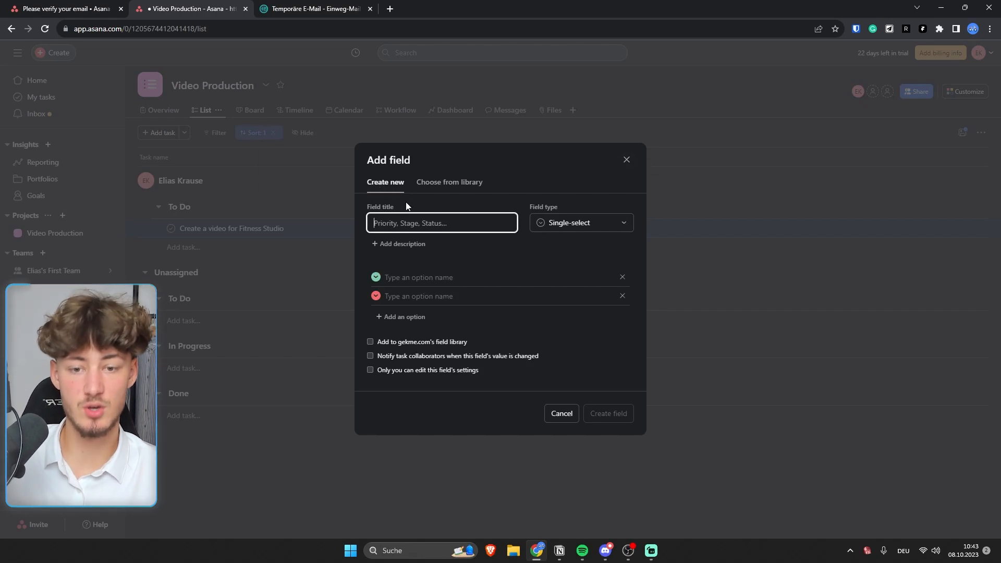
{"action": "mouse_move", "coordinate": [530, 209]}
{"action": "left_mouse_down"}
{"action": "mouse_move", "coordinate": [580, 211]}
{"action": "mouse_move", "coordinate": [545, 204]}
{"action": "left_mouse_up"}
{"action": "left_click", "coordinate": [581, 224]}
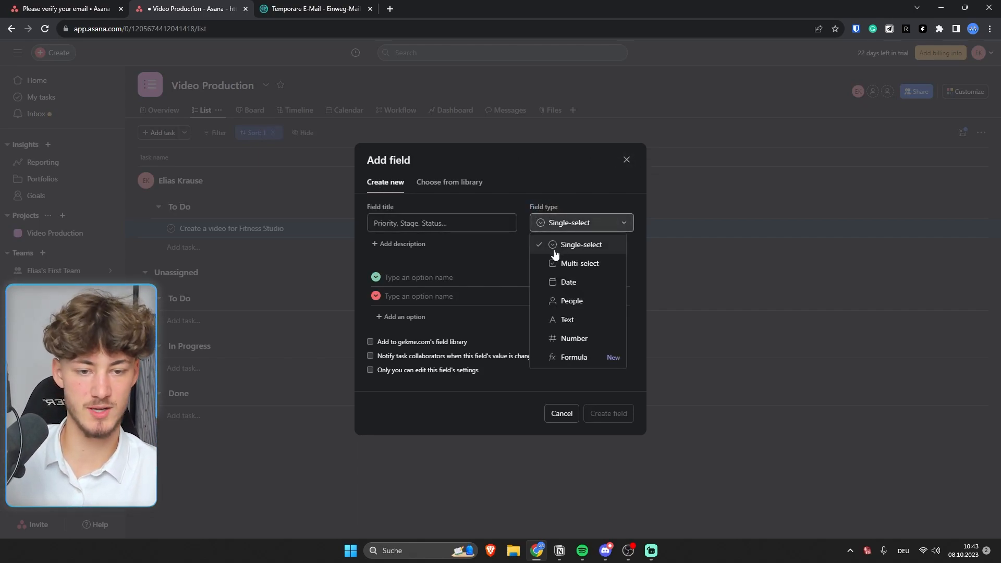
{"action": "left_click", "coordinate": [607, 245]}
{"action": "left_click", "coordinate": [423, 223]}
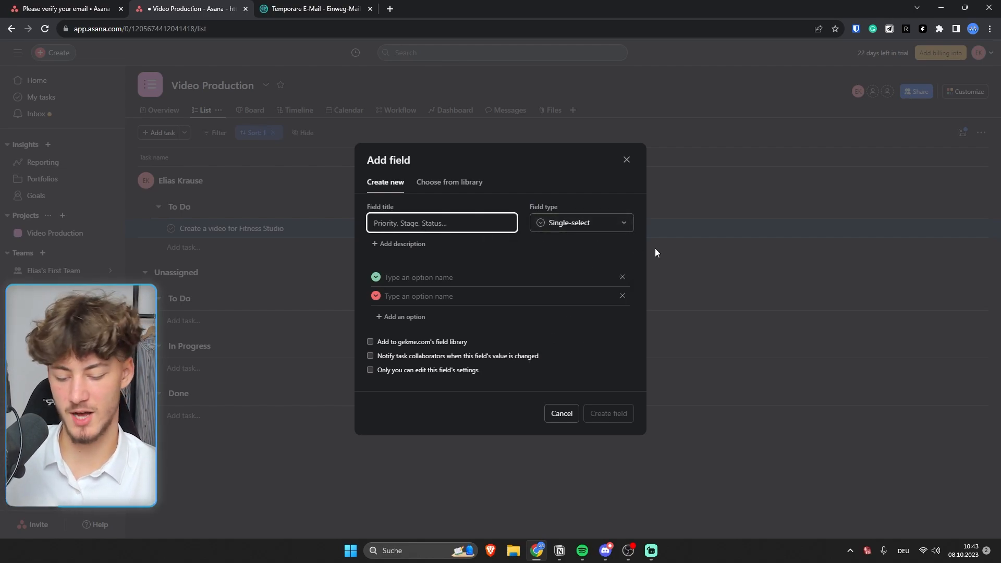
{"action": "type", "text": "Priority"}
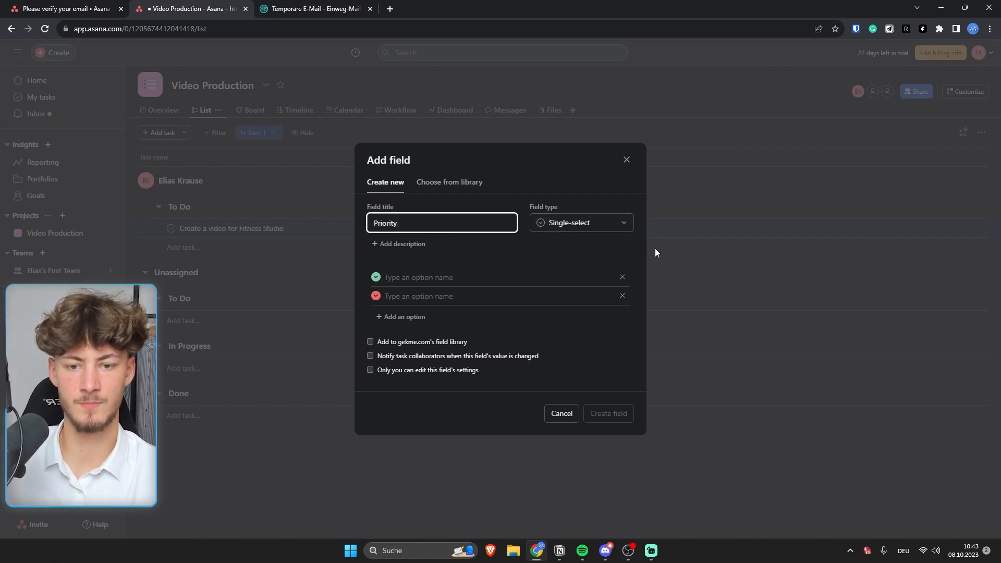
Give the Priority field the options Low, Medium and High and create it.
{"action": "left_click", "coordinate": [485, 277]}
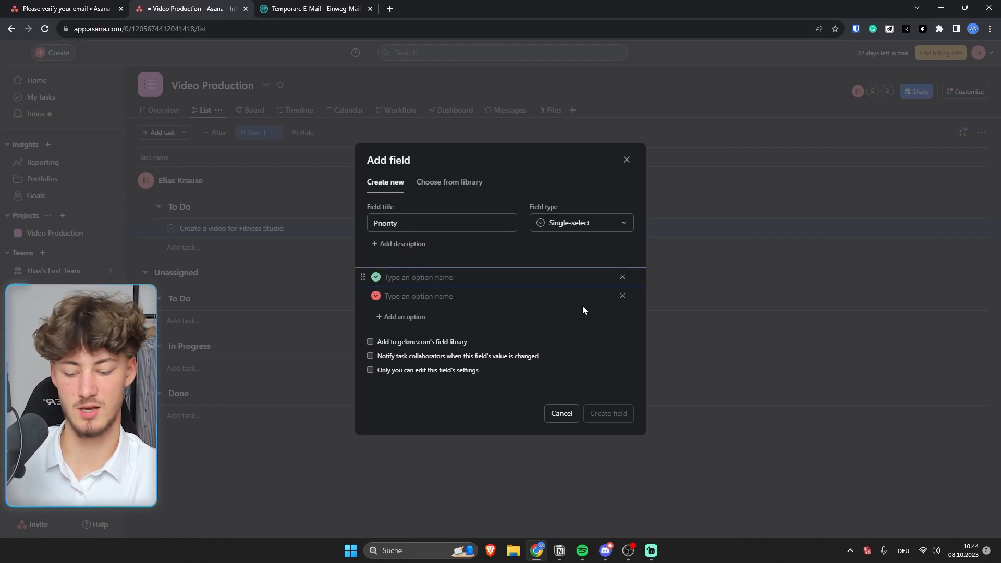
{"action": "type", "text": "Low"}
{"action": "key", "text": "Return"}
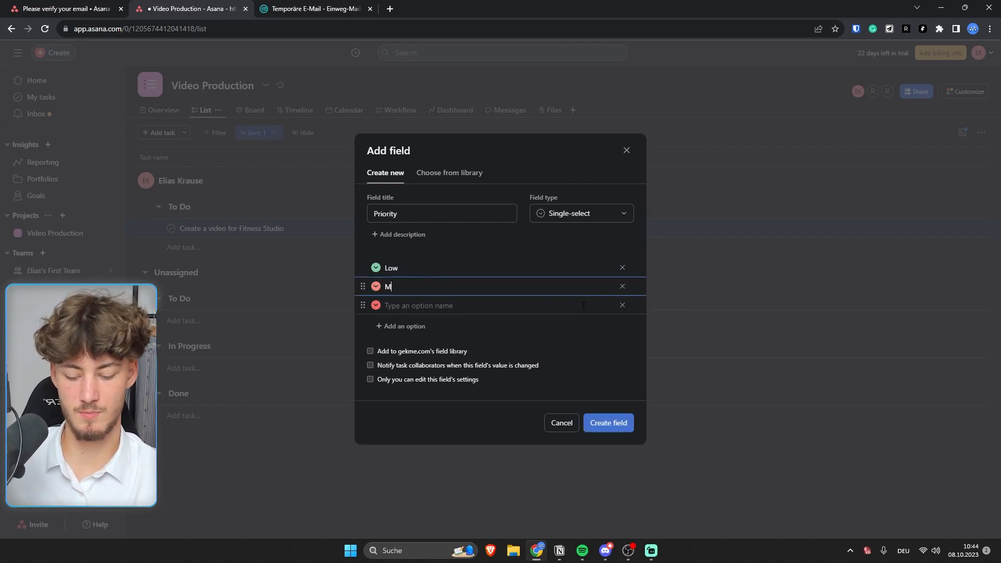
{"action": "key", "text": "Return"}
{"action": "type", "text": "High"}
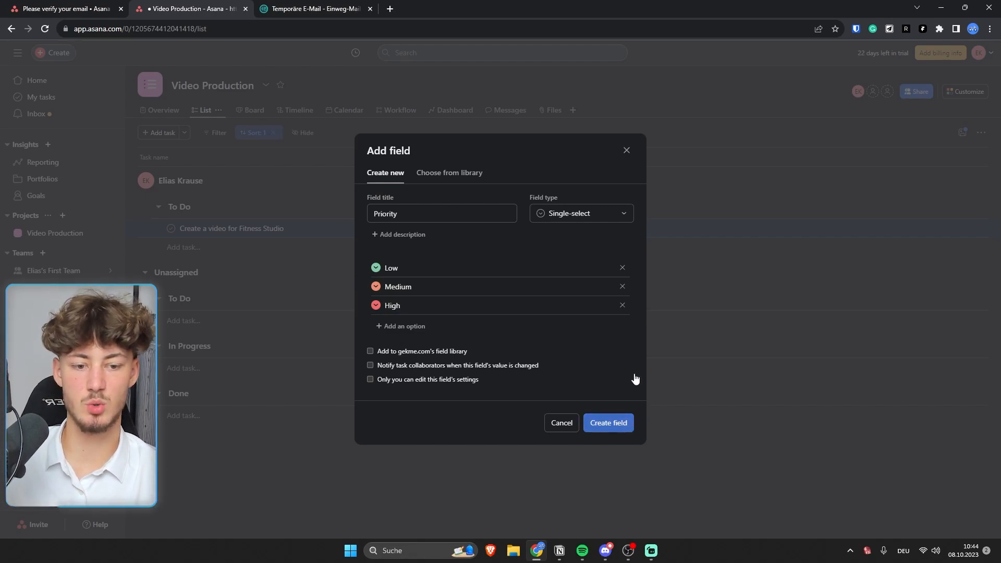
{"action": "left_click", "coordinate": [609, 423]}
Set the Fitness Studio task's priority to Medium.
{"action": "left_click", "coordinate": [609, 233]}
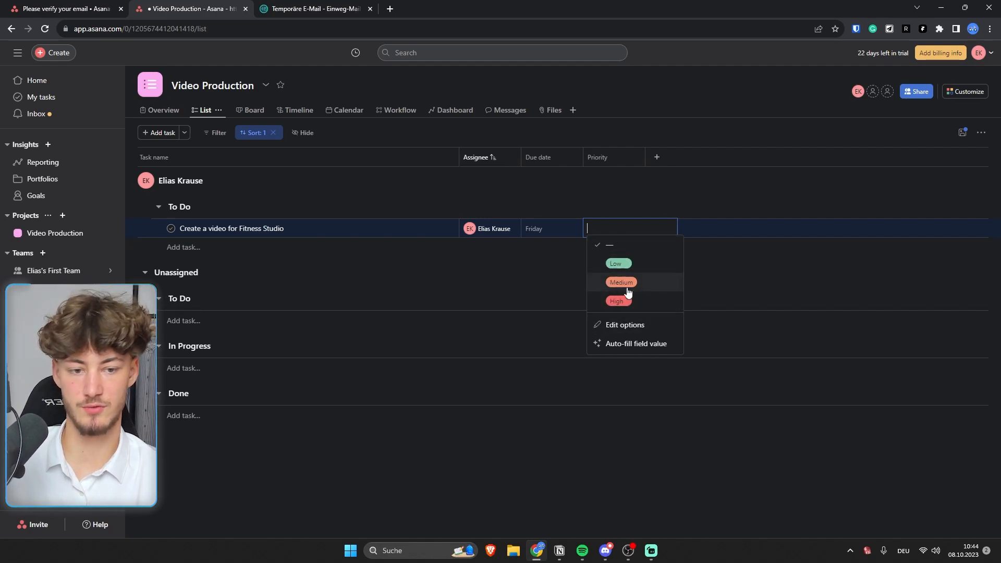
{"action": "left_click", "coordinate": [620, 282]}
{"action": "left_click", "coordinate": [627, 233]}
{"action": "left_click", "coordinate": [599, 282]}
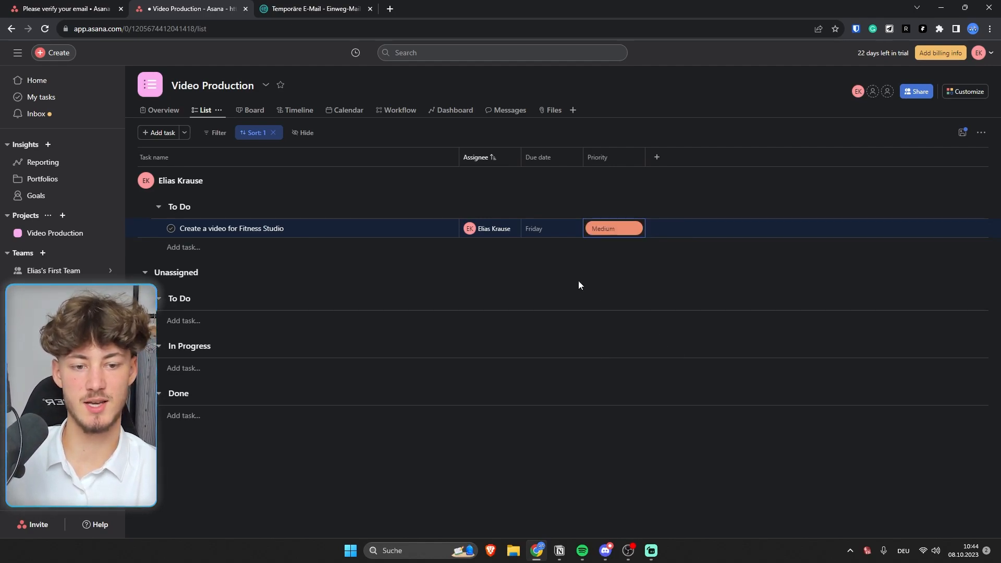
Create the predefined Effort level field with its default options and set the Fitness Studio task to High effort.
{"action": "left_click", "coordinate": [656, 158]}
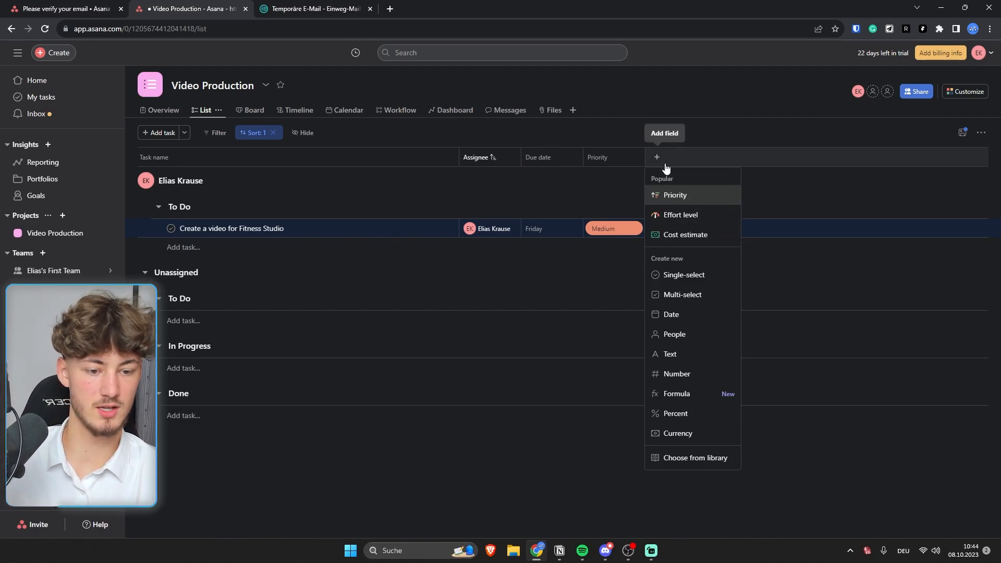
{"action": "left_click", "coordinate": [681, 215]}
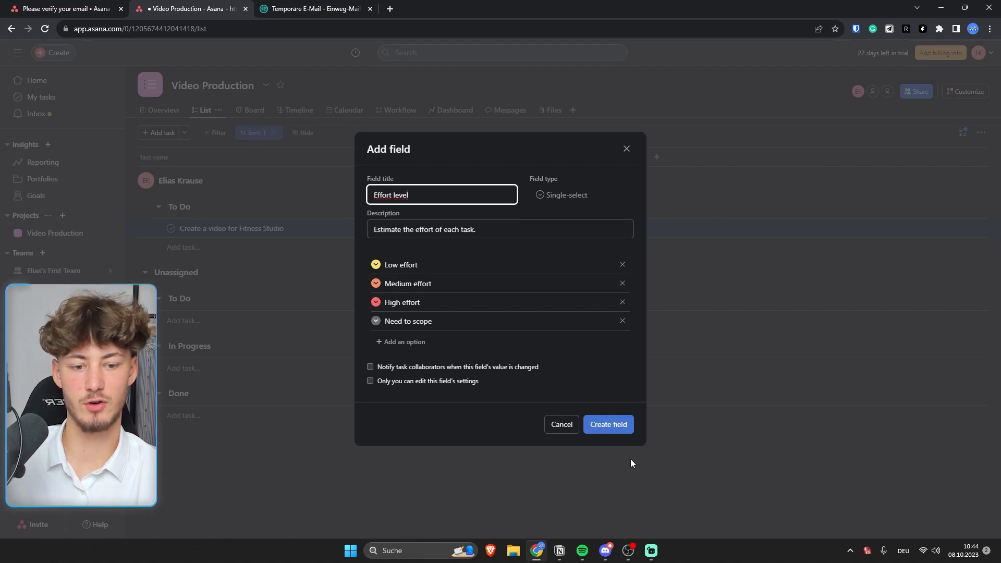
{"action": "left_click", "coordinate": [618, 429]}
{"action": "left_click", "coordinate": [671, 234]}
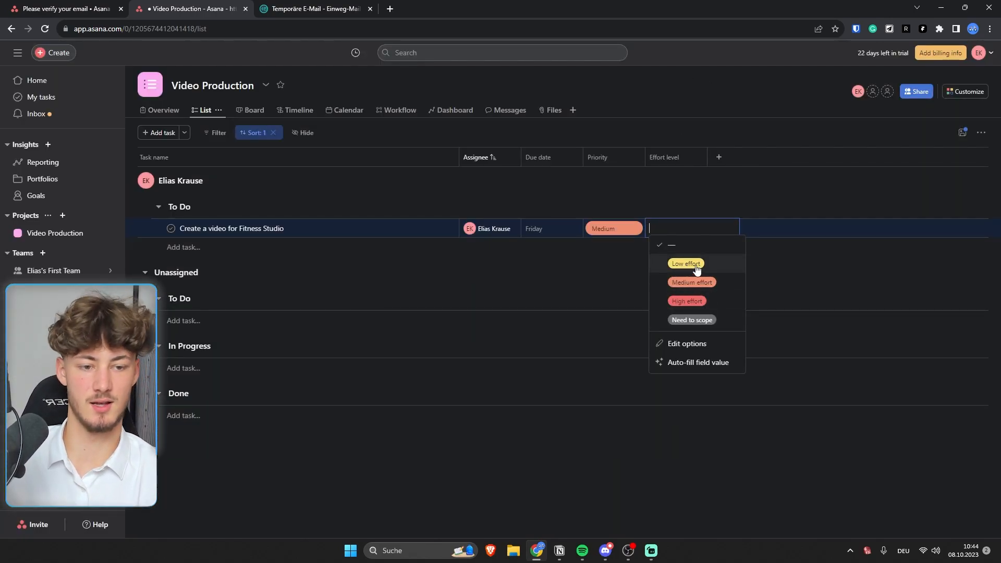
{"action": "left_click", "coordinate": [699, 301]}
Start a new currency field titled Cost.
{"action": "left_click", "coordinate": [719, 157]}
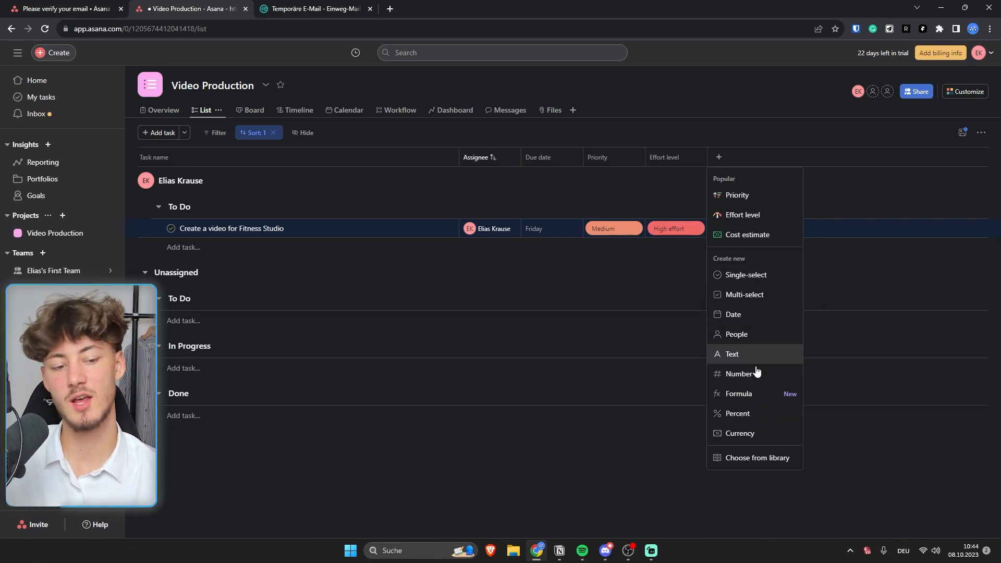
{"action": "left_click", "coordinate": [746, 436]}
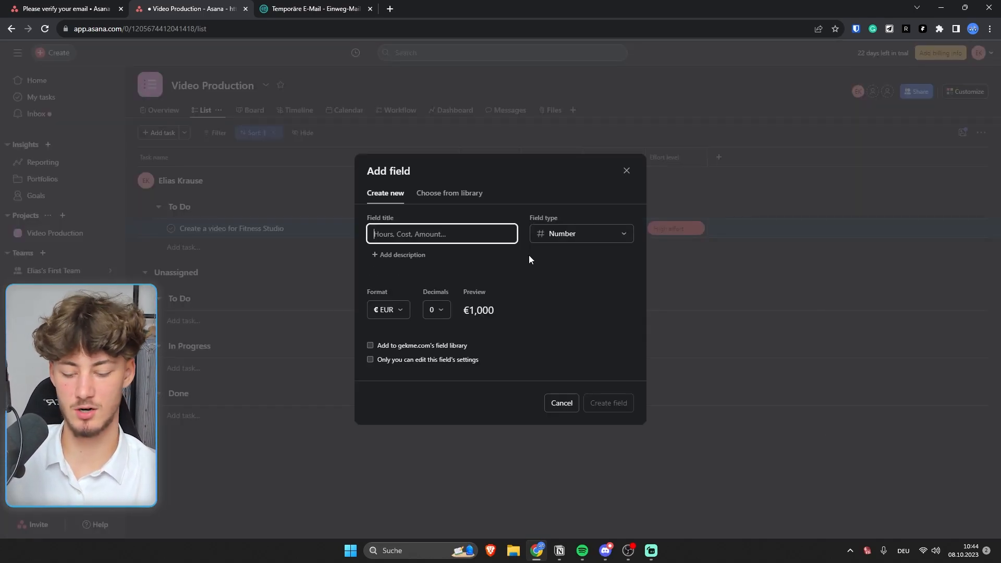
{"action": "type", "text": "Cost"}
{"action": "left_click_drag", "start_coordinate": [528, 256], "coordinate": [580, 336]}
{"action": "left_click", "coordinate": [574, 315]}
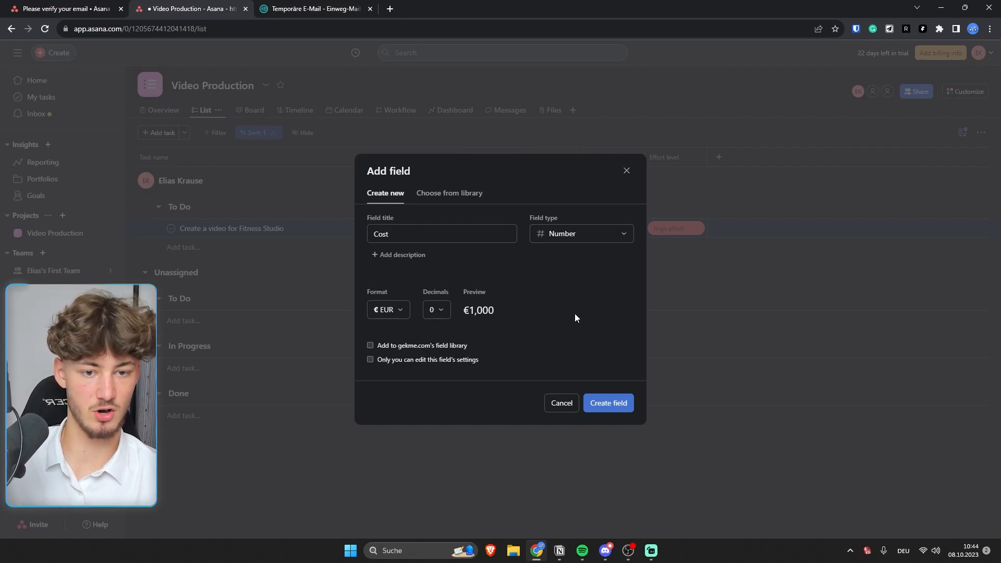
Look through the currency formats, keep EUR with 0 decimals and create the Cost field.
{"action": "left_click_drag", "start_coordinate": [357, 299], "coordinate": [384, 292]}
{"action": "left_click", "coordinate": [403, 307]}
{"action": "scroll", "coordinate": [418, 435], "scroll_direction": "down", "scroll_amount": 2}
{"action": "scroll", "coordinate": [418, 422], "scroll_direction": "up", "scroll_amount": 1}
{"action": "scroll", "coordinate": [418, 408], "scroll_direction": "down", "scroll_amount": 3}
{"action": "scroll", "coordinate": [419, 396], "scroll_direction": "up", "scroll_amount": 3}
{"action": "left_click", "coordinate": [512, 322]}
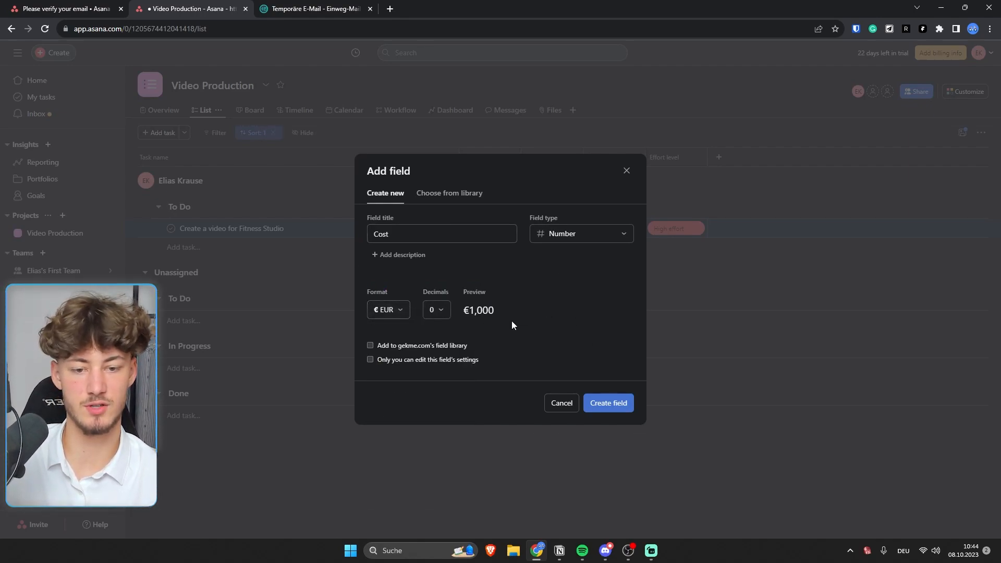
{"action": "left_click", "coordinate": [619, 408]}
Set the Fitness Studio task's cost to 500 euros.
{"action": "left_click", "coordinate": [737, 227]}
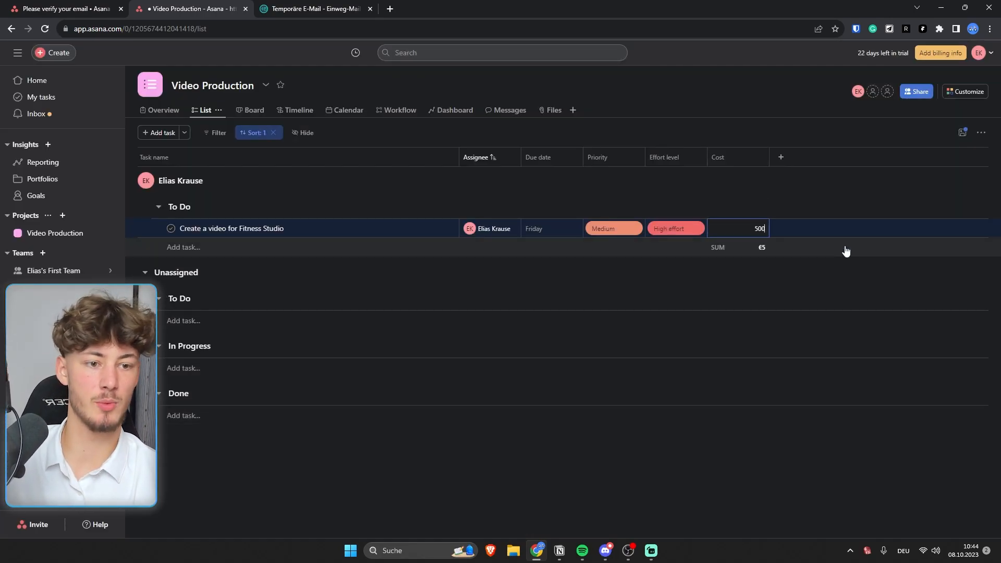
{"action": "left_click", "coordinate": [778, 292]}
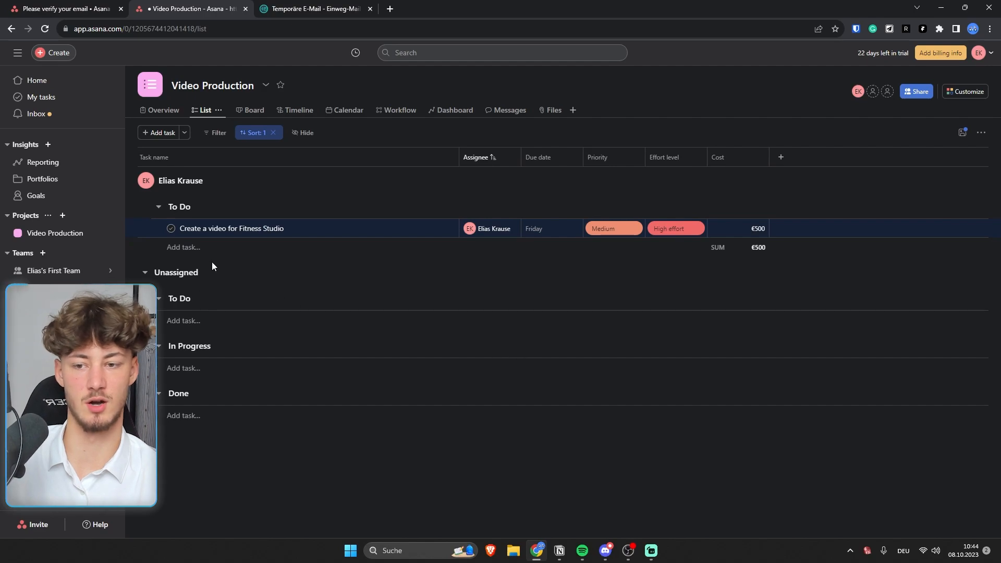
Add a task named Video for a Construction Company to the To Do section.
{"action": "left_click", "coordinate": [182, 247]}
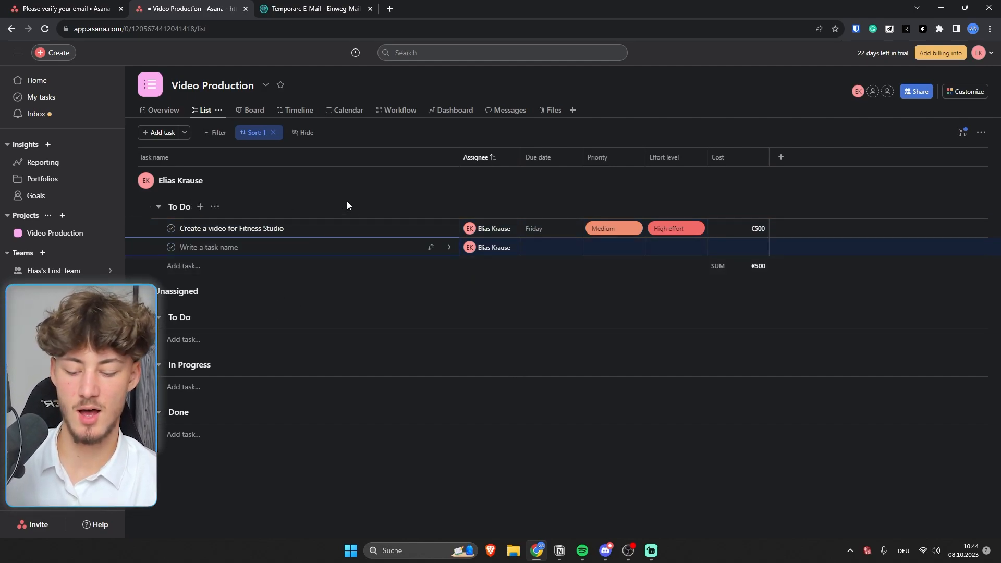
{"action": "type", "text": "Video for a Consz"}
{"action": "key", "text": "BackSpace"}
{"action": "type", "text": "truction "}
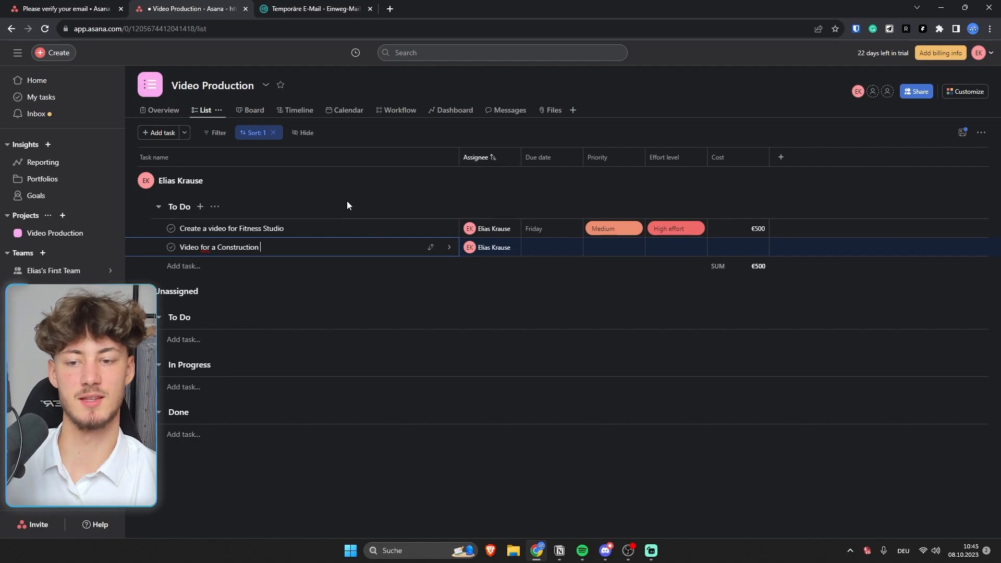
{"action": "type", "text": "Company"}
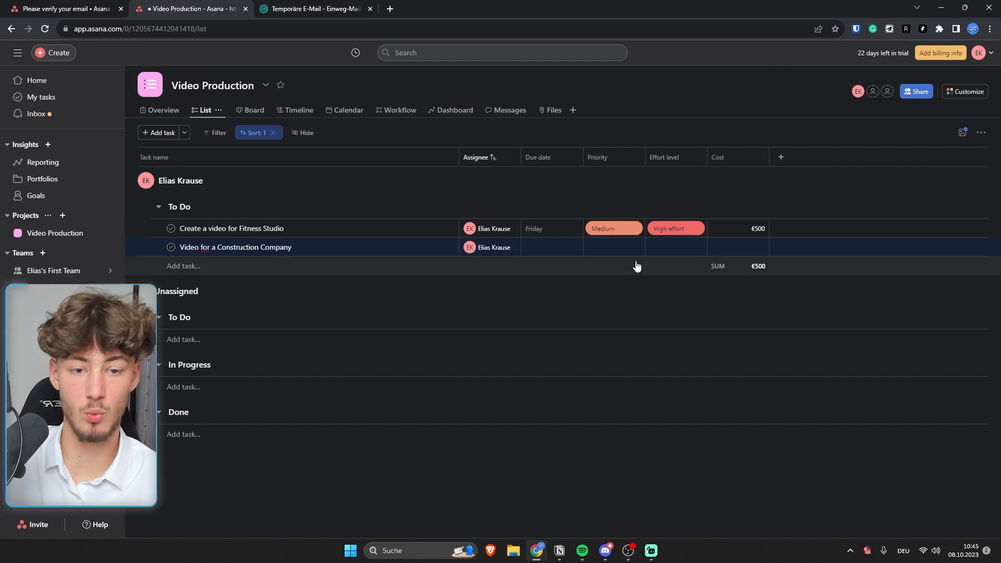
Set the Construction Company task to Medium priority and High effort, with a cost of 750 euros.
{"action": "left_click", "coordinate": [621, 253]}
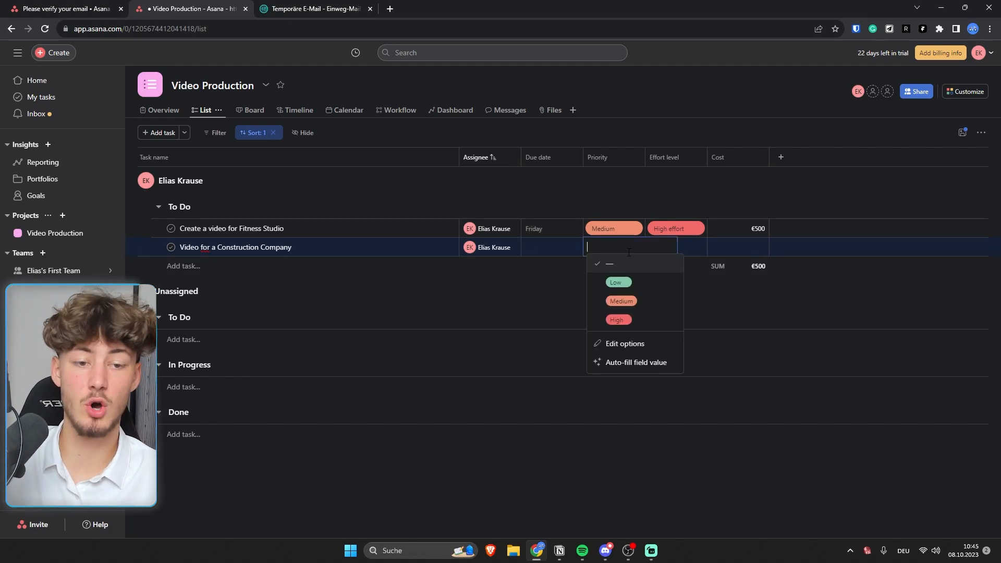
{"action": "left_click", "coordinate": [625, 301]}
{"action": "left_click", "coordinate": [673, 248]}
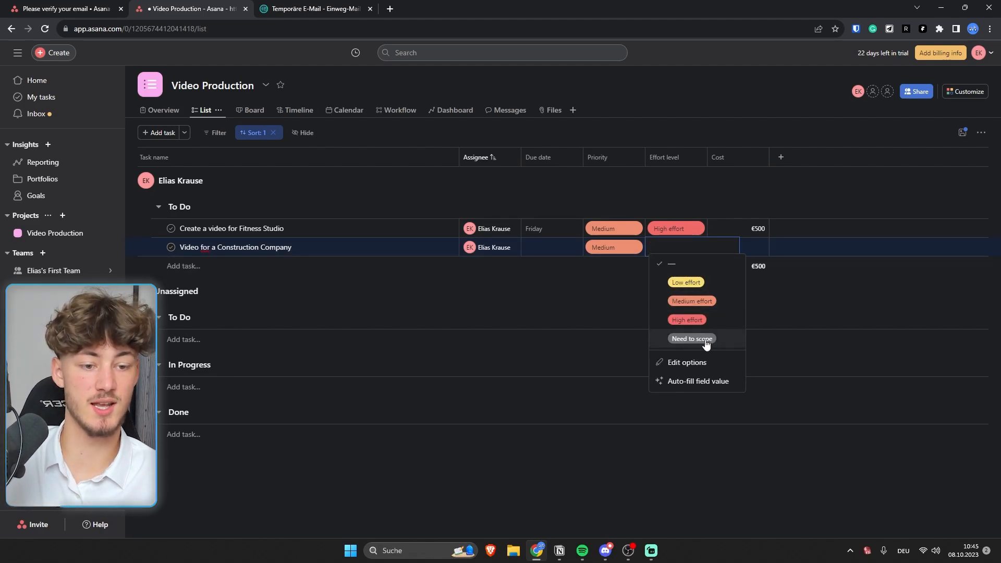
{"action": "left_click", "coordinate": [686, 319]}
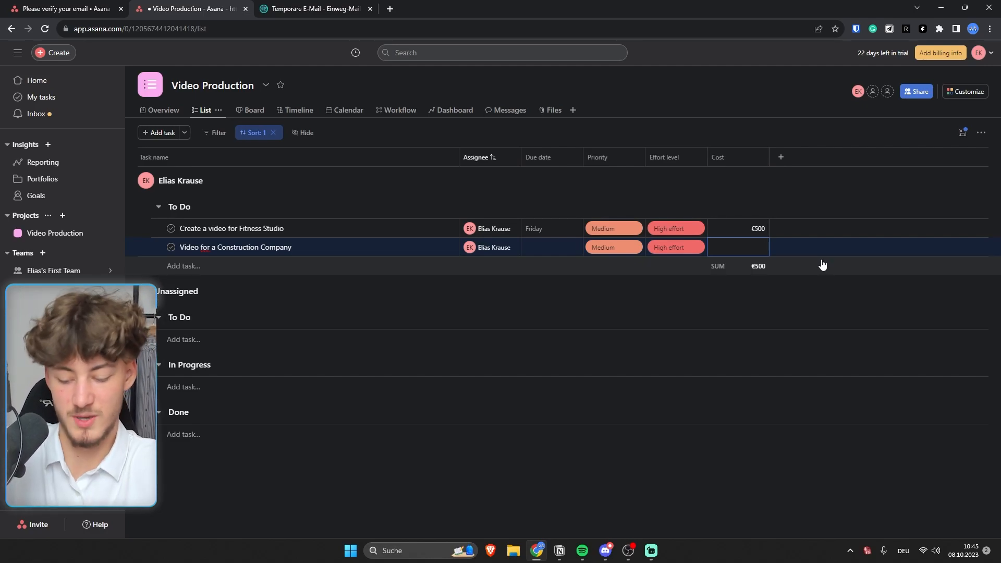
{"action": "type", "text": "7"}
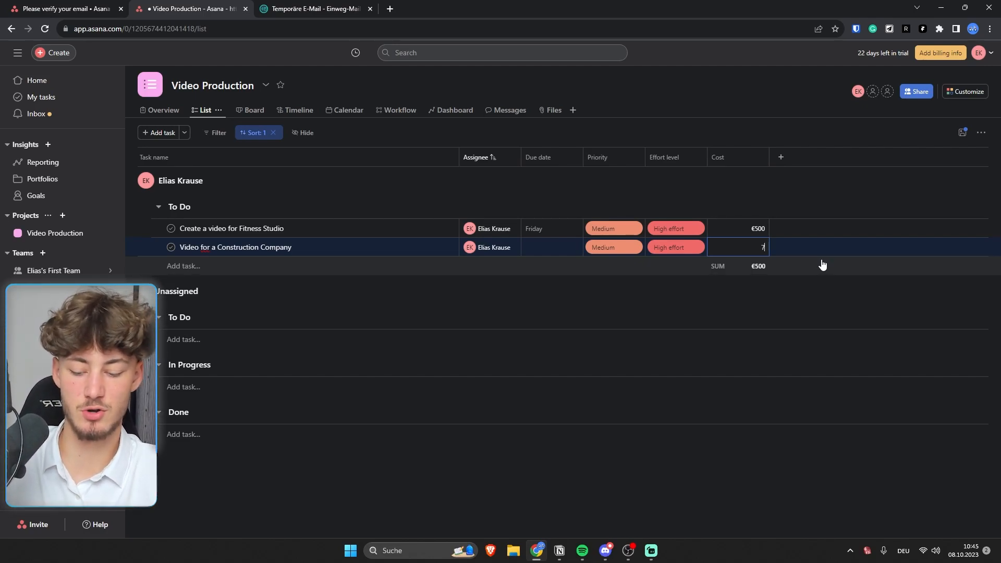
{"action": "type", "text": "50"}
{"action": "key", "text": "Return"}
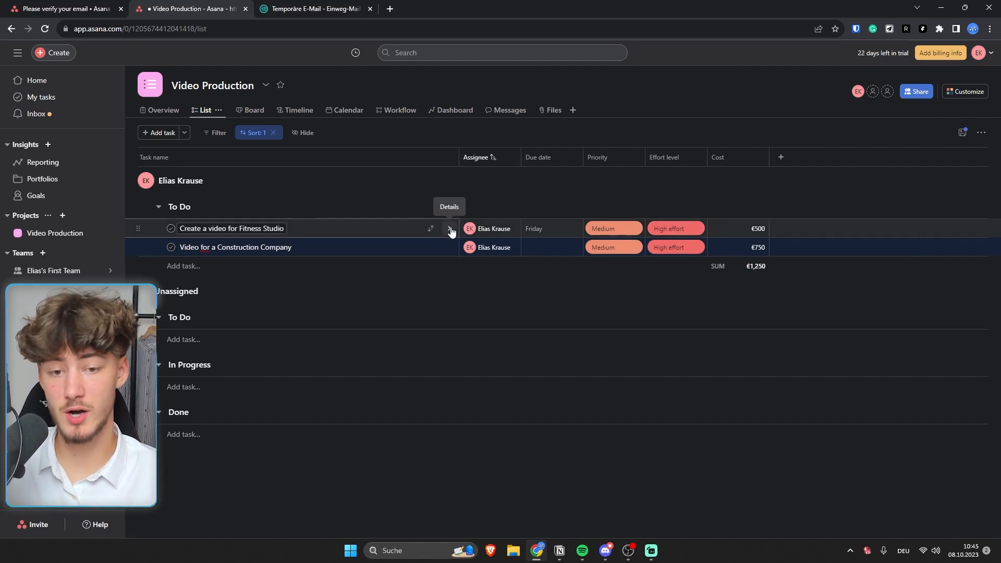
Open the Fitness Studio task's details and mark it as blocked by Share timeline with teammates.
{"action": "left_click", "coordinate": [449, 229]}
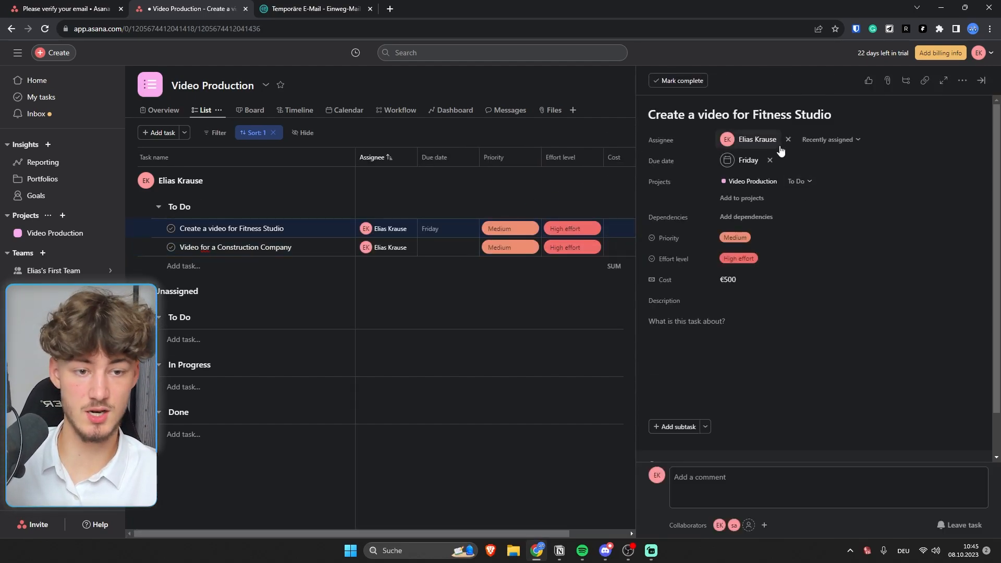
{"action": "left_click", "coordinate": [745, 217]}
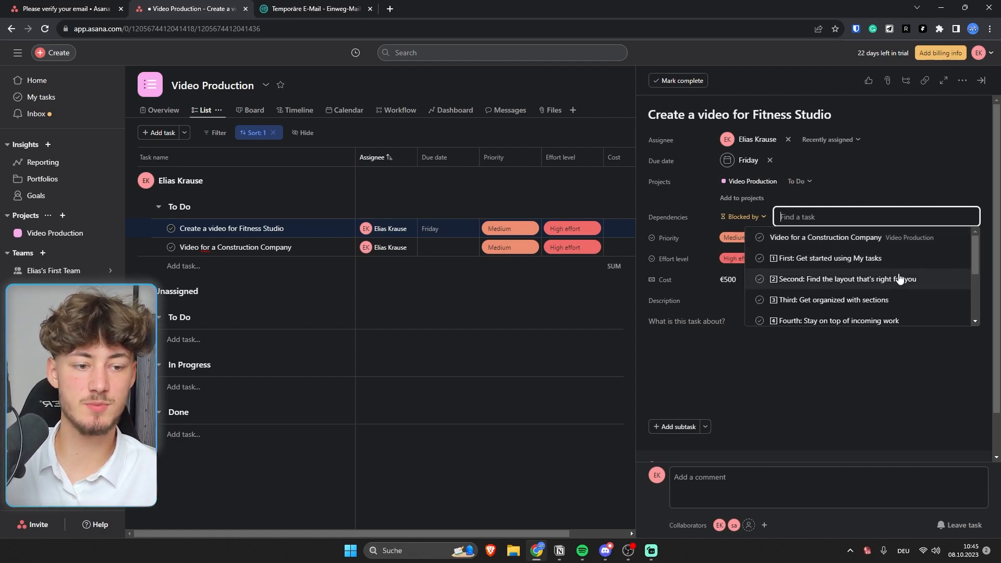
{"action": "scroll", "coordinate": [830, 272], "scroll_direction": "down", "scroll_amount": 3}
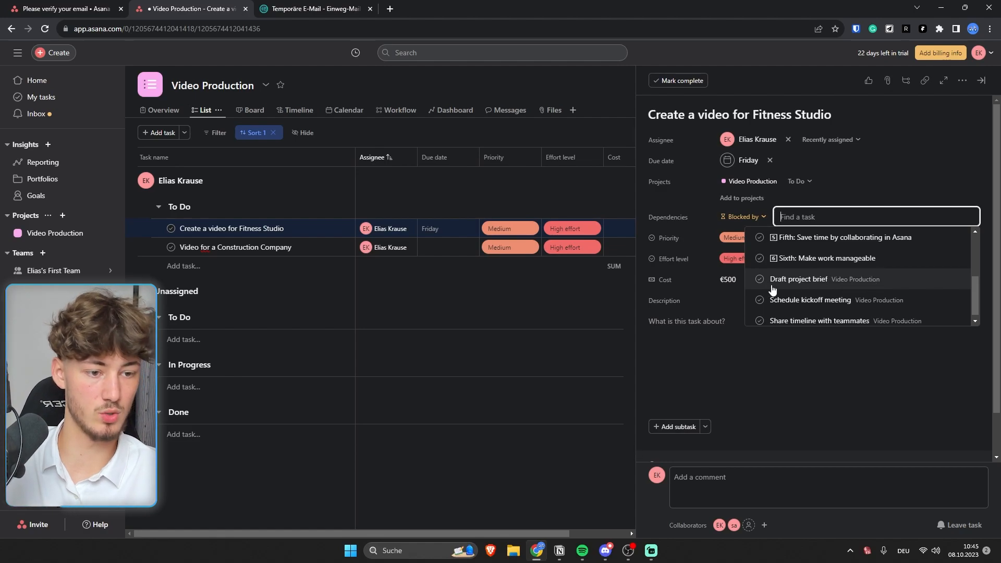
{"action": "scroll", "coordinate": [797, 294], "scroll_direction": "down", "scroll_amount": 1}
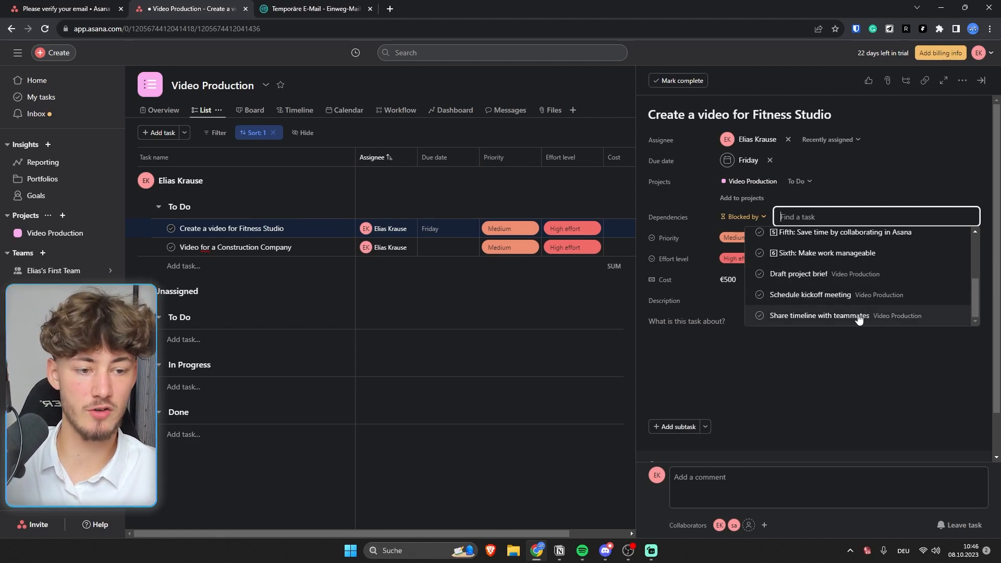
{"action": "left_click", "coordinate": [885, 316]}
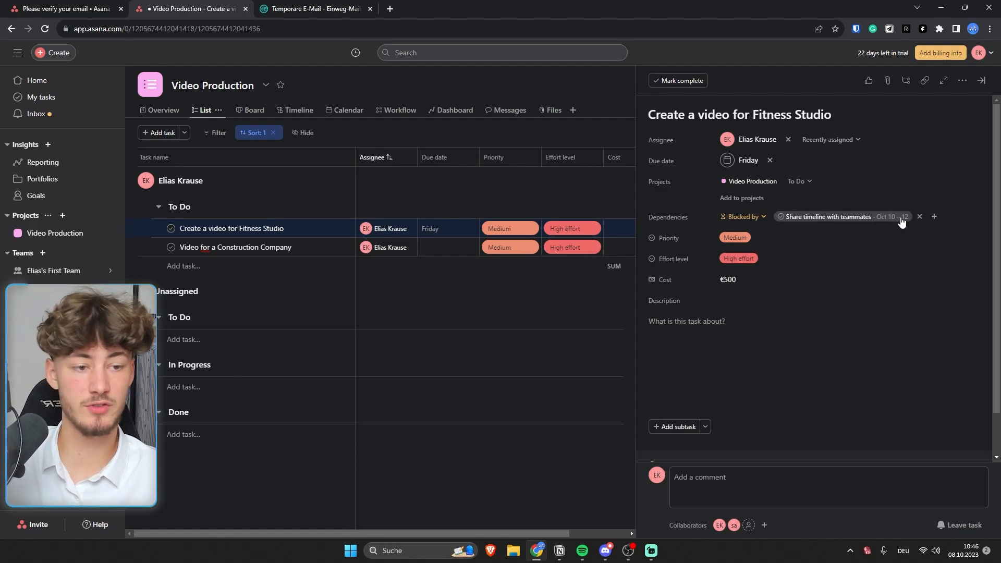
Enter the placeholder text fasdasd as the Fitness Studio task's description.
{"action": "left_click", "coordinate": [756, 315]}
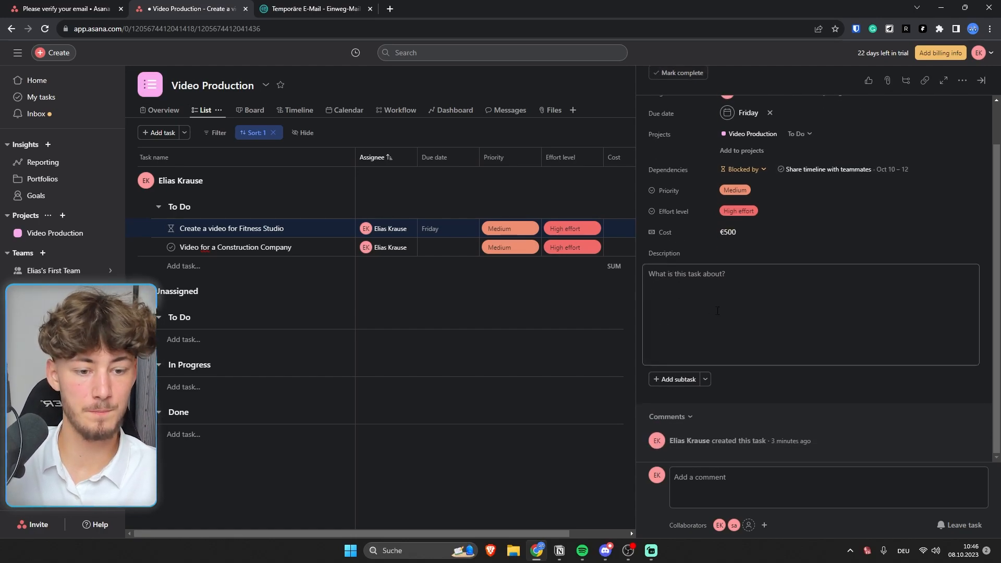
{"action": "type", "text": "fasdasd"}
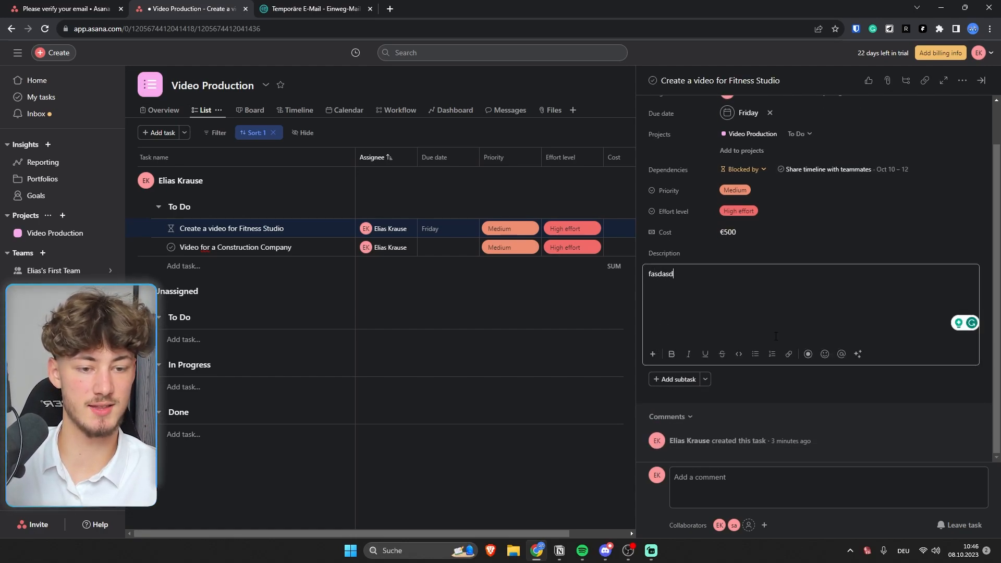
{"action": "key", "text": "ctrl+a"}
Add the subtasks Create a script, Create a storyboard and Film the video to the Fitness Studio task.
{"action": "left_click", "coordinate": [701, 386]}
{"action": "left_click", "coordinate": [697, 379]}
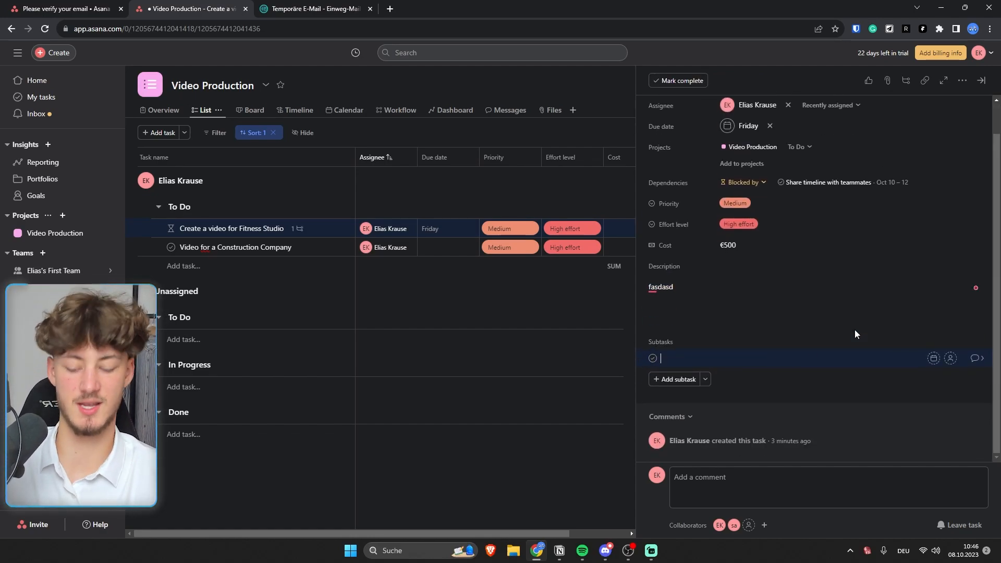
{"action": "type", "text": "Create a script"}
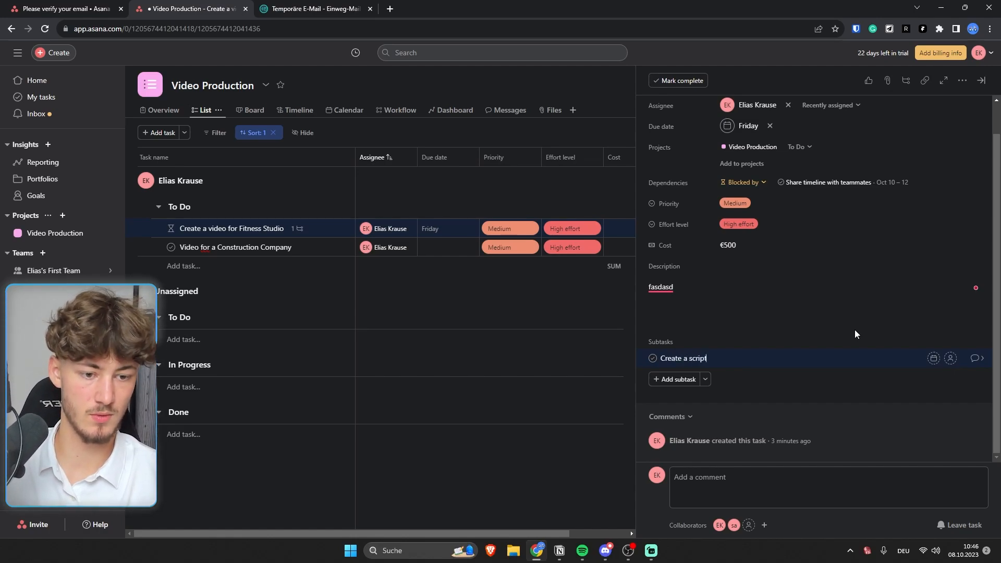
{"action": "key", "text": "Return"}
{"action": "type", "text": "Crea"}
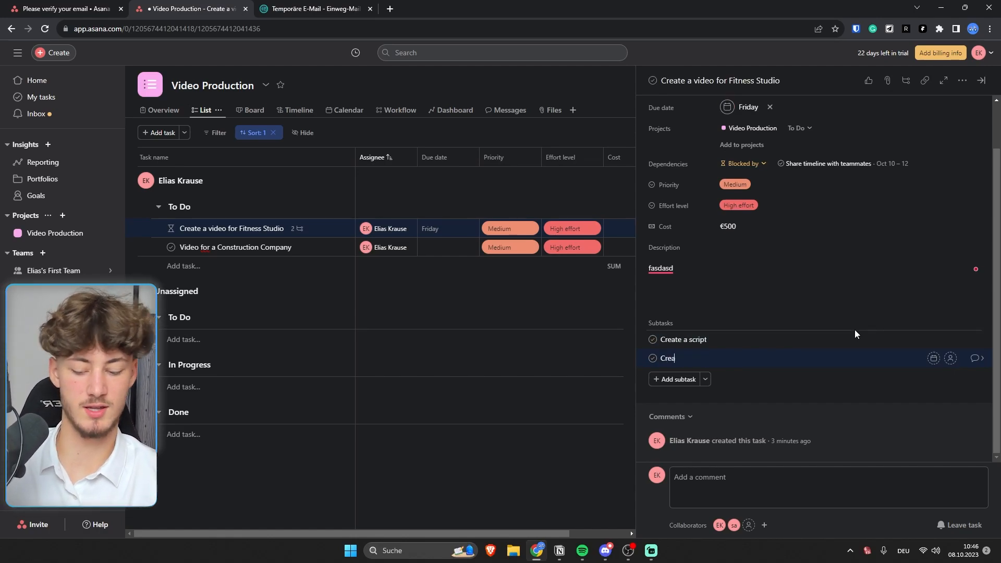
{"action": "type", "text": "te a storyboard"}
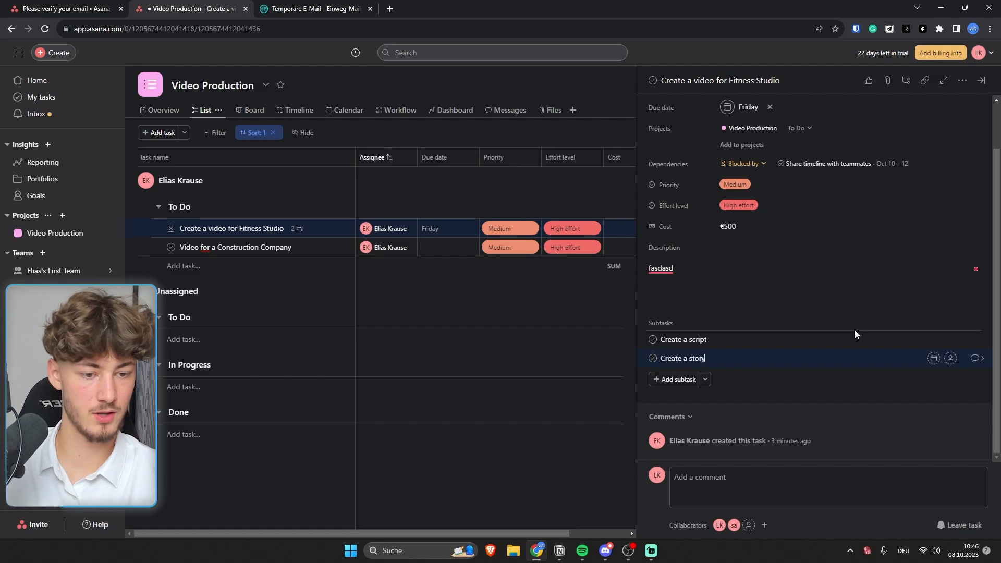
{"action": "key", "text": "Return"}
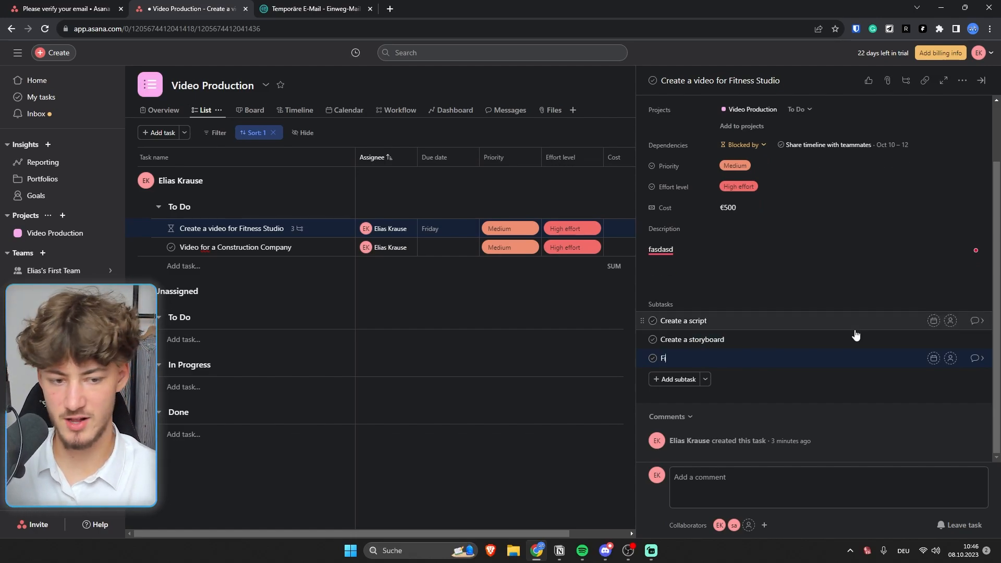
{"action": "key", "text": "Return"}
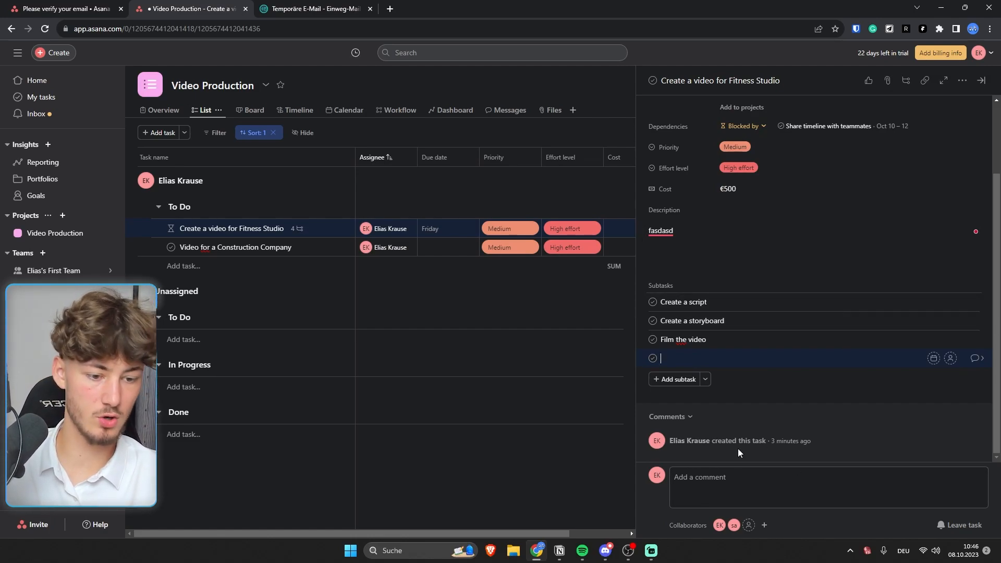
{"action": "key", "text": "BackSpace"}
Look over the Fitness Studio task's comment field, its details and the additional task actions.
{"action": "left_click", "coordinate": [727, 489]}
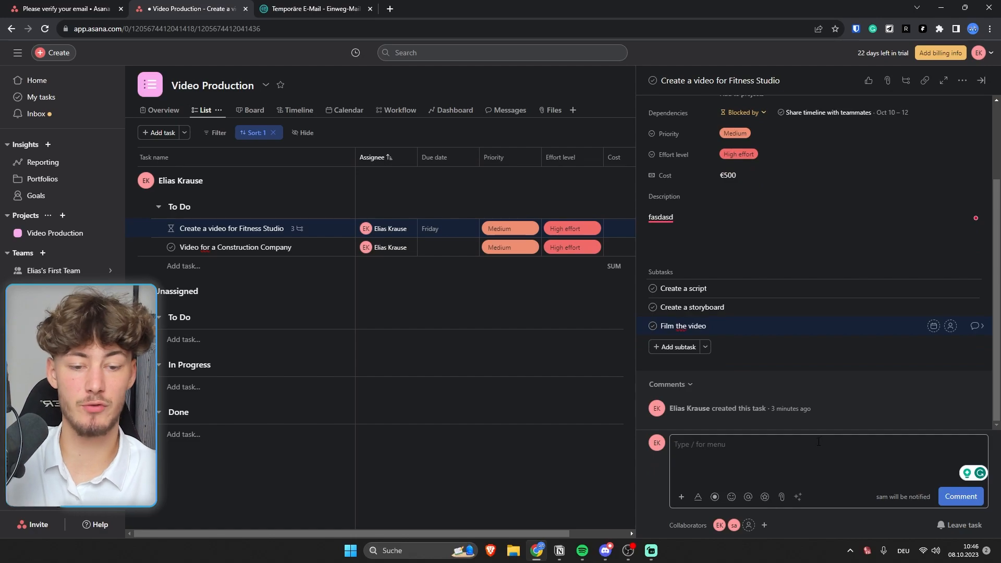
{"action": "scroll", "coordinate": [903, 220], "scroll_direction": "up", "scroll_amount": 3}
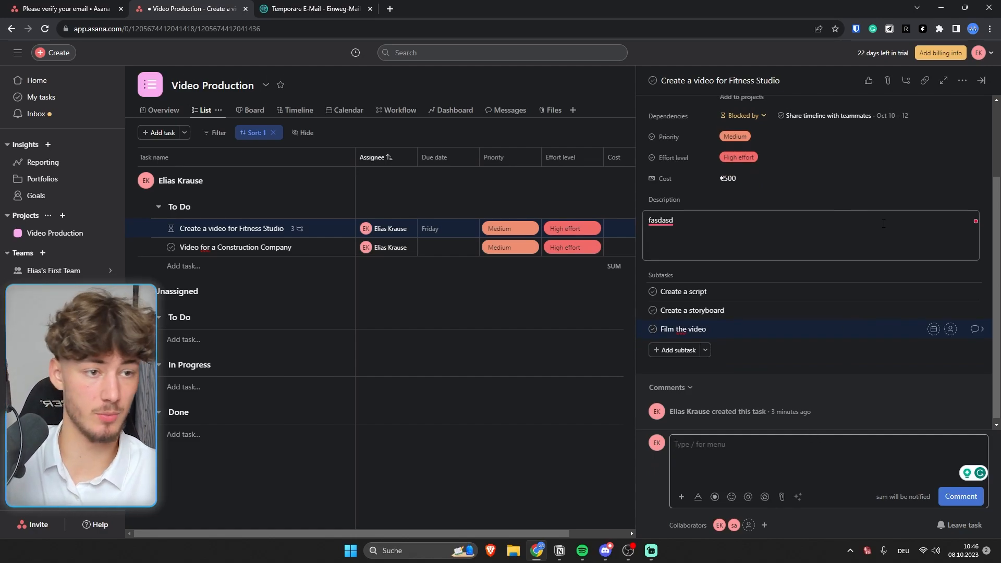
{"action": "left_click", "coordinate": [962, 80]}
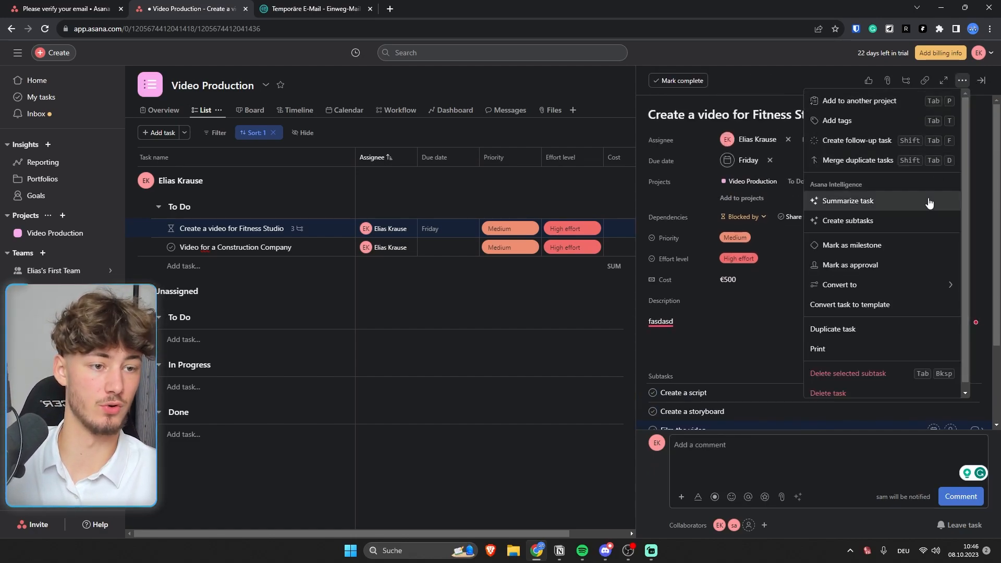
{"action": "left_click", "coordinate": [686, 186]}
{"action": "scroll", "coordinate": [782, 195], "scroll_direction": "down", "scroll_amount": 1}
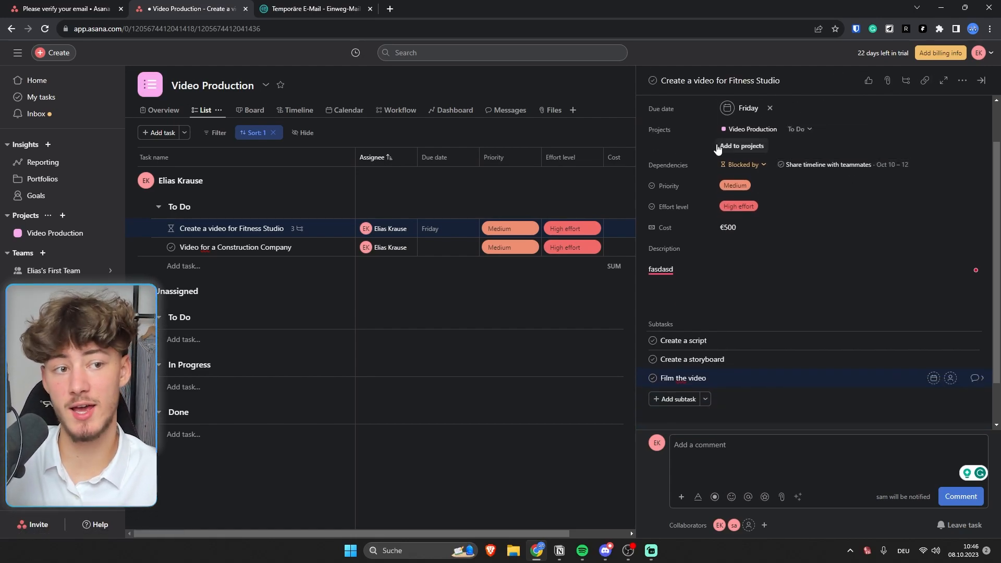
{"action": "left_click", "coordinate": [962, 81]}
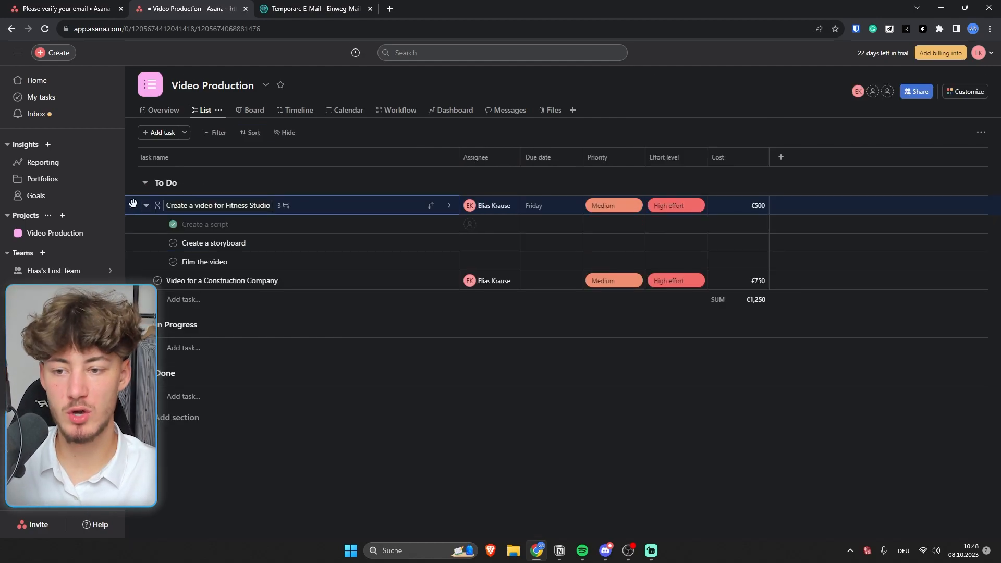
Move the Fitness Studio task into the In Progress section and show the project as a board.
{"action": "left_click_drag", "start_coordinate": [172, 205], "coordinate": [186, 327]}
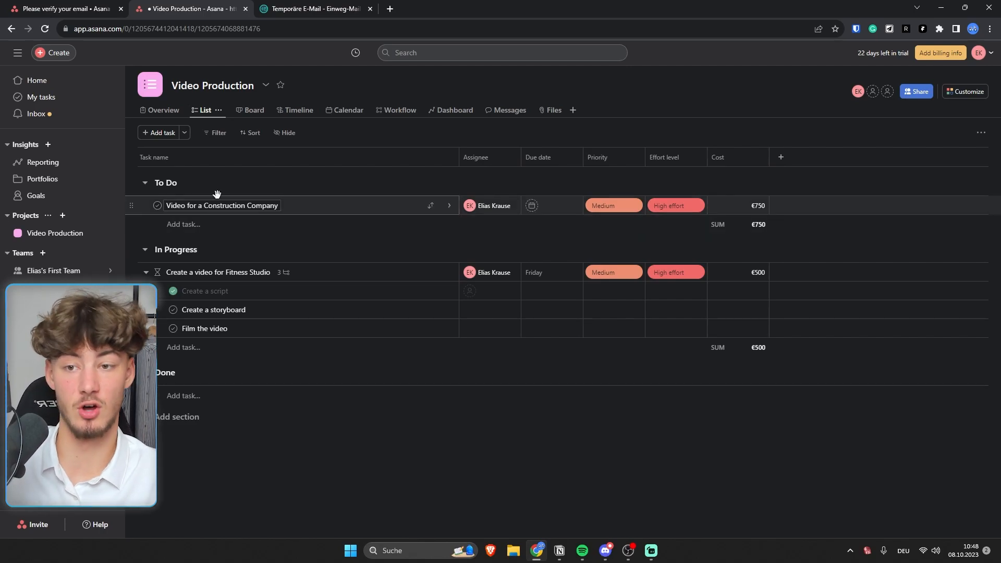
{"action": "left_click", "coordinate": [253, 112]}
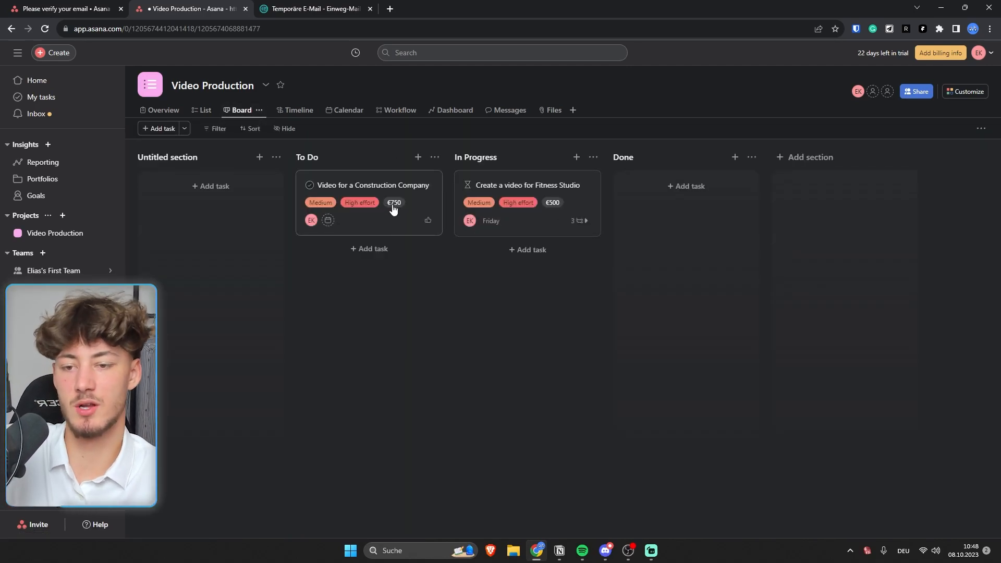
Move the Fitness Studio card to Done, check its section in the list, and return it to In Progress on the board.
{"action": "left_click_drag", "start_coordinate": [532, 215], "coordinate": [686, 236]}
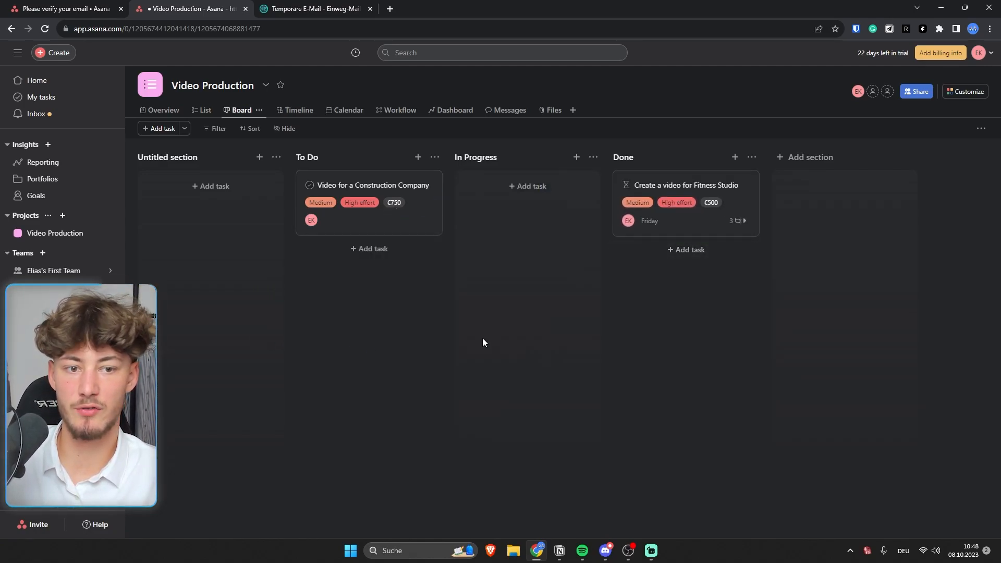
{"action": "left_click", "coordinate": [203, 110]}
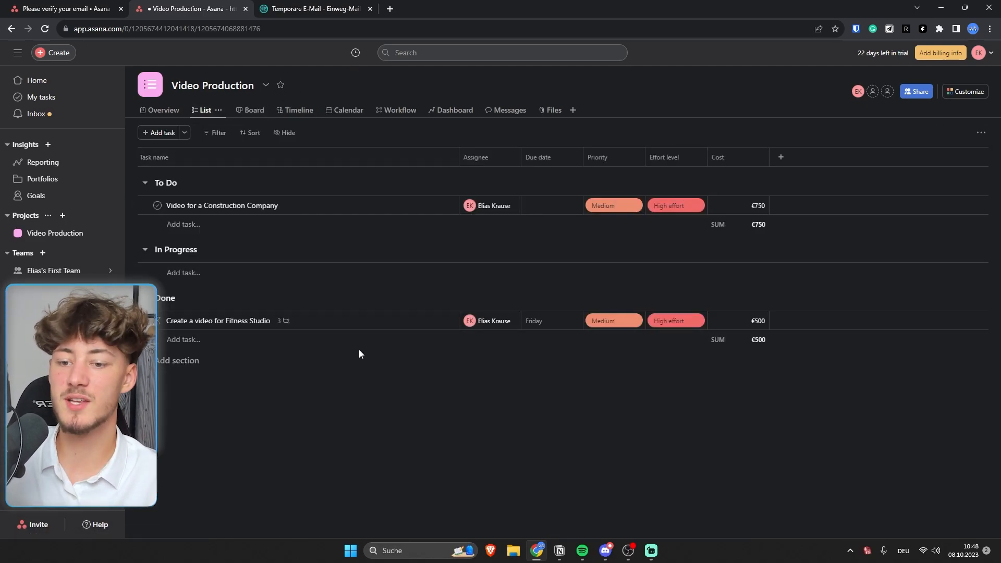
{"action": "left_click", "coordinate": [254, 110]}
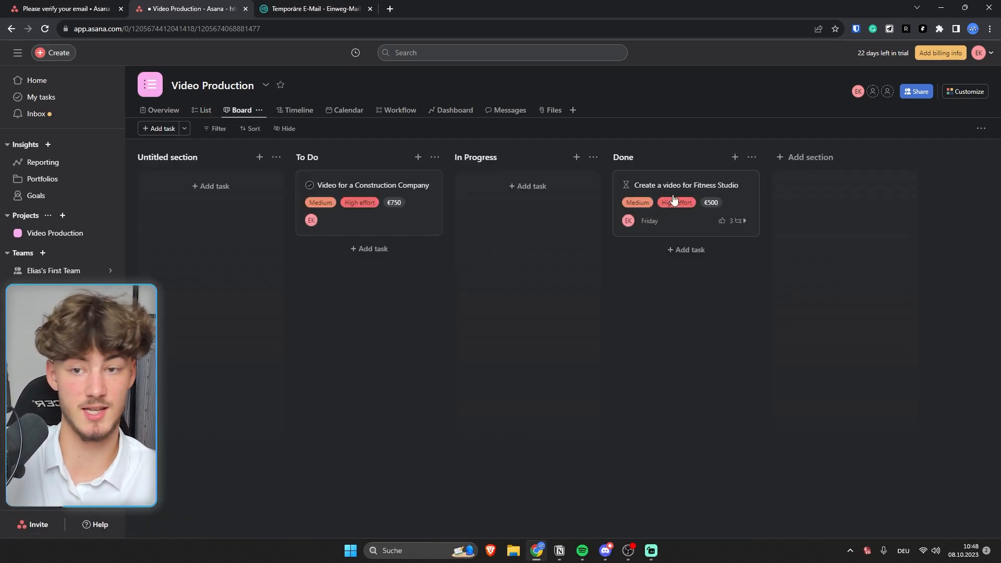
{"action": "left_click_drag", "start_coordinate": [714, 235], "coordinate": [542, 230]}
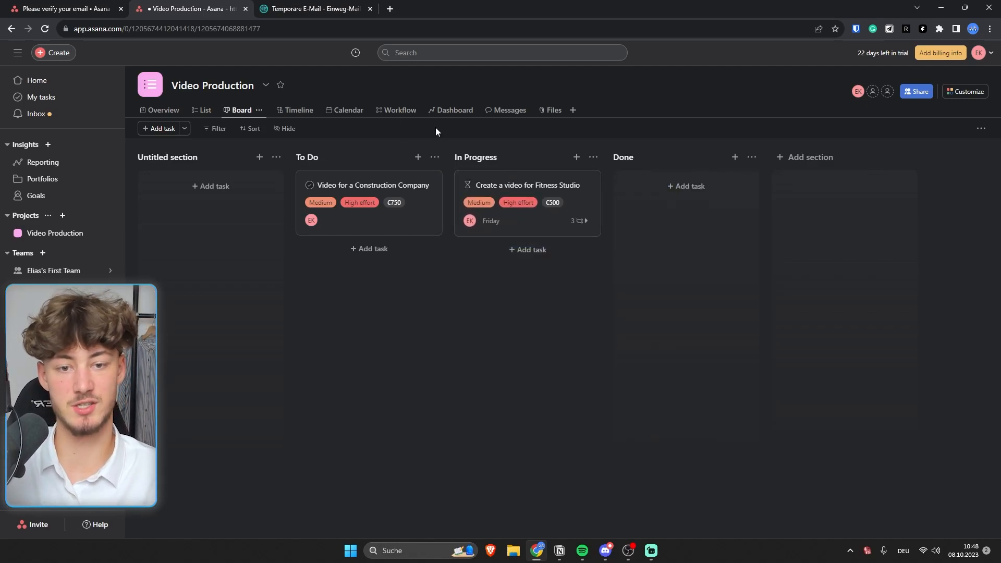
Extend the Fitness Studio task on the timeline to run from October 8 to 13 and check its dates in the list.
{"action": "left_click", "coordinate": [290, 110]}
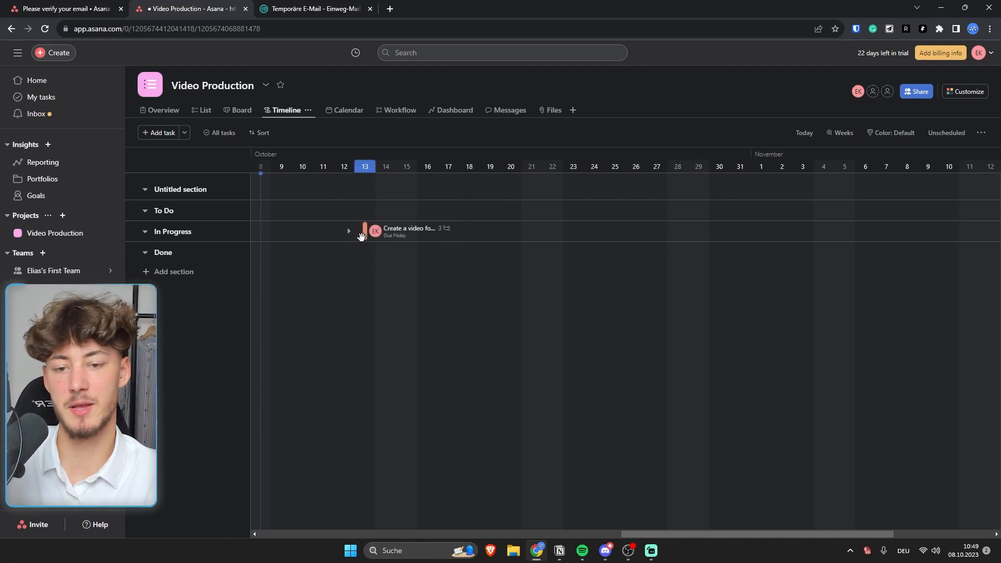
{"action": "mouse_move", "coordinate": [359, 233]}
{"action": "left_mouse_down"}
{"action": "mouse_move", "coordinate": [262, 236]}
{"action": "mouse_move", "coordinate": [370, 238]}
{"action": "mouse_move", "coordinate": [345, 237]}
{"action": "left_mouse_up"}
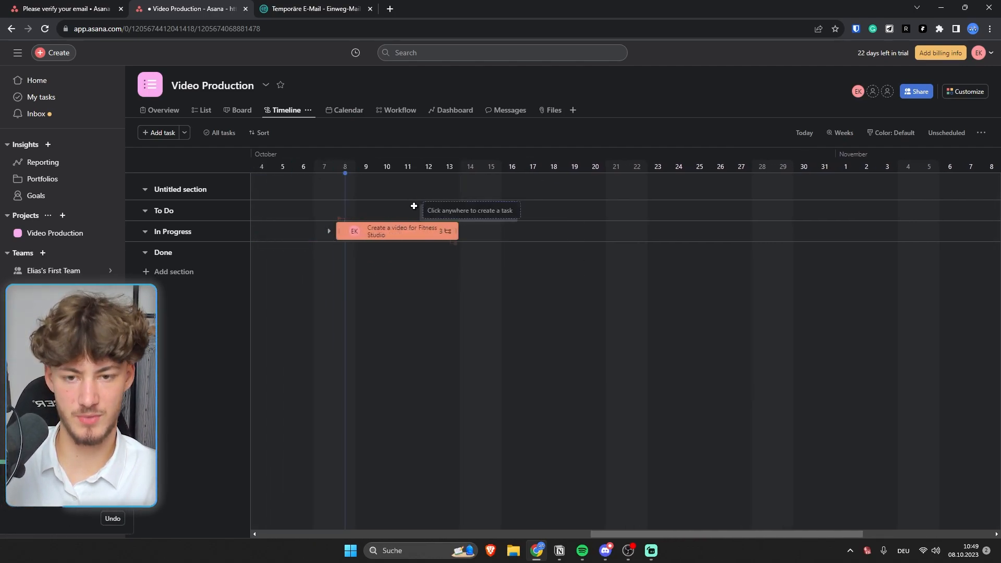
{"action": "left_click", "coordinate": [161, 110]}
{"action": "left_click", "coordinate": [205, 110]}
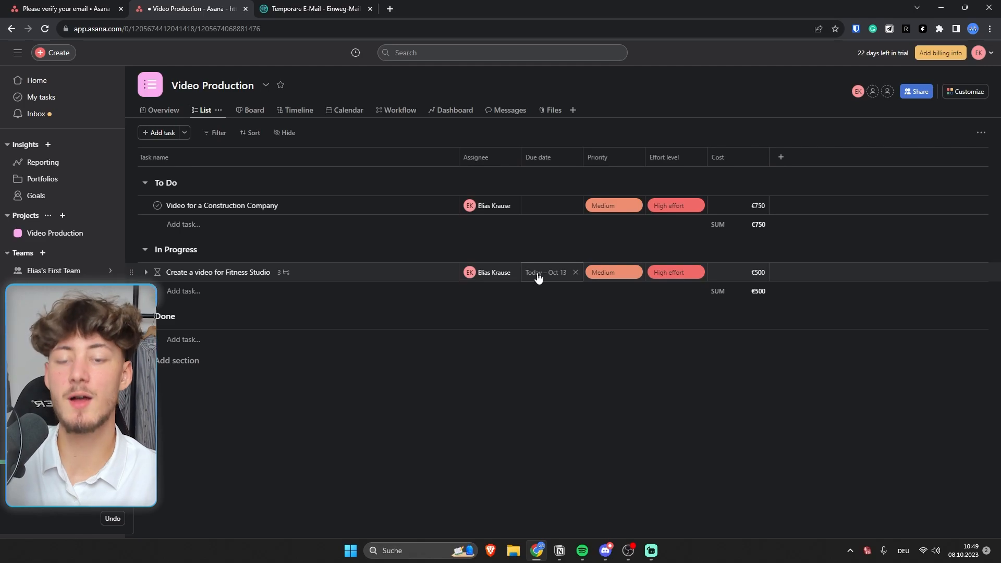
Show the project as a board and as a calendar, and look over the October 2023 schedule.
{"action": "left_click", "coordinate": [259, 109]}
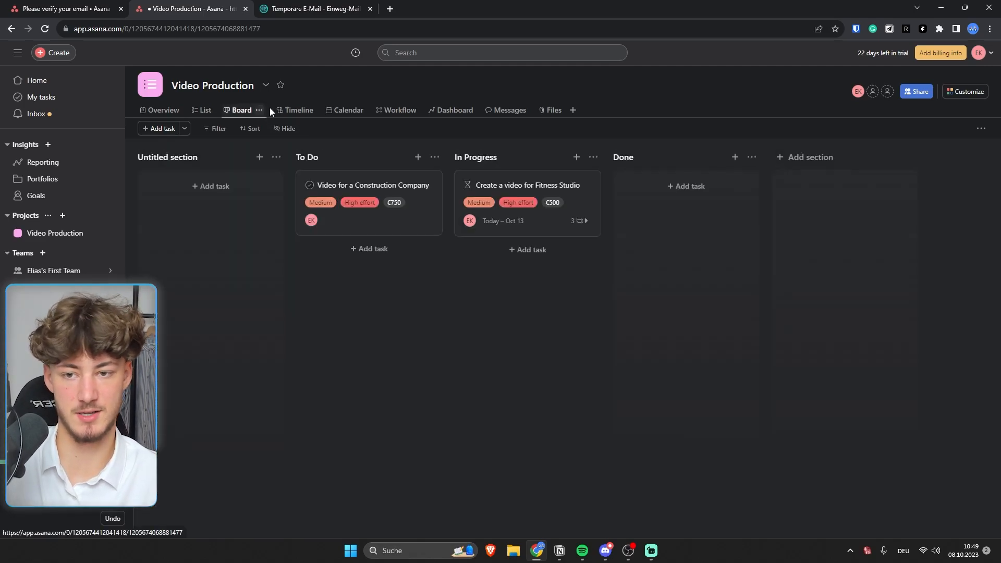
{"action": "left_click", "coordinate": [350, 113]}
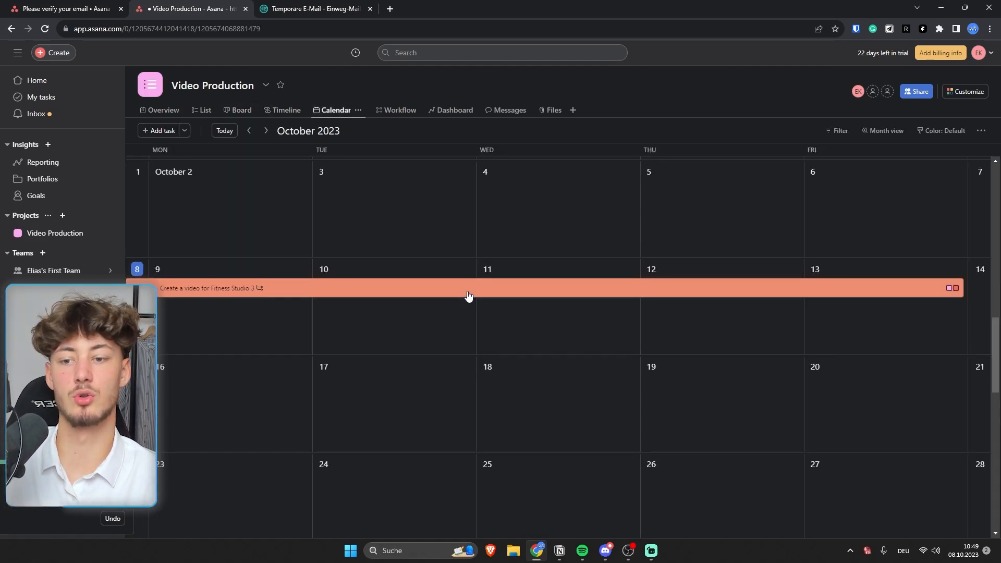
{"action": "scroll", "coordinate": [516, 276], "scroll_direction": "down", "scroll_amount": 3}
{"action": "scroll", "coordinate": [516, 286], "scroll_direction": "up", "scroll_amount": 5}
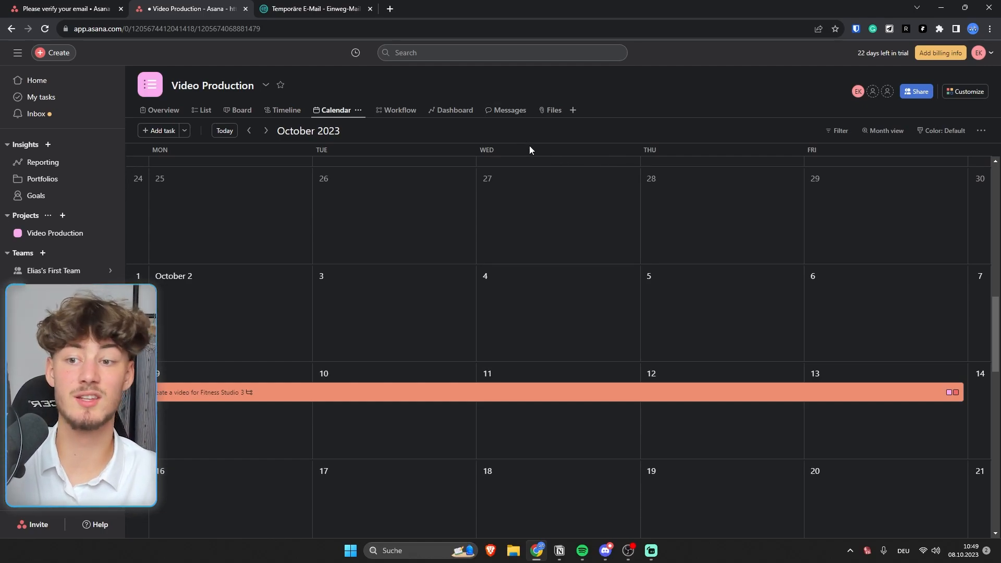
Show the project's workflow and look over its customization options for fields and rules.
{"action": "left_click", "coordinate": [391, 112]}
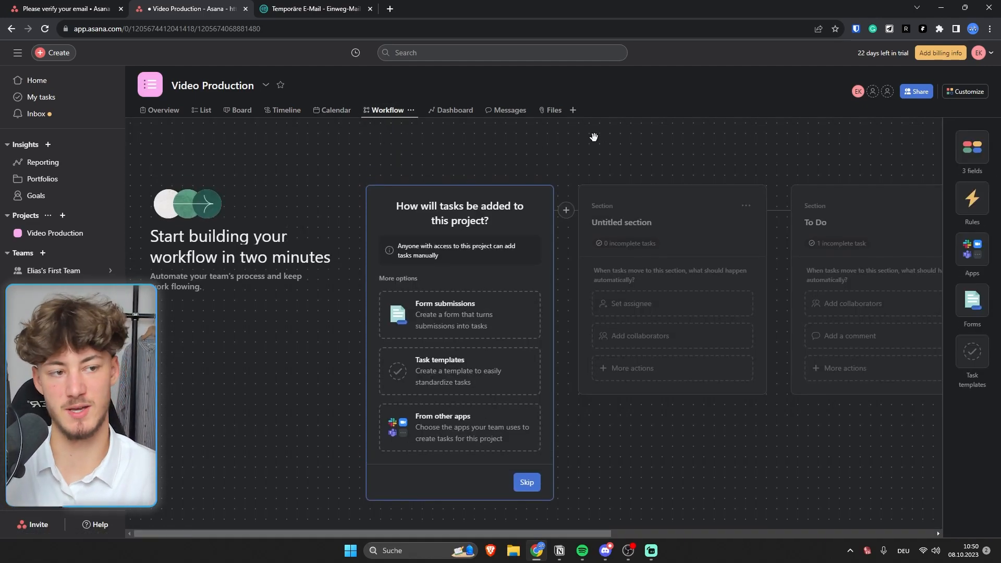
{"action": "left_click", "coordinate": [968, 154]}
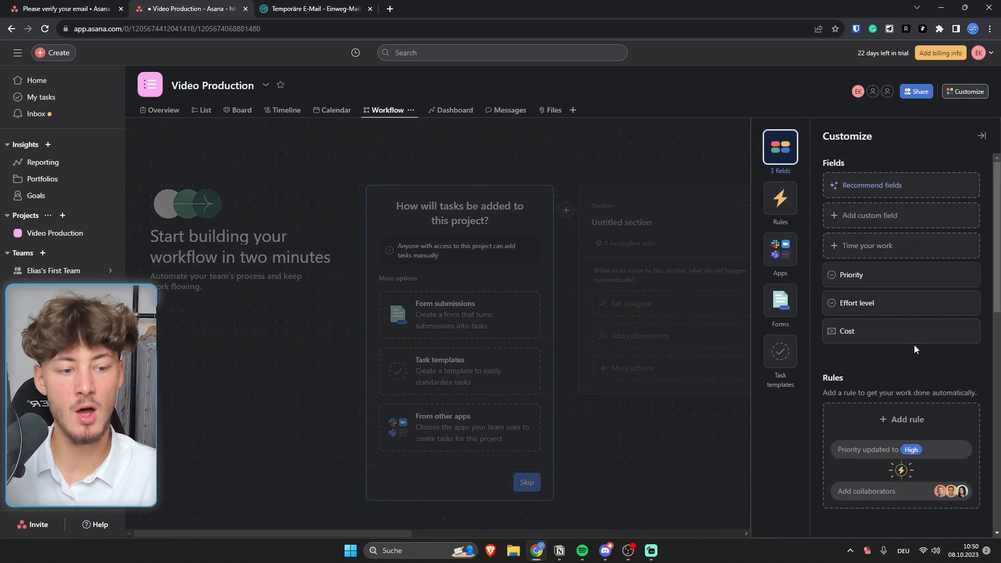
{"action": "scroll", "coordinate": [872, 290], "scroll_direction": "down", "scroll_amount": 3}
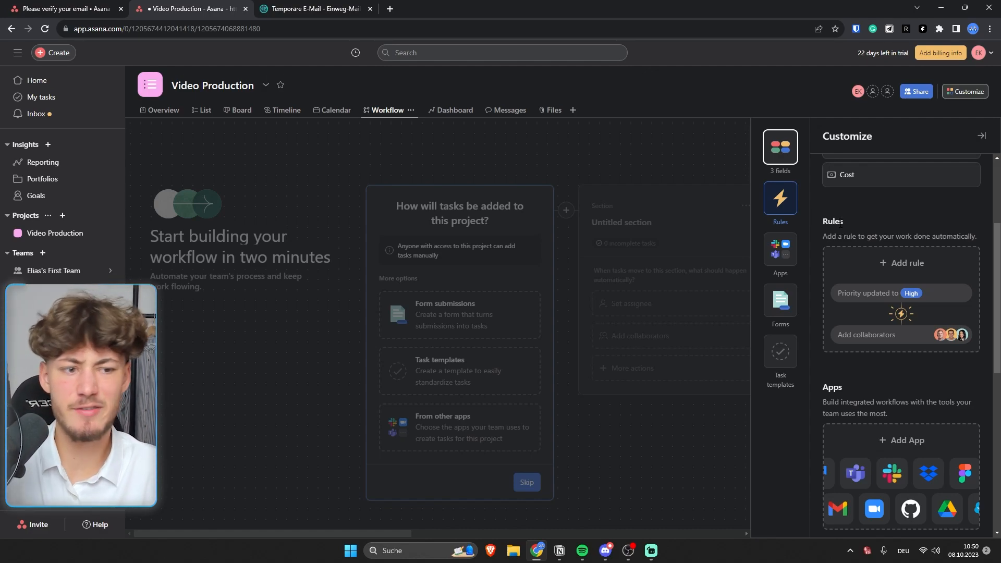
Start adding a rule and look through the recommended and routing rule presets.
{"action": "left_click", "coordinate": [876, 259]}
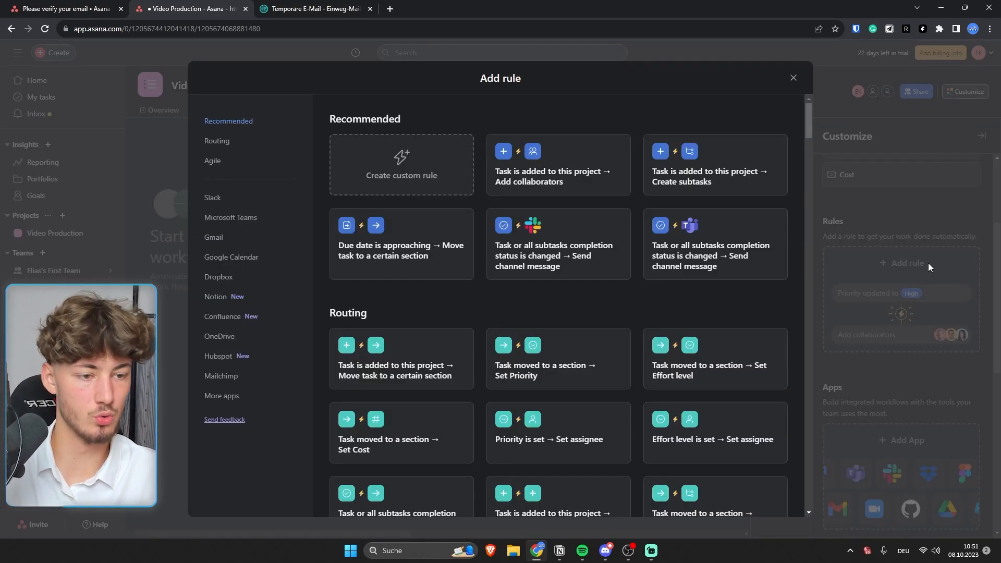
{"action": "scroll", "coordinate": [567, 368], "scroll_direction": "down", "scroll_amount": 1}
{"action": "scroll", "coordinate": [567, 368], "scroll_direction": "down", "scroll_amount": 20}
{"action": "scroll", "coordinate": [654, 396], "scroll_direction": "up", "scroll_amount": 20}
{"action": "scroll", "coordinate": [598, 257], "scroll_direction": "down", "scroll_amount": 3}
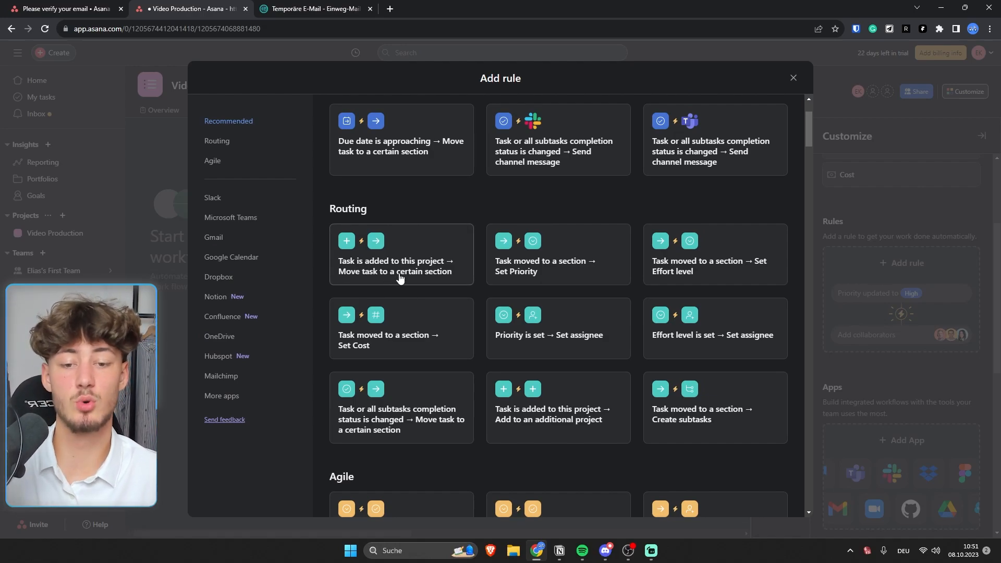
{"action": "scroll", "coordinate": [422, 250], "scroll_direction": "up", "scroll_amount": 2}
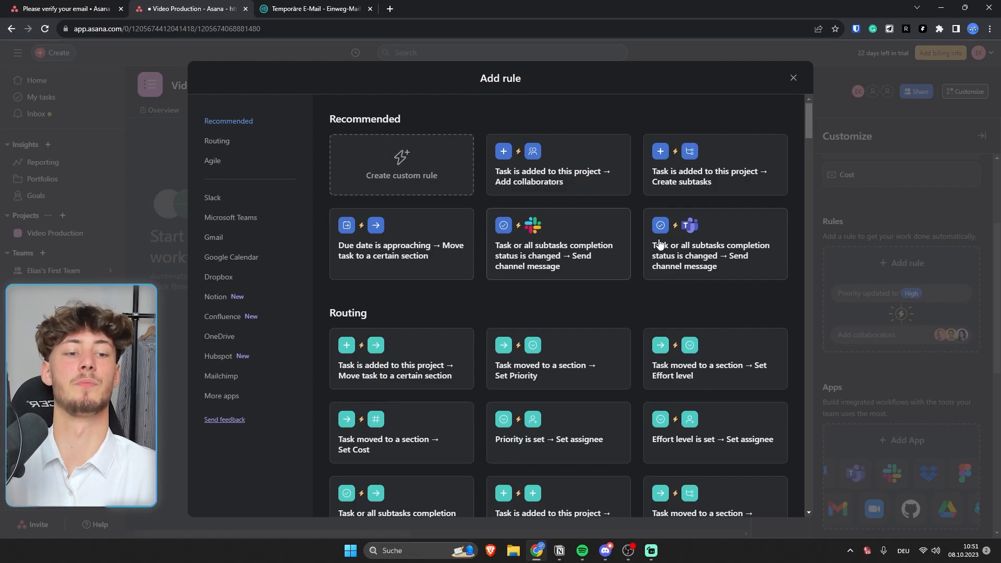
{"action": "left_click_drag", "start_coordinate": [825, 364], "coordinate": [764, 85]}
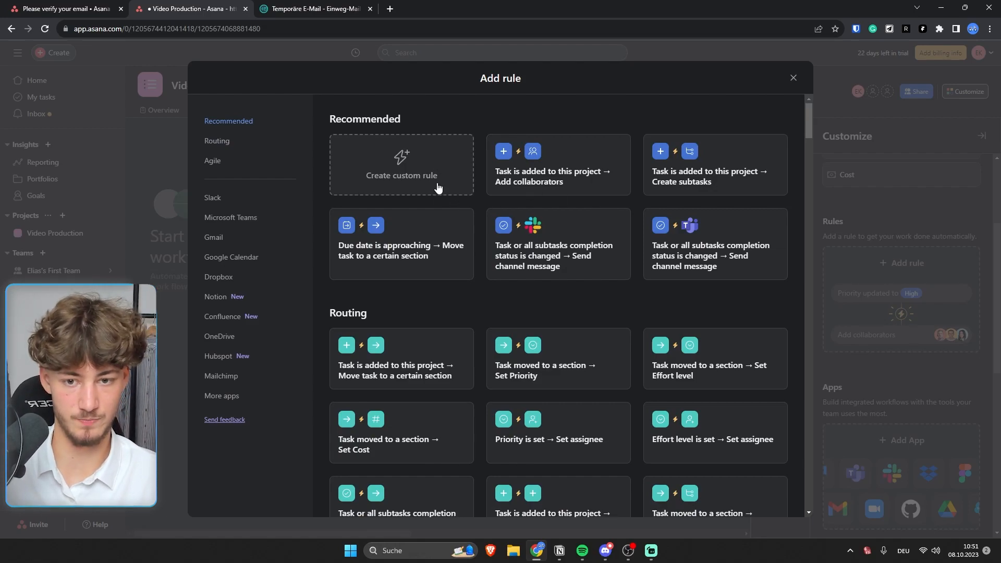
Start a custom rule and name it "Automatically Set Priority".
{"action": "left_click", "coordinate": [415, 177]}
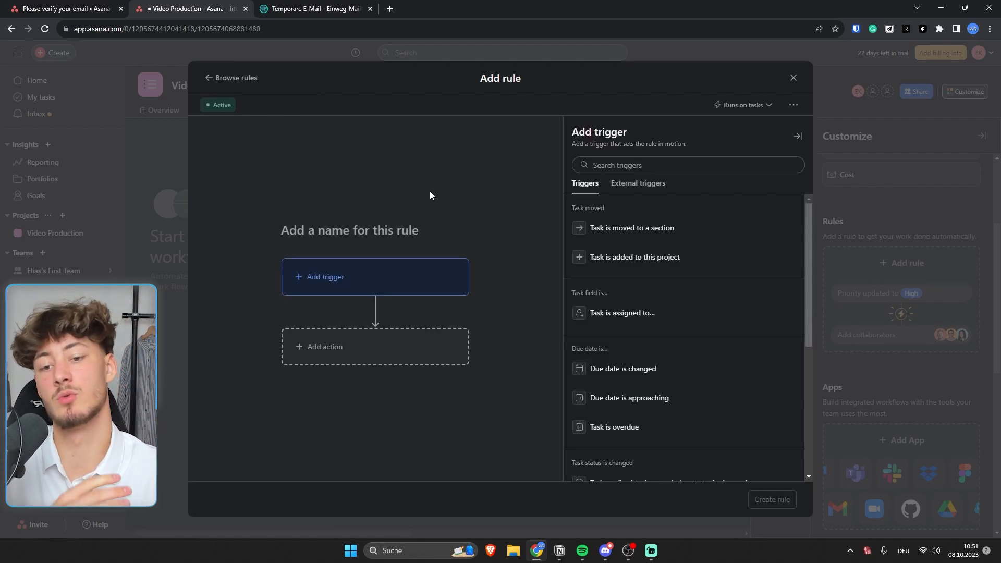
{"action": "left_click", "coordinate": [293, 230]}
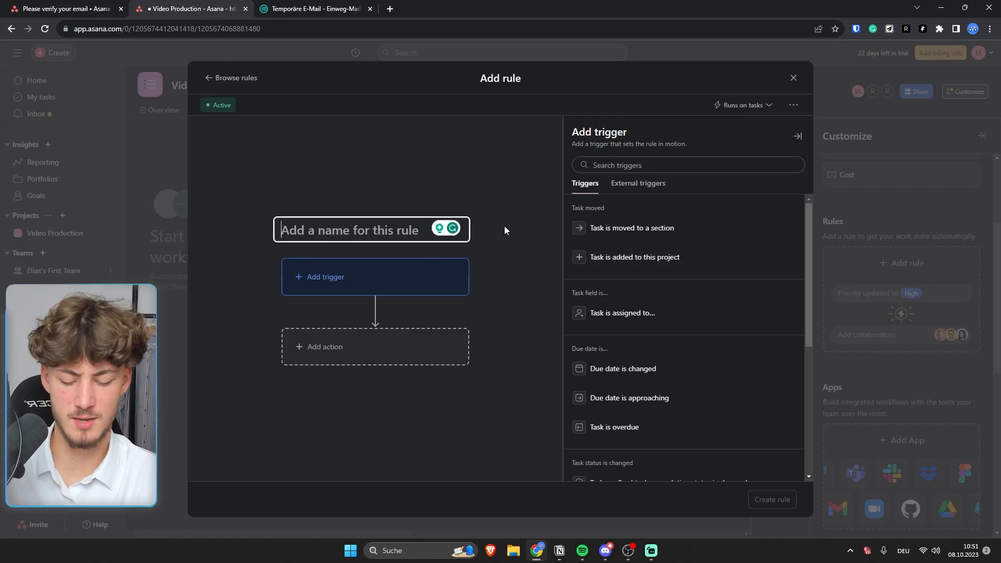
{"action": "type", "text": "Automaticall"}
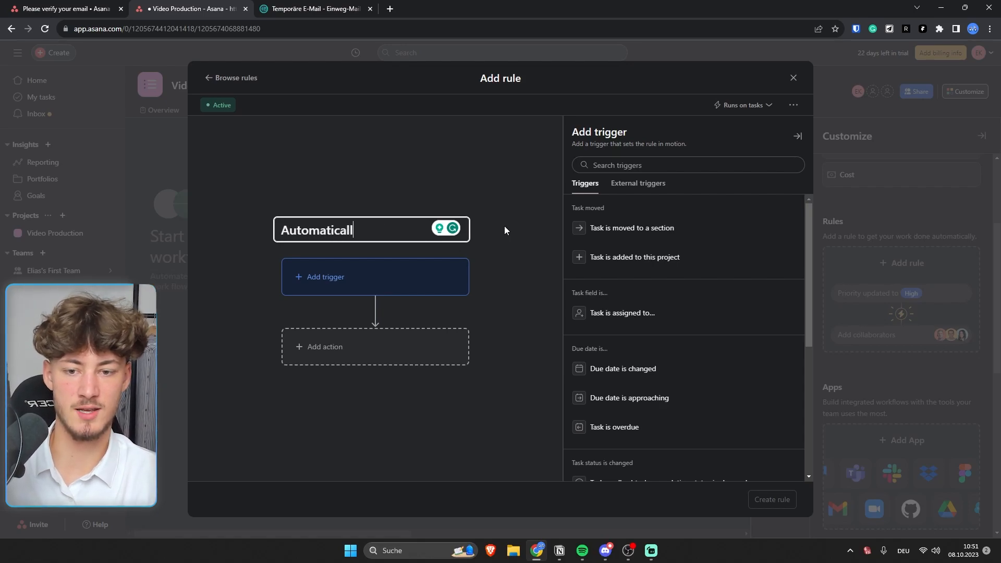
{"action": "type", "text": "y Set Priority"}
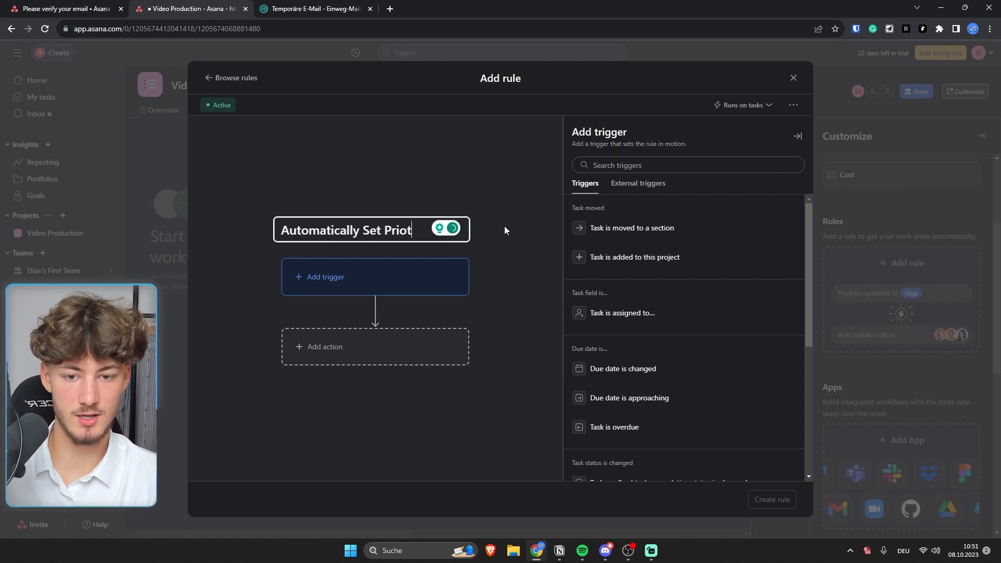
{"action": "left_click", "coordinate": [477, 249]}
Set the rule's trigger to "Task is added to this project" with All tasks as the source.
{"action": "left_click", "coordinate": [342, 293]}
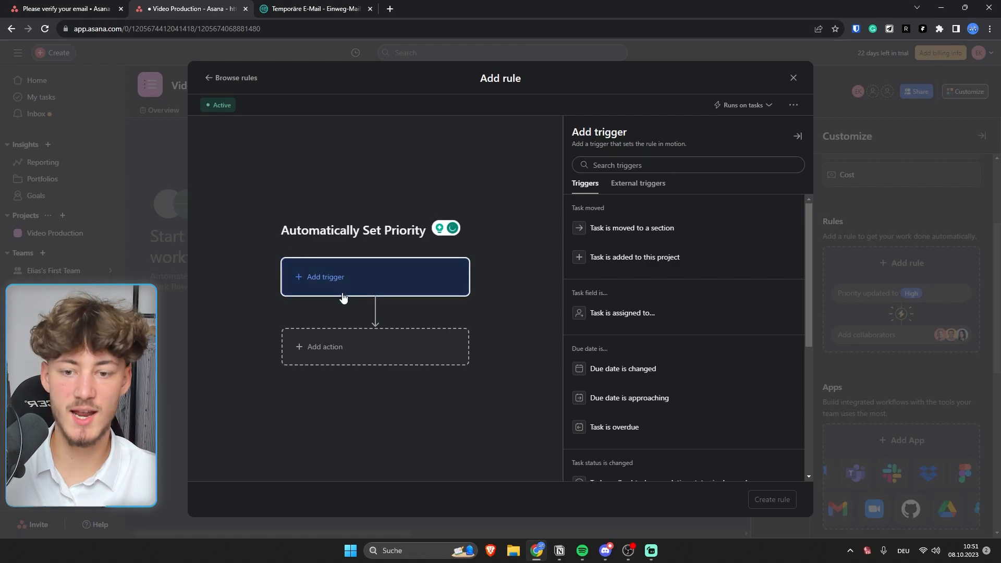
{"action": "left_click", "coordinate": [343, 289]}
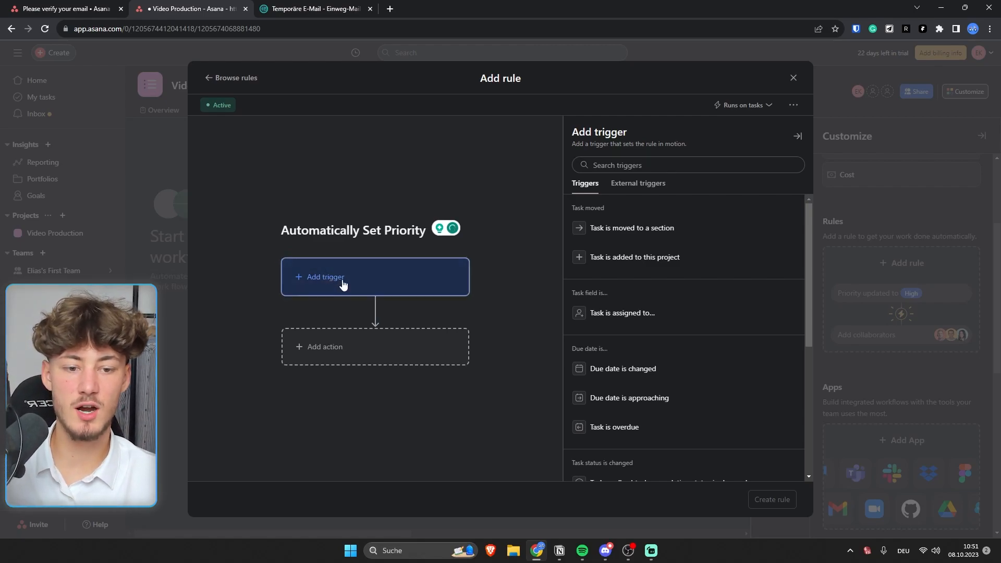
{"action": "scroll", "coordinate": [707, 293], "scroll_direction": "down", "scroll_amount": 2}
{"action": "scroll", "coordinate": [707, 293], "scroll_direction": "up", "scroll_amount": 2}
{"action": "left_click", "coordinate": [667, 166]}
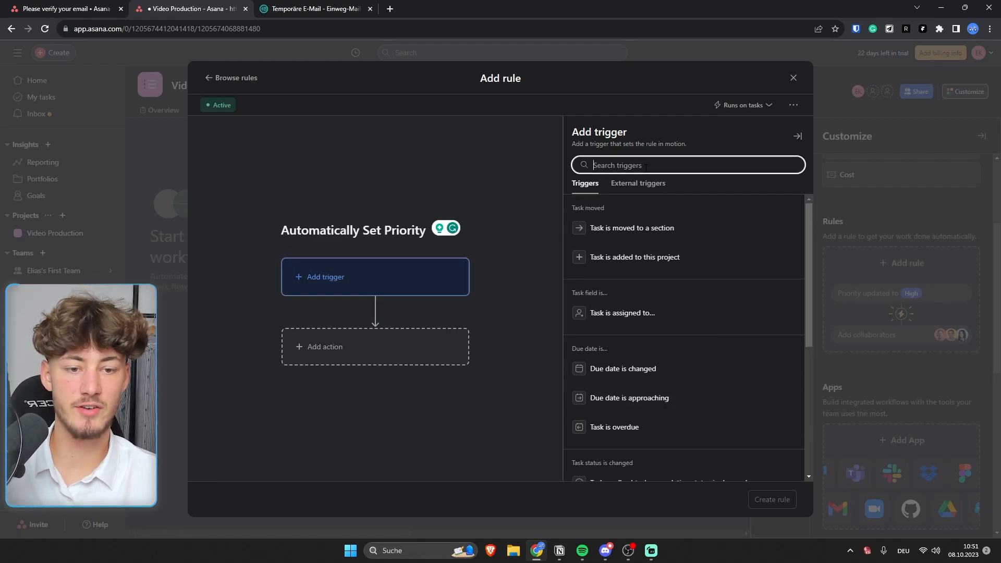
{"action": "left_click", "coordinate": [672, 258]}
{"action": "left_click", "coordinate": [636, 187]}
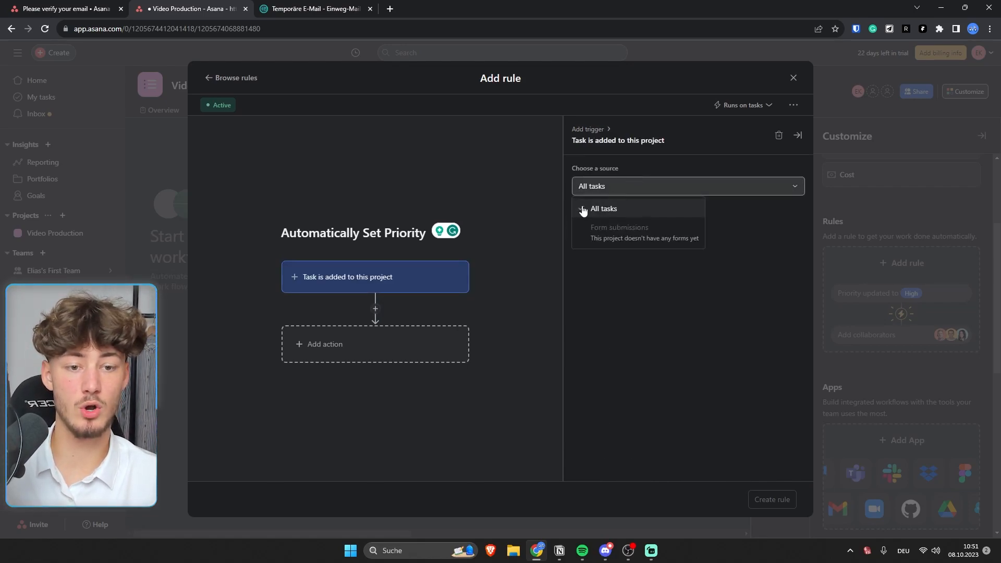
{"action": "left_click", "coordinate": [621, 210]}
Add an action that sets Priority to Medium and create the rule.
{"action": "left_click", "coordinate": [398, 339]}
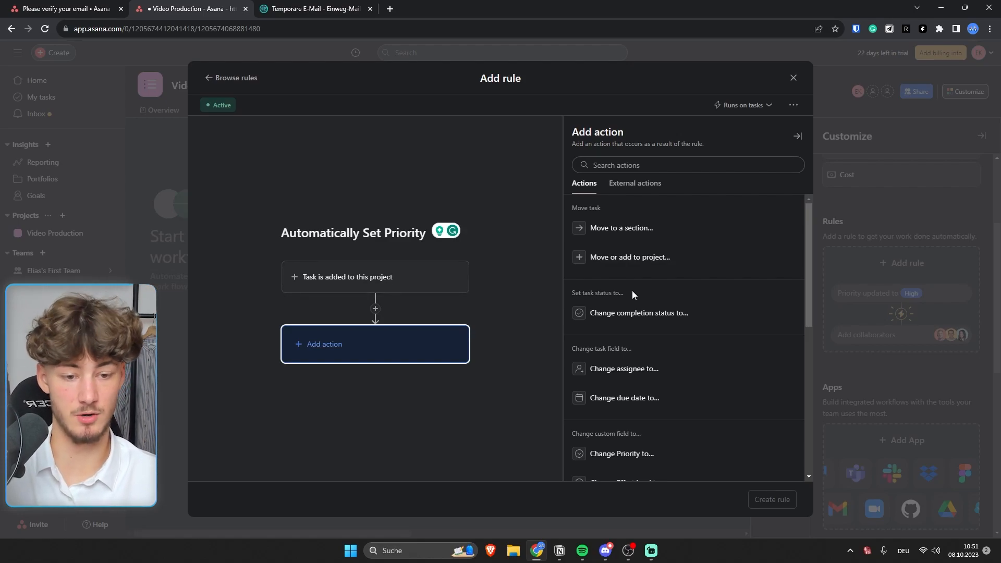
{"action": "scroll", "coordinate": [615, 295], "scroll_direction": "down", "scroll_amount": 4}
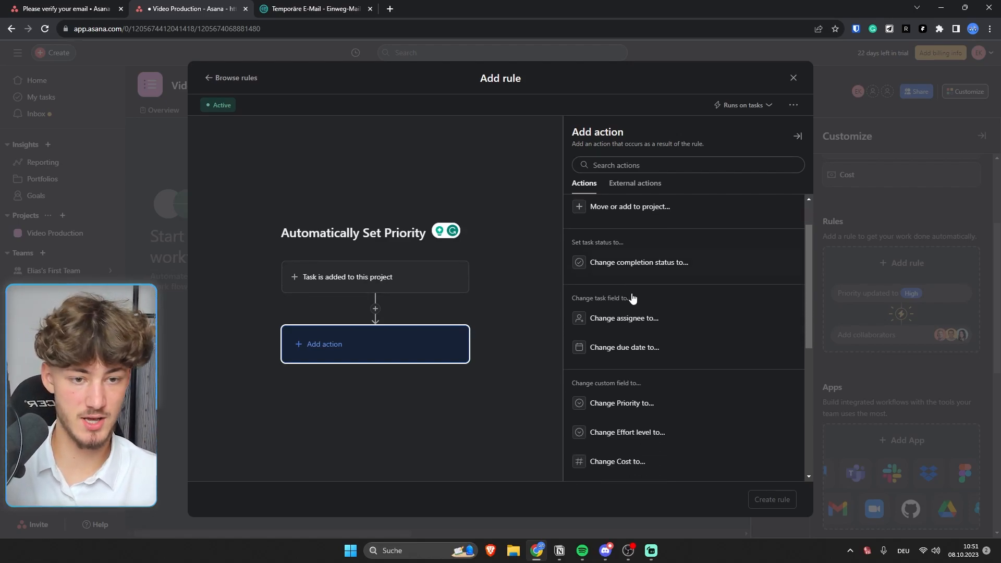
{"action": "scroll", "coordinate": [678, 302], "scroll_direction": "down", "scroll_amount": 1}
{"action": "scroll", "coordinate": [652, 276], "scroll_direction": "up", "scroll_amount": 1}
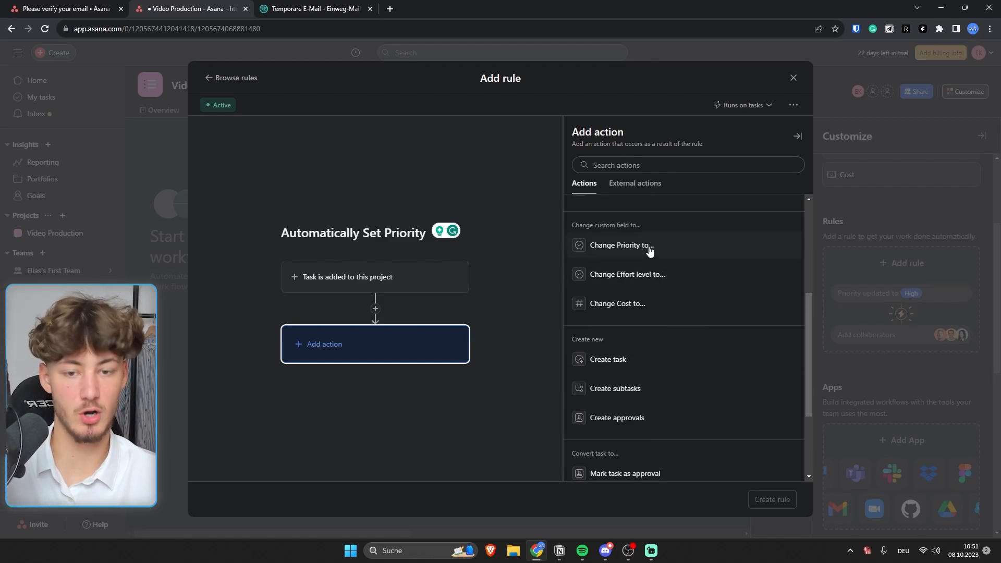
{"action": "left_click", "coordinate": [647, 246]}
{"action": "left_click", "coordinate": [640, 234]}
{"action": "left_click", "coordinate": [600, 268]}
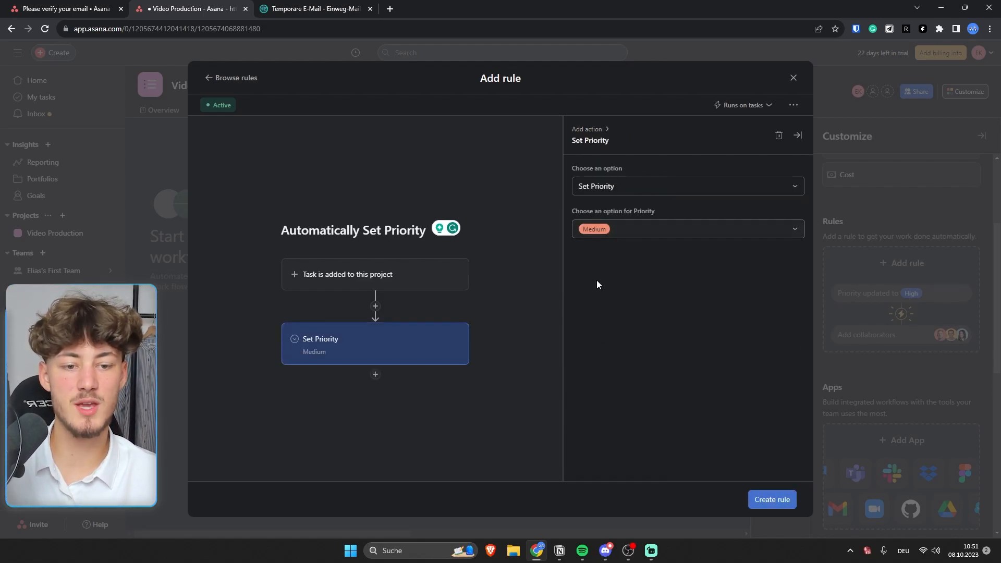
{"action": "left_click", "coordinate": [769, 500]}
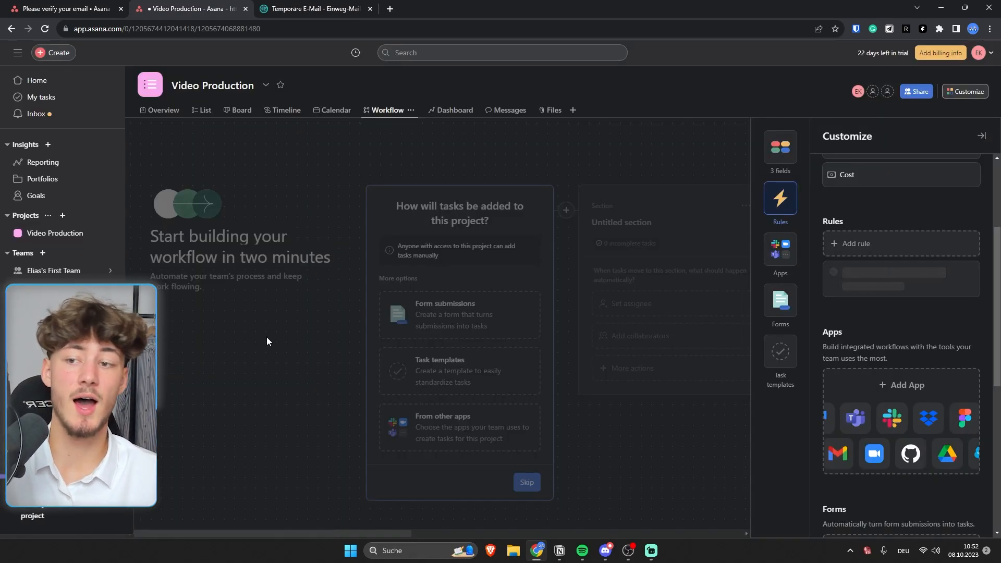
Add a task named "Video production xyz" to the To Do section in the project's list.
{"action": "left_click", "coordinate": [74, 235]}
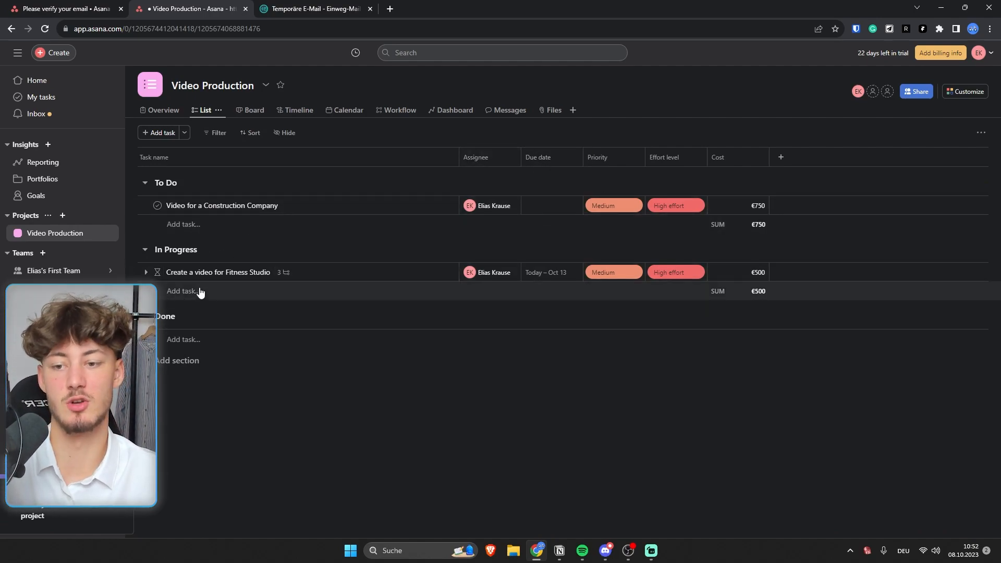
{"action": "left_click", "coordinate": [186, 225]}
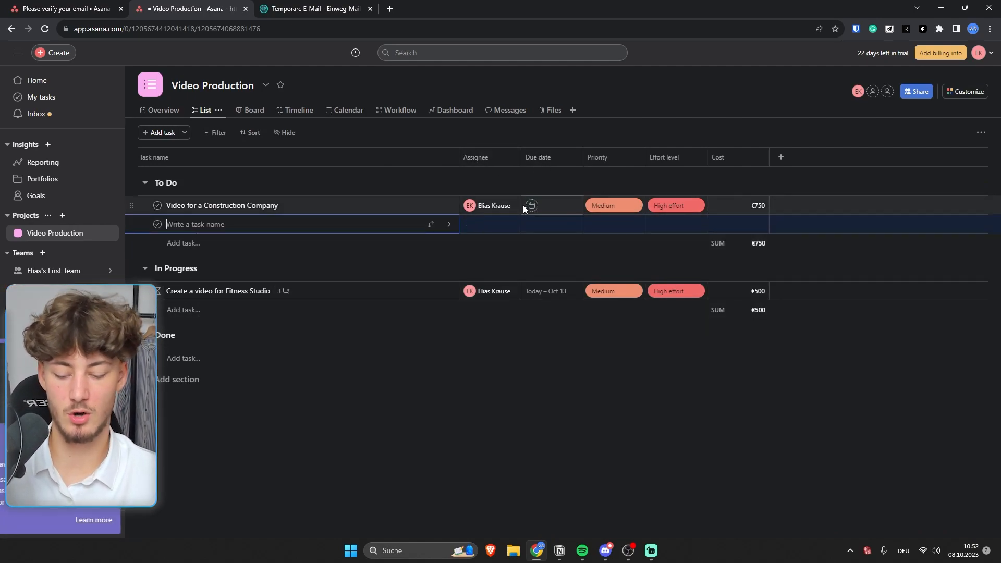
{"action": "type", "text": "Video produc"}
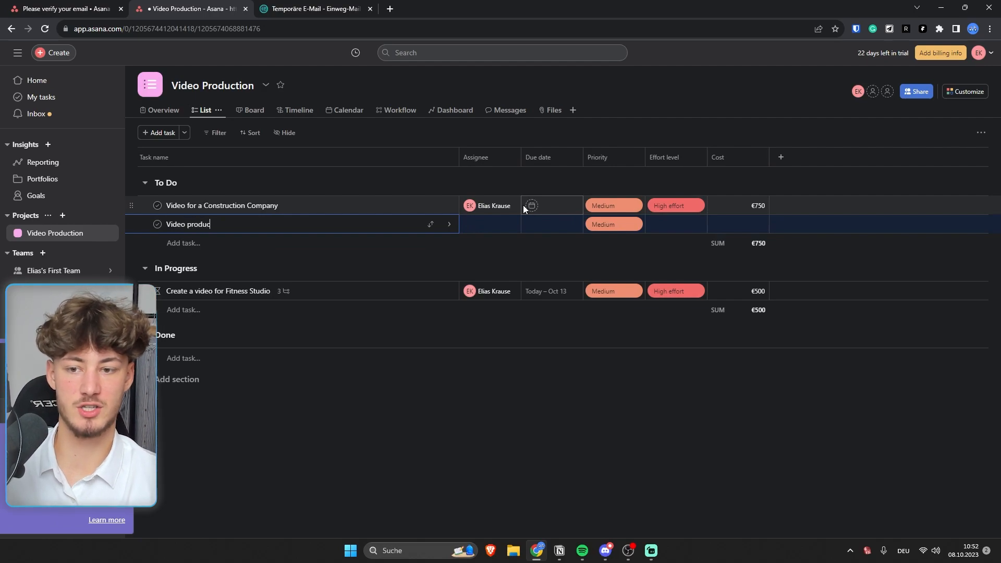
{"action": "type", "text": "tion xyz"}
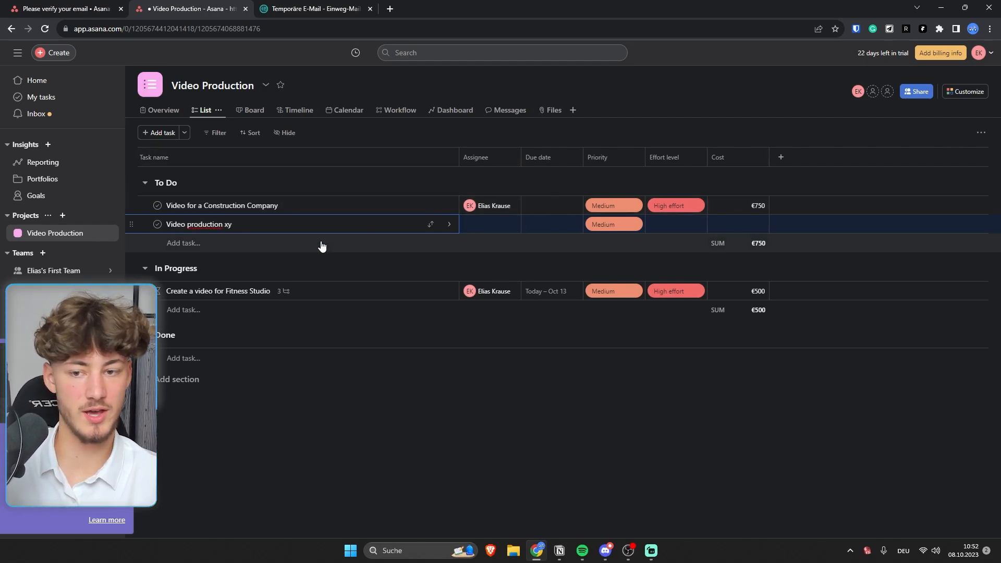
{"action": "left_click", "coordinate": [711, 437]}
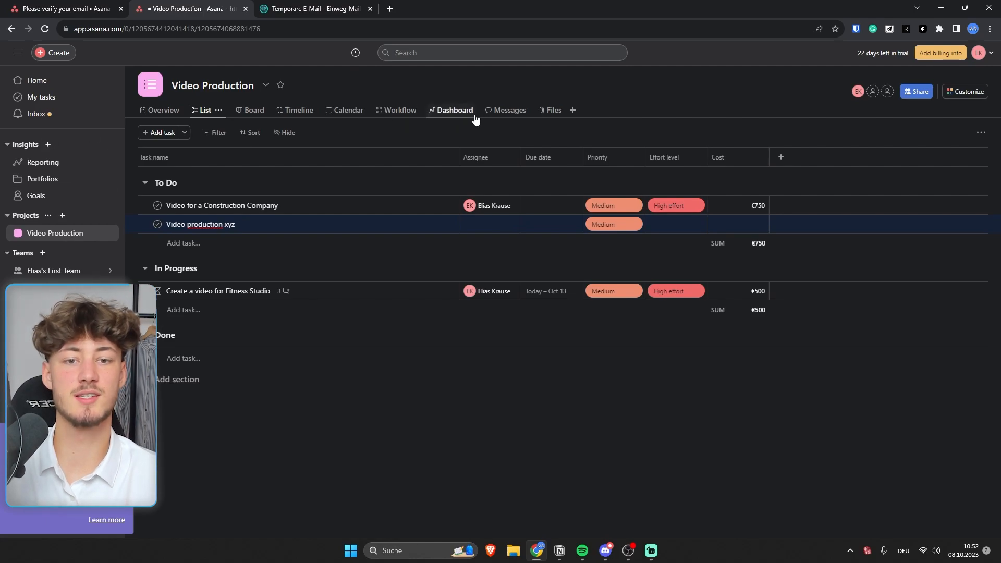
Return to the workflow customization, look through the catalogue of apps that can be added, and close it.
{"action": "left_click", "coordinate": [396, 111]}
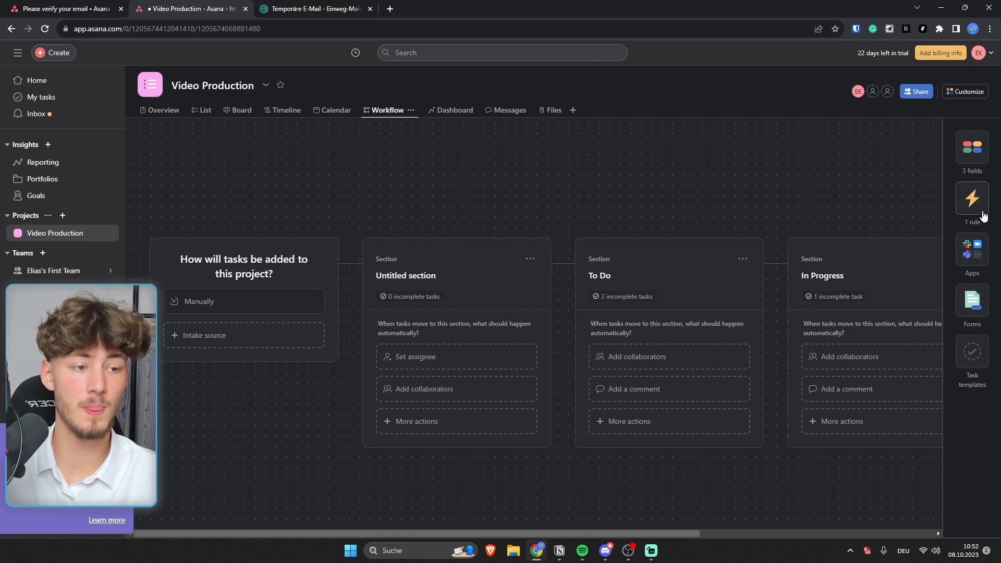
{"action": "left_click", "coordinate": [972, 198]}
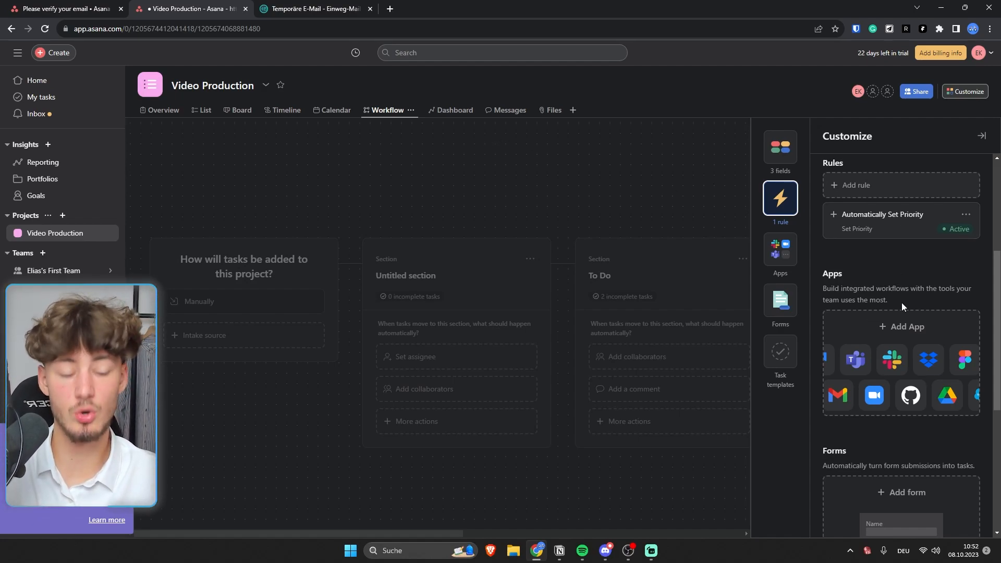
{"action": "left_click", "coordinate": [899, 334]}
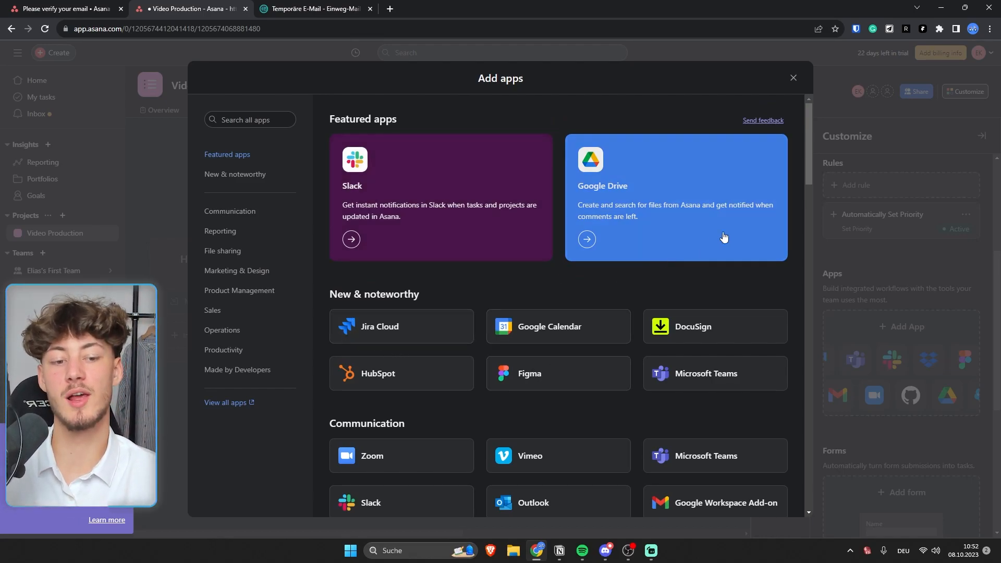
{"action": "left_click_drag", "start_coordinate": [807, 145], "coordinate": [817, 264]}
{"action": "scroll", "coordinate": [576, 439], "scroll_direction": "up", "scroll_amount": 5}
{"action": "scroll", "coordinate": [576, 438], "scroll_direction": "down", "scroll_amount": 4}
{"action": "scroll", "coordinate": [573, 417], "scroll_direction": "up", "scroll_amount": 11}
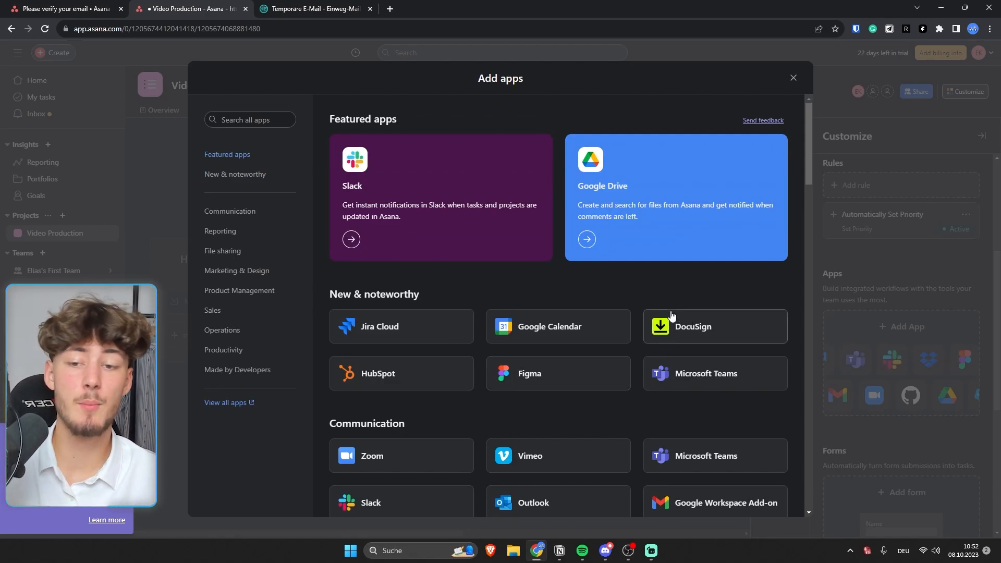
{"action": "scroll", "coordinate": [690, 376], "scroll_direction": "down", "scroll_amount": 2}
{"action": "scroll", "coordinate": [703, 406], "scroll_direction": "down", "scroll_amount": 16}
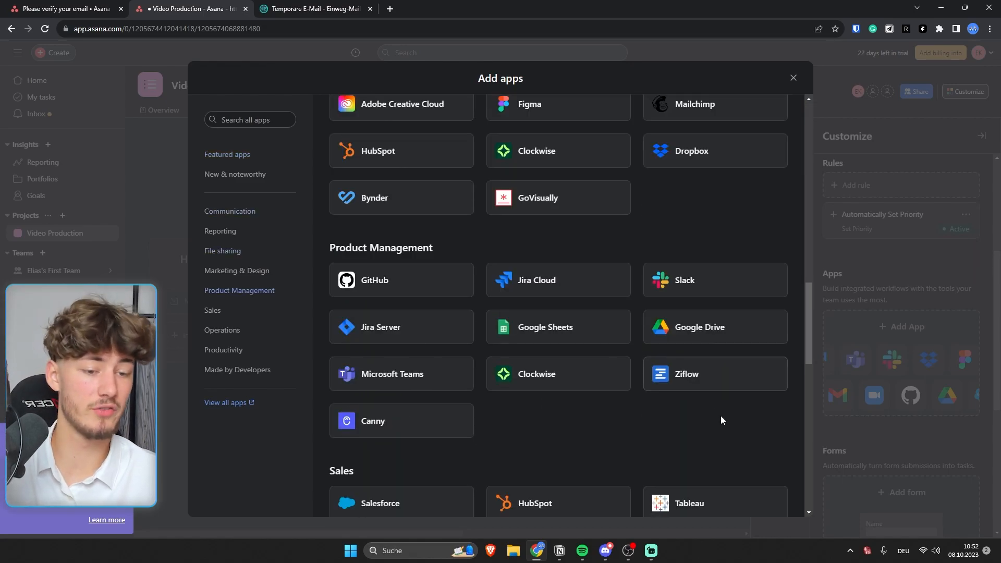
{"action": "scroll", "coordinate": [728, 368], "scroll_direction": "up", "scroll_amount": 18}
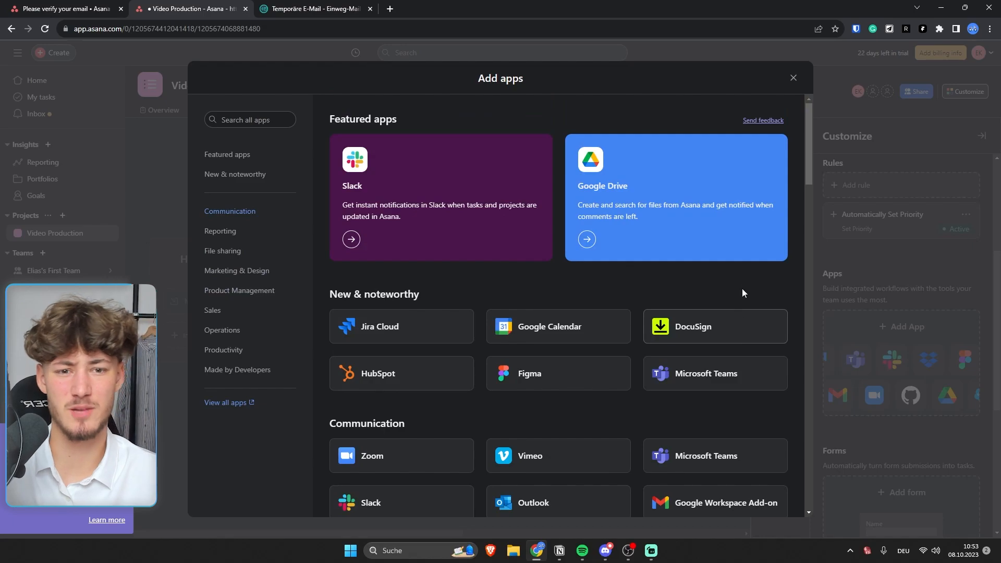
{"action": "left_click", "coordinate": [792, 78]}
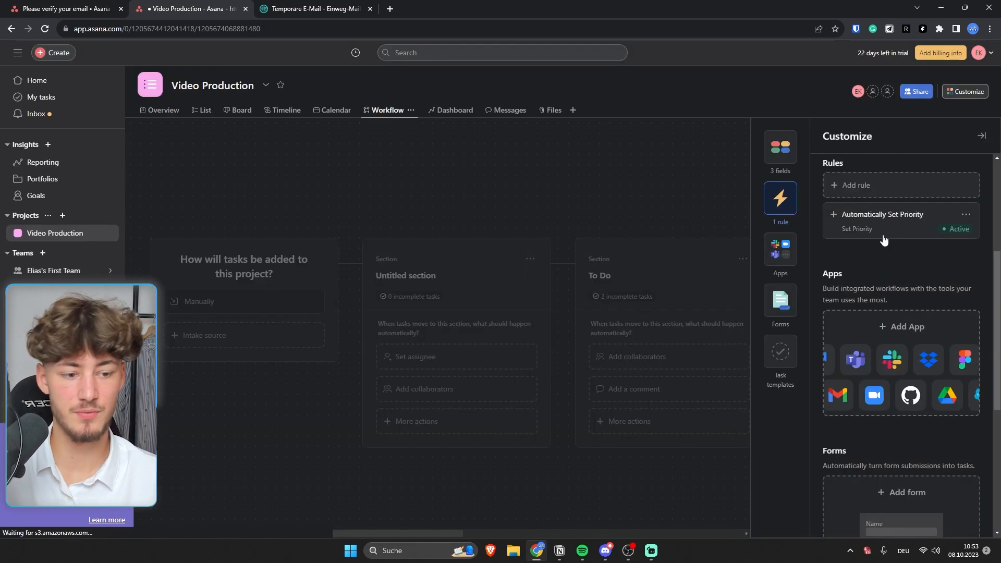
Add a form to the project and insert a single-select question "What is the priority level?" between Name and Email address.
{"action": "scroll", "coordinate": [860, 202], "scroll_direction": "down", "scroll_amount": 5}
{"action": "left_click", "coordinate": [861, 230]}
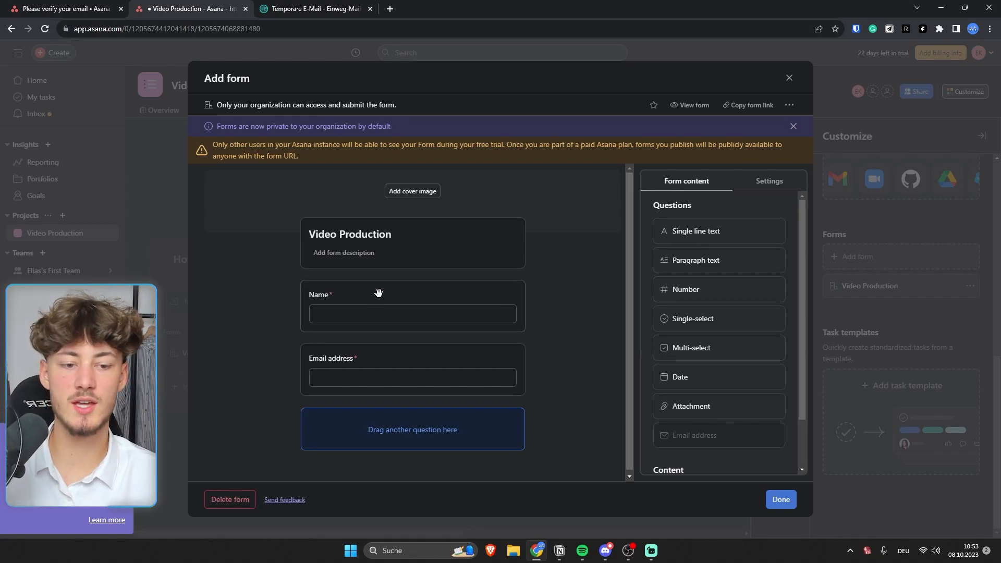
{"action": "scroll", "coordinate": [762, 321], "scroll_direction": "down", "scroll_amount": 1}
{"action": "scroll", "coordinate": [761, 324], "scroll_direction": "up", "scroll_amount": 1}
{"action": "left_click_drag", "start_coordinate": [722, 320], "coordinate": [410, 360]}
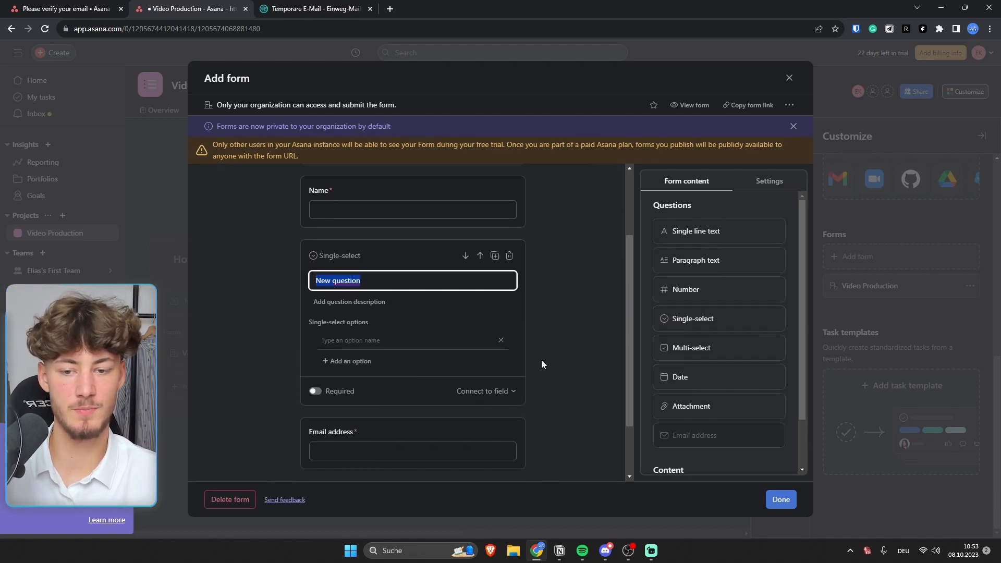
{"action": "type", "text": "What is the priority leve"}
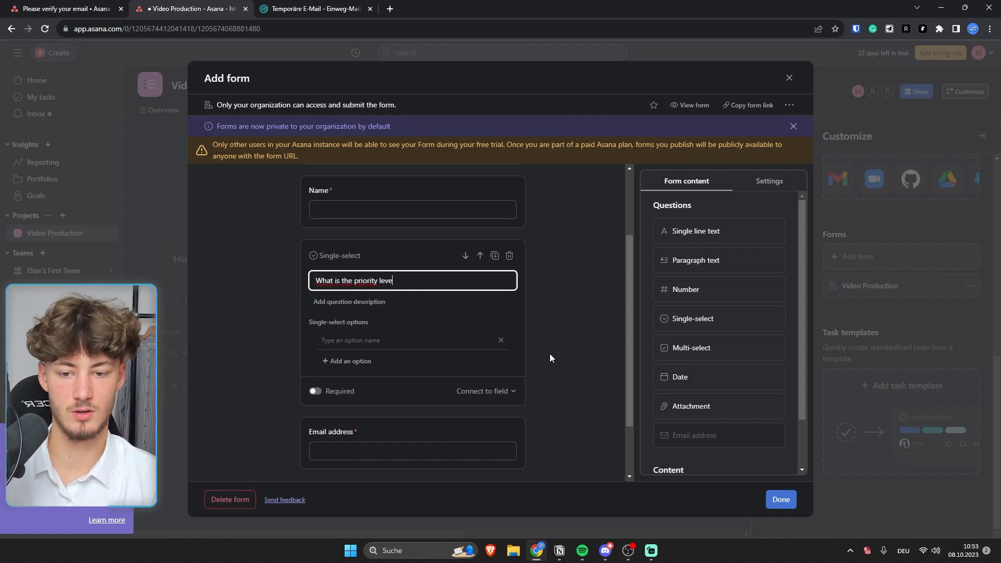
{"action": "left_click", "coordinate": [549, 353]}
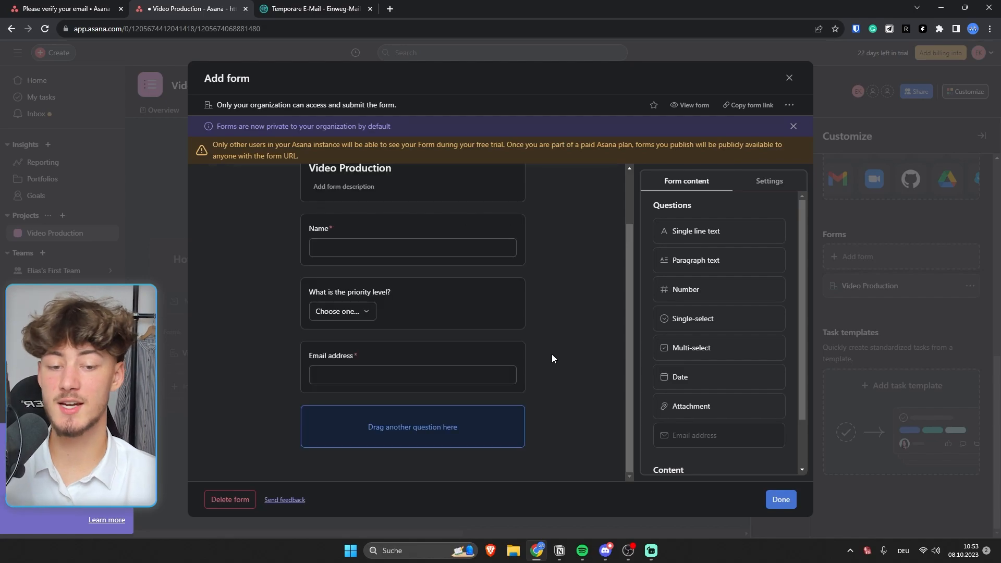
Connect the "What is the priority level?" question to the Priority field and review its single-select options.
{"action": "left_click", "coordinate": [401, 286]}
{"action": "left_click", "coordinate": [485, 391]}
{"action": "left_click", "coordinate": [459, 444]}
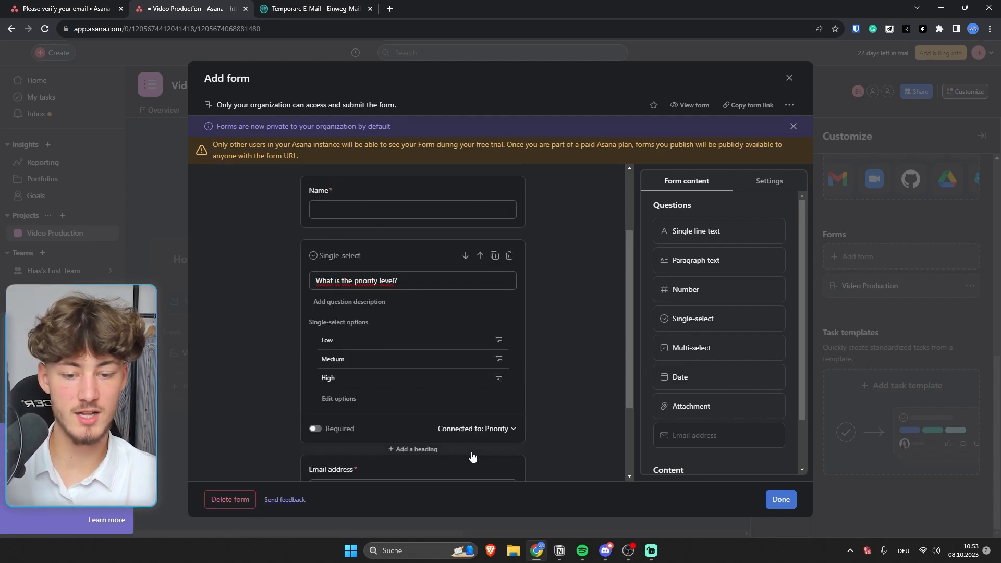
{"action": "left_click", "coordinate": [529, 338]}
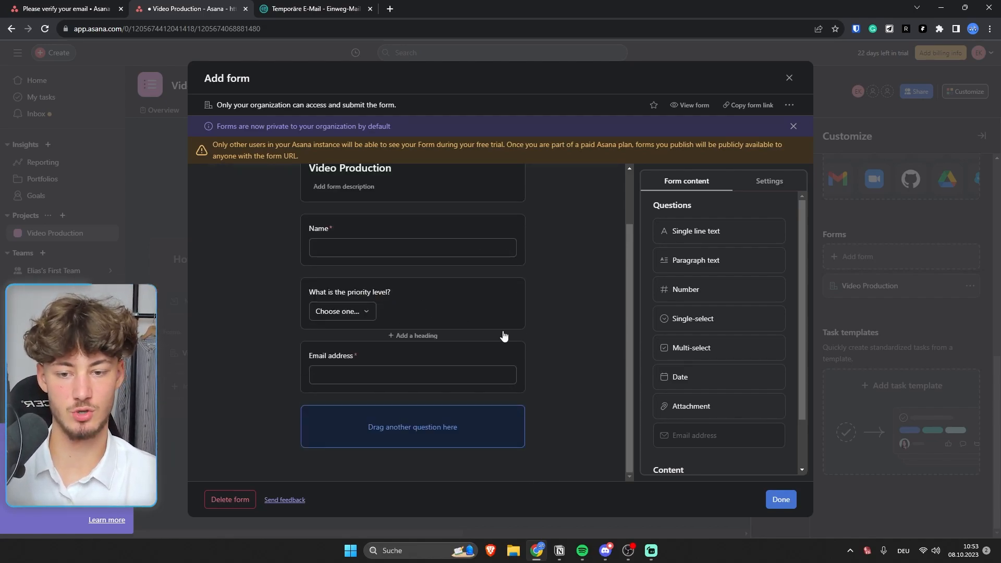
{"action": "left_click", "coordinate": [358, 319]}
{"action": "left_click_drag", "start_coordinate": [309, 322], "coordinate": [388, 323]}
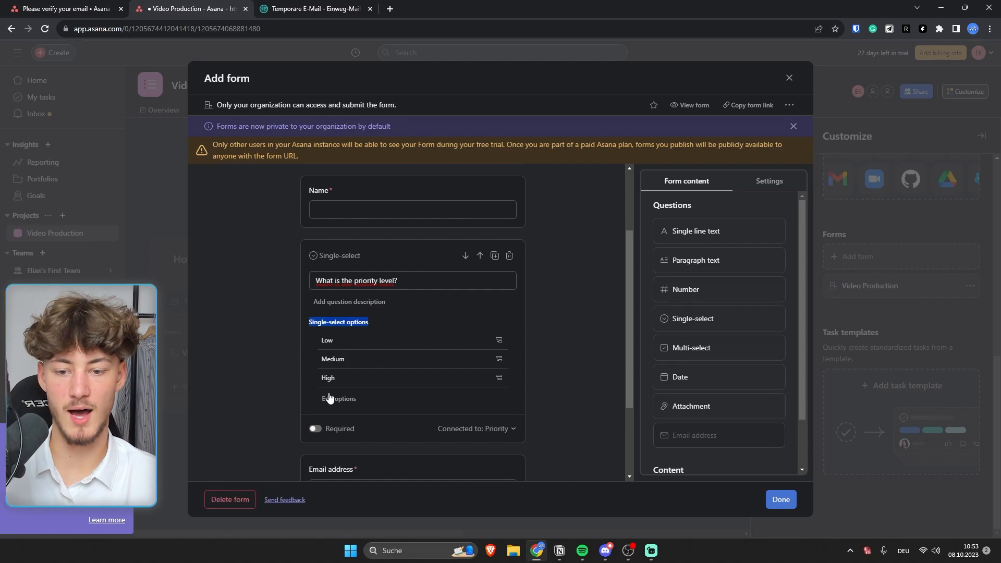
{"action": "left_click", "coordinate": [211, 439]}
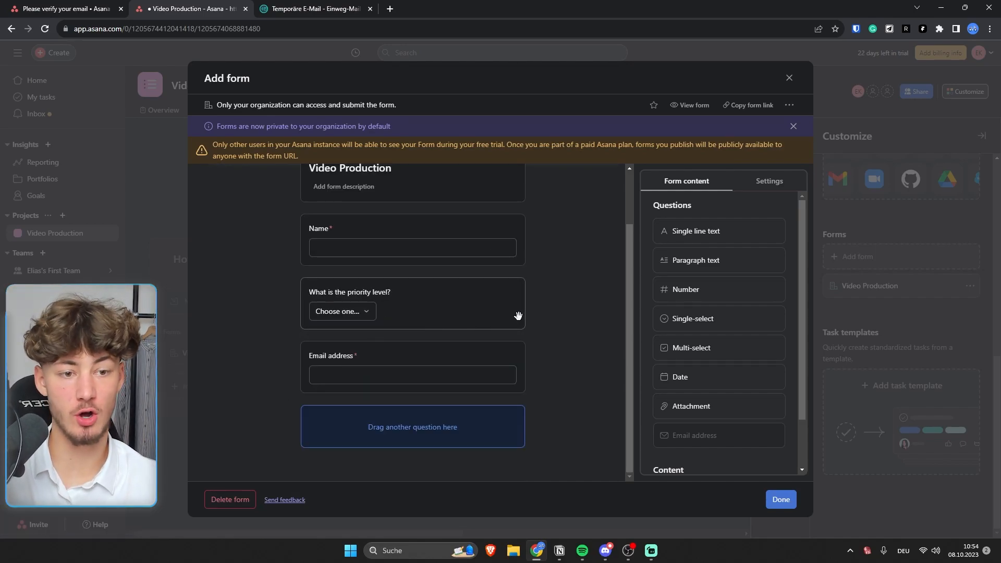
Try out a multi-select question below the Name question and delete it from the form.
{"action": "scroll", "coordinate": [518, 314], "scroll_direction": "up", "scroll_amount": 2}
{"action": "left_click_drag", "start_coordinate": [691, 347], "coordinate": [389, 330]}
{"action": "scroll", "coordinate": [394, 329], "scroll_direction": "down", "scroll_amount": 3}
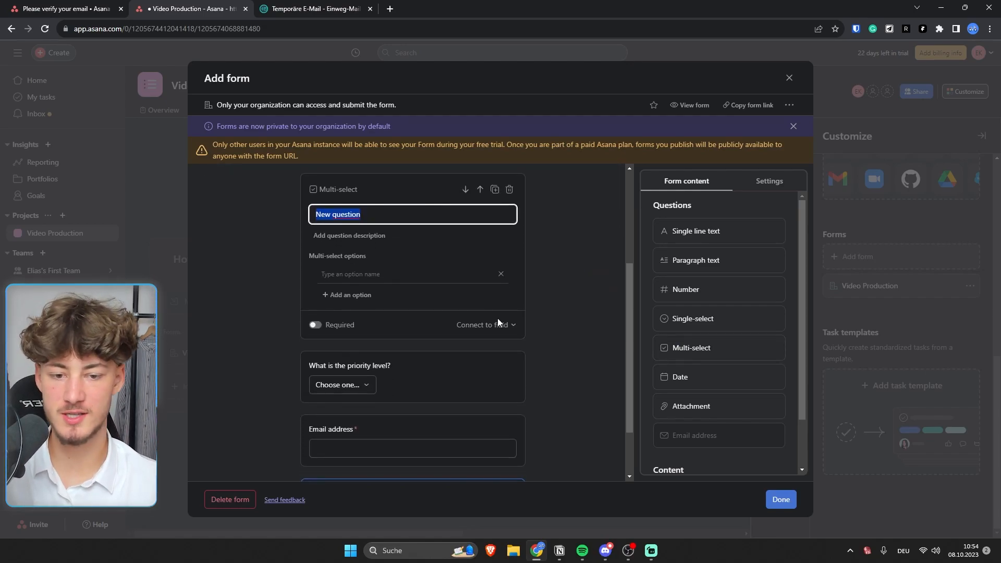
{"action": "left_click", "coordinate": [508, 327]}
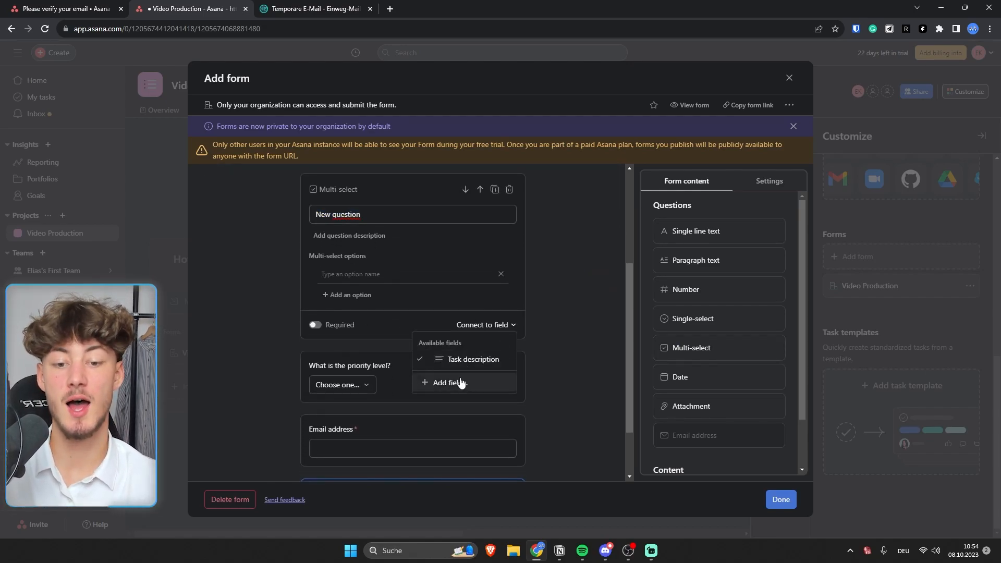
{"action": "left_click", "coordinate": [574, 327]}
{"action": "left_click", "coordinate": [374, 237]}
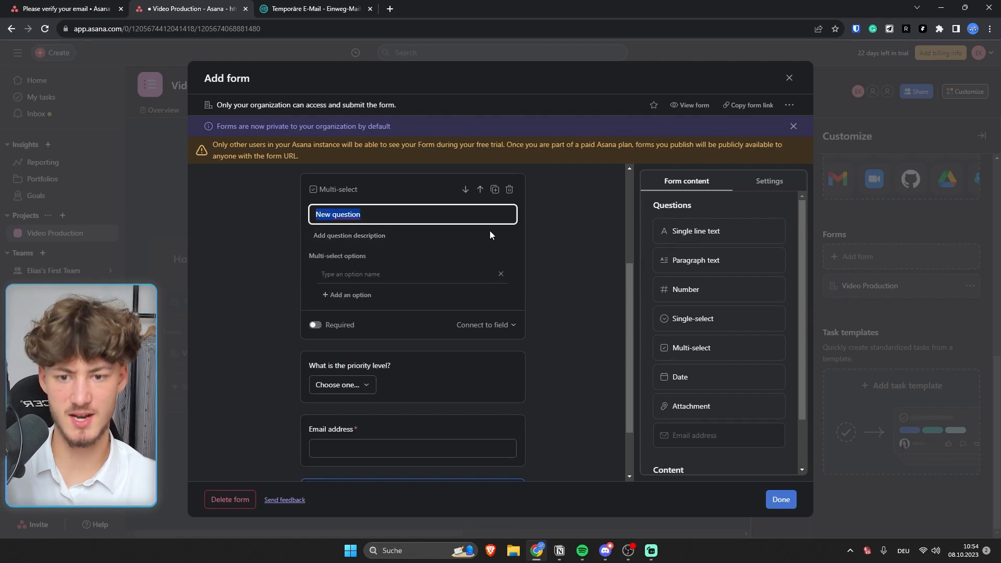
{"action": "left_click", "coordinate": [509, 189]}
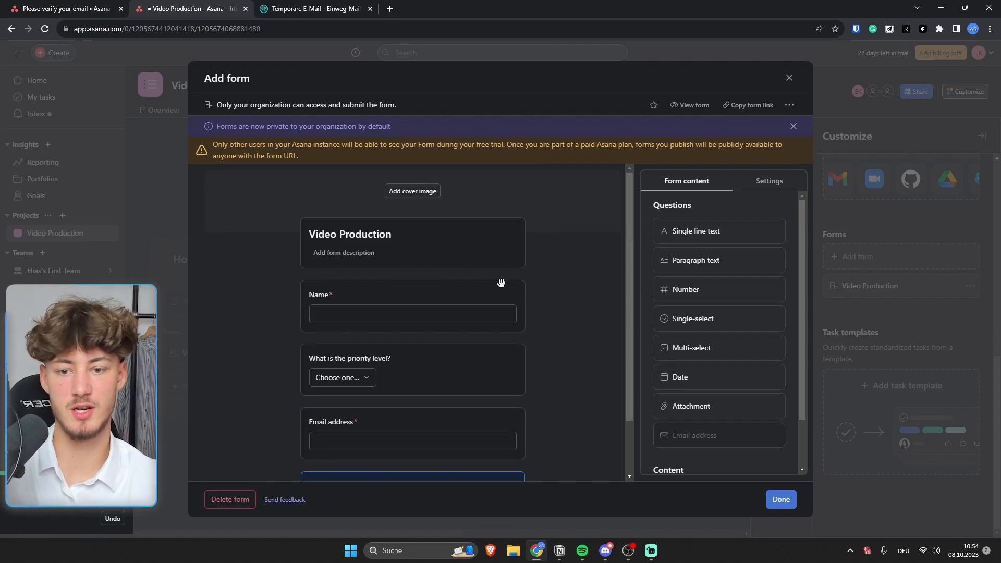
Check the Name question's field connection choices and finish the Video Production form.
{"action": "left_click", "coordinate": [318, 287]}
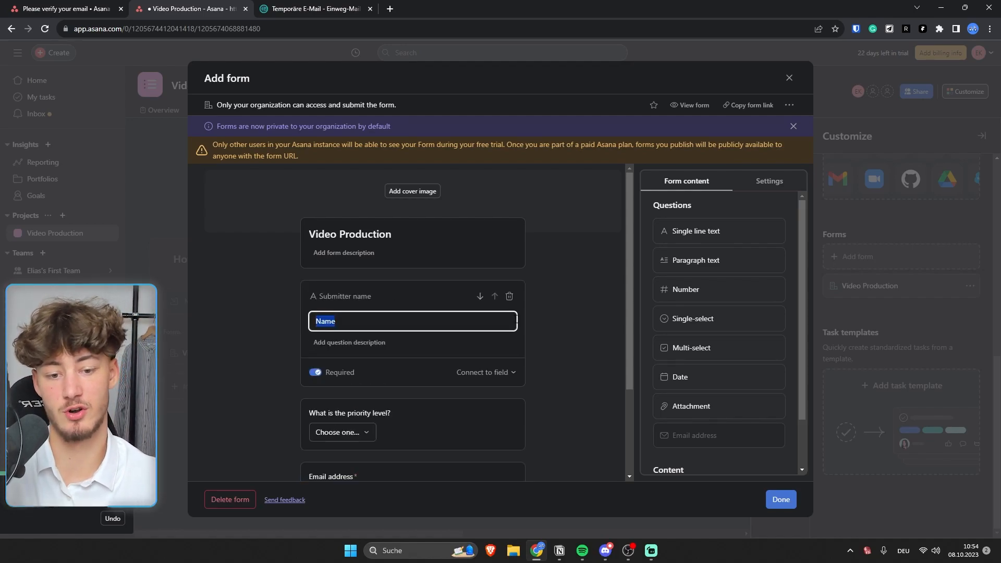
{"action": "left_click", "coordinate": [494, 372]}
{"action": "left_click", "coordinate": [549, 380]}
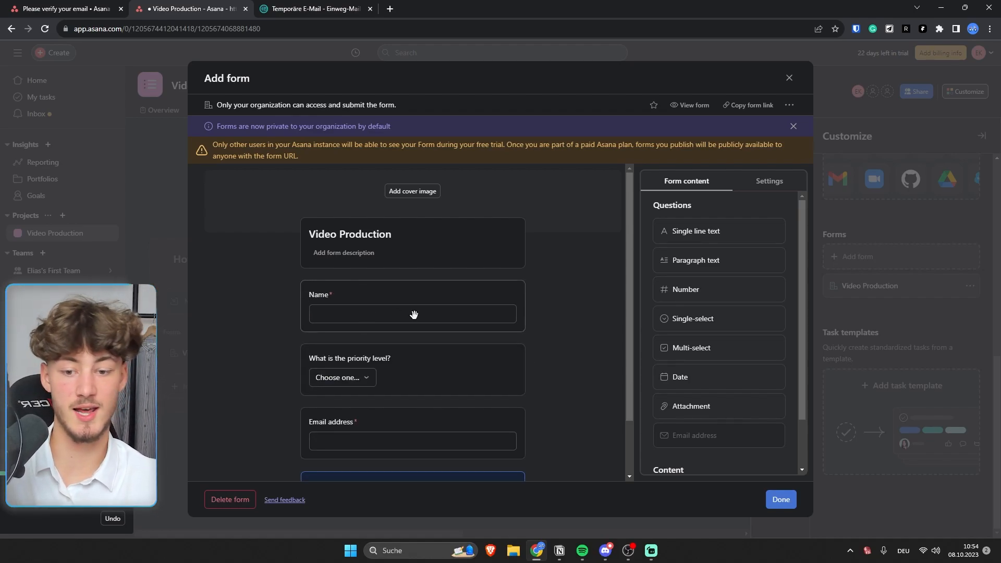
{"action": "scroll", "coordinate": [261, 406], "scroll_direction": "down", "scroll_amount": 2}
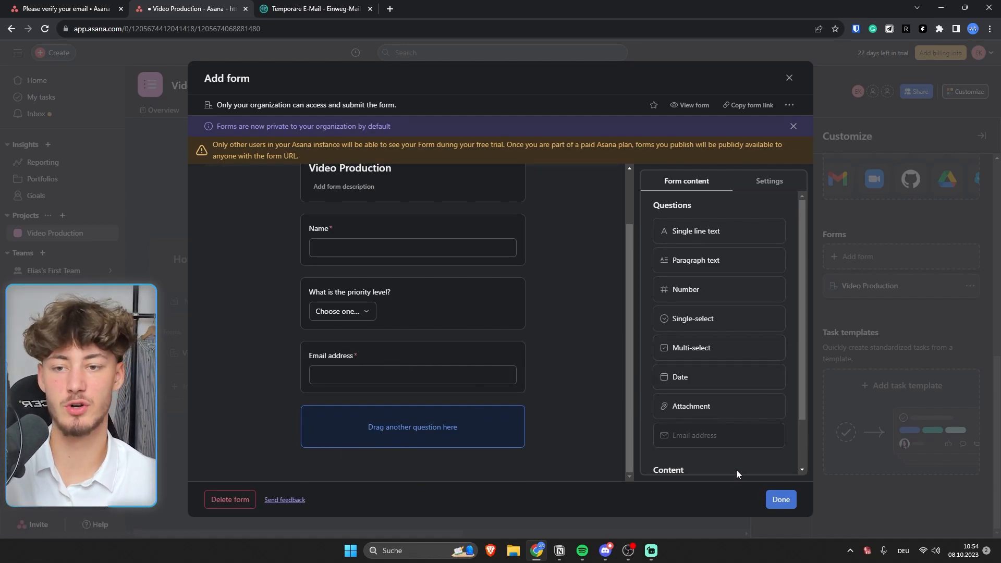
{"action": "left_click", "coordinate": [780, 499]}
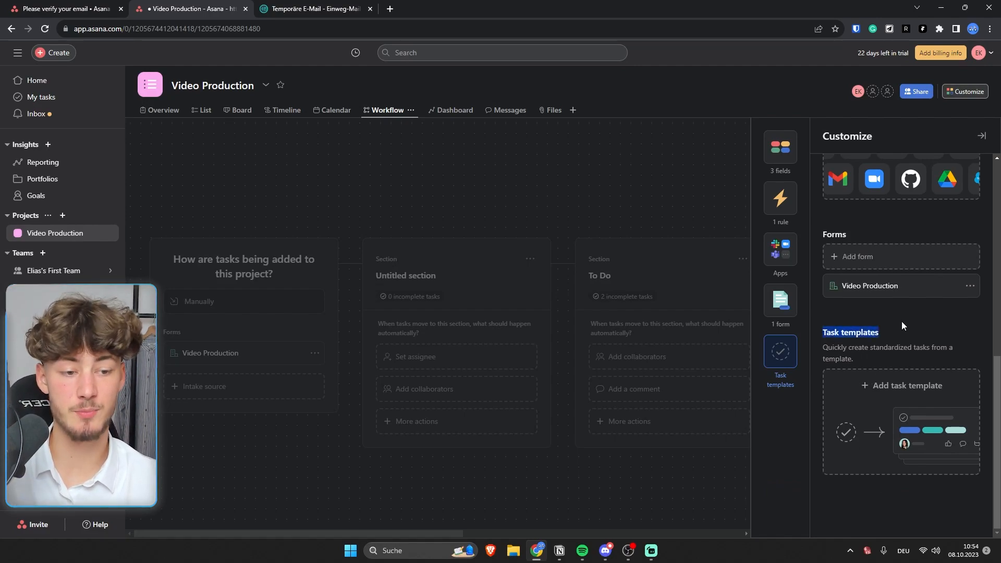
Create a task template named "Video Production for ______".
{"action": "left_click", "coordinate": [925, 417]}
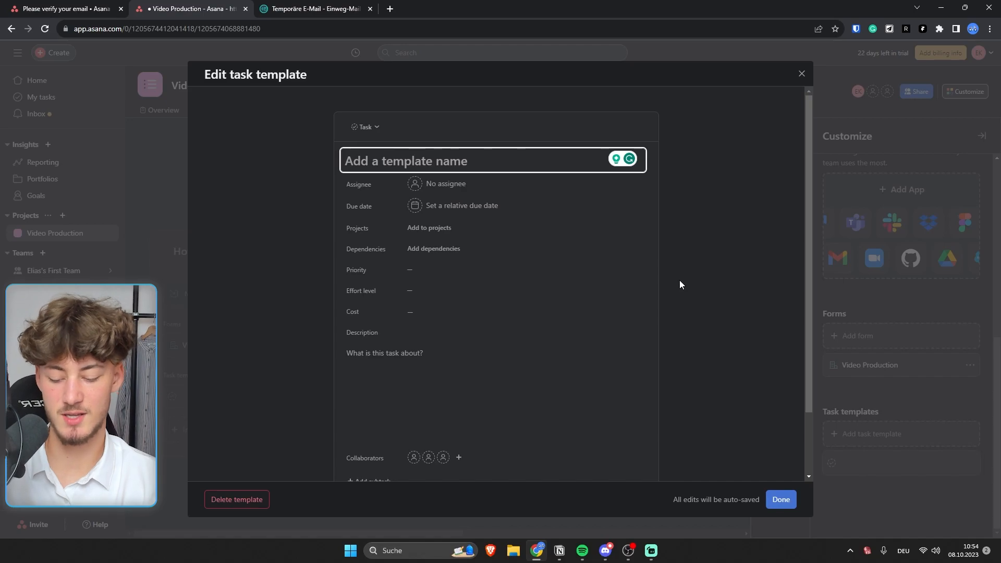
{"action": "type", "text": "Video Production for ______"}
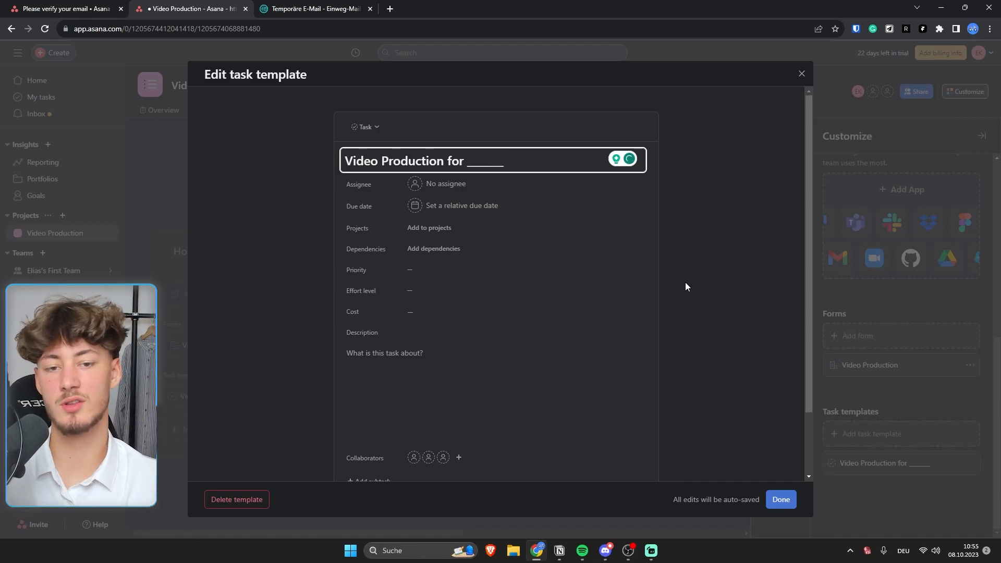
{"action": "left_click", "coordinate": [685, 283]}
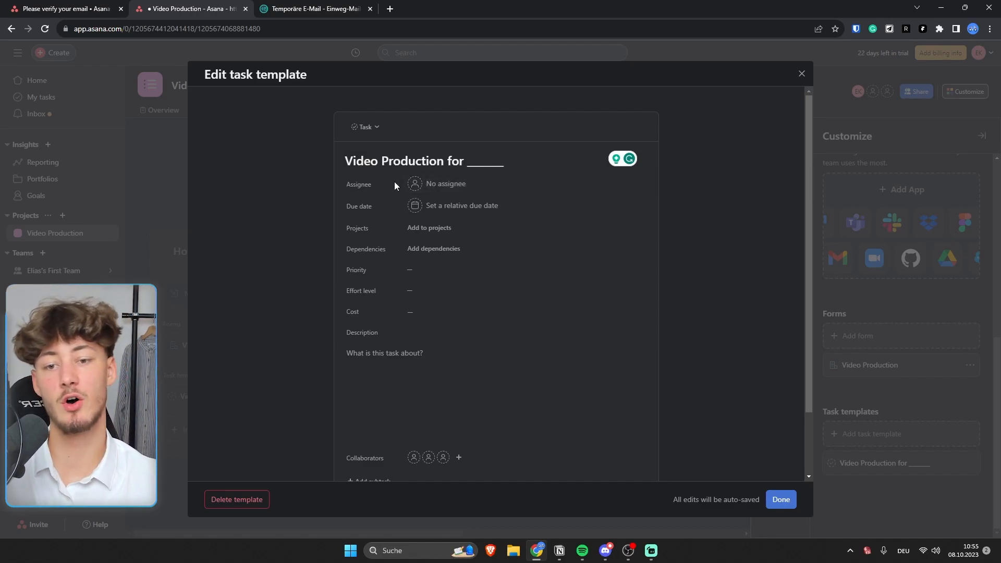
Assign the task template to the account owner and add it to the active Video Production project.
{"action": "left_click", "coordinate": [447, 187]}
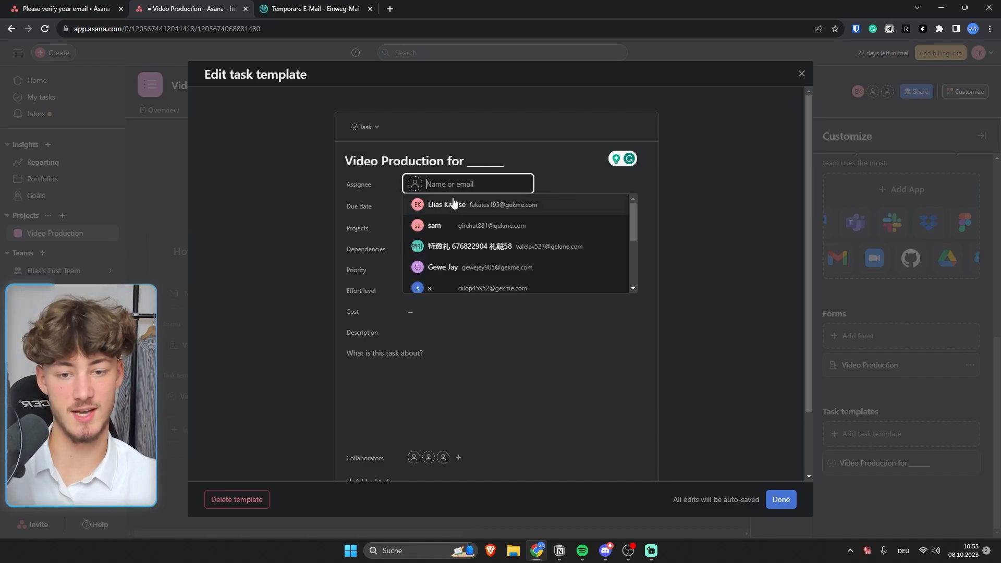
{"action": "left_click", "coordinate": [487, 206]}
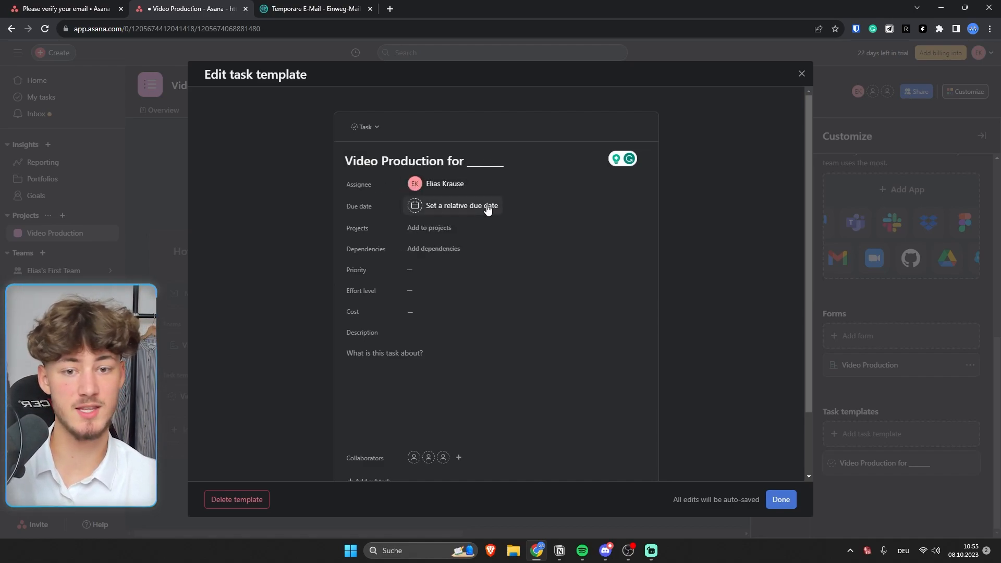
{"action": "left_click", "coordinate": [441, 227]}
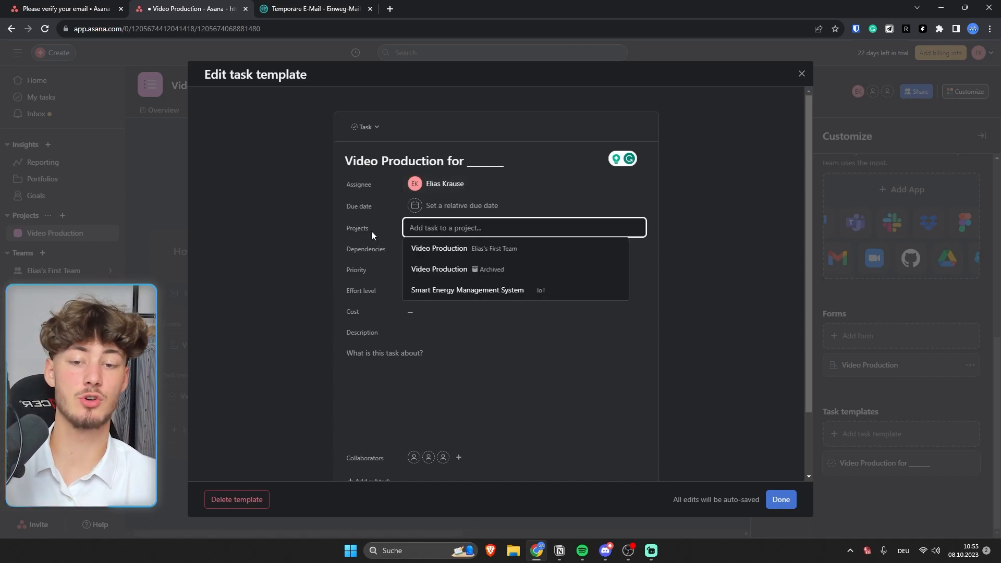
{"action": "left_click", "coordinate": [466, 256]}
{"action": "left_click", "coordinate": [359, 260]}
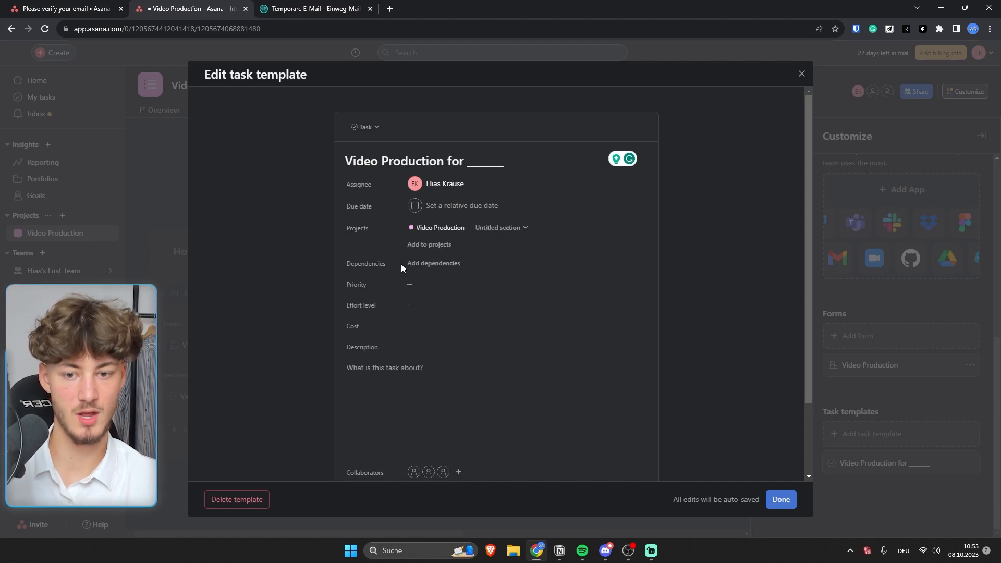
{"action": "left_click", "coordinate": [431, 261]}
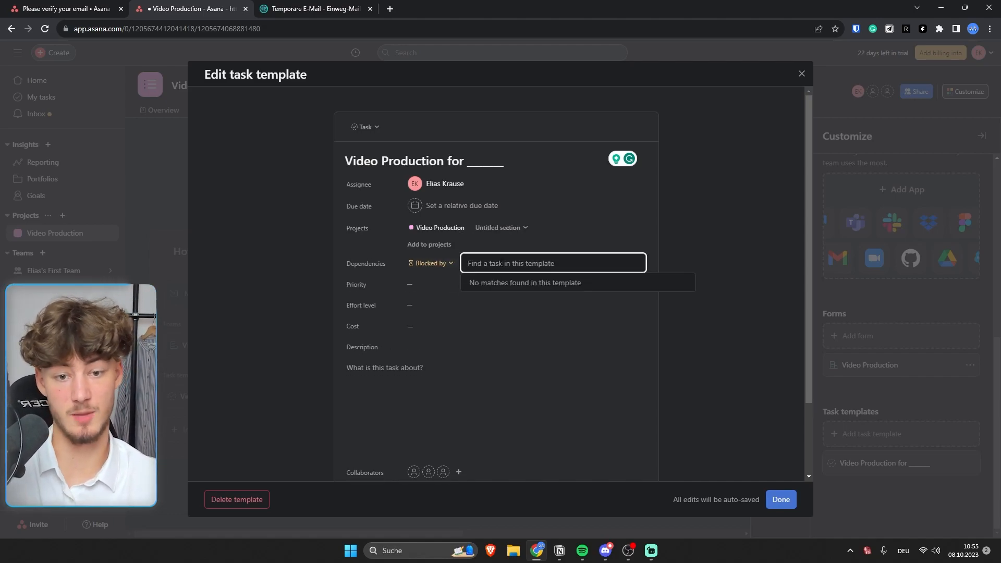
{"action": "left_click", "coordinate": [438, 264]}
{"action": "left_click", "coordinate": [433, 305]}
{"action": "left_click", "coordinate": [439, 265]}
{"action": "left_click", "coordinate": [450, 285]}
Set the template's Priority to Medium, Effort level to Medium effort and Cost to 500.
{"action": "left_click", "coordinate": [432, 284]}
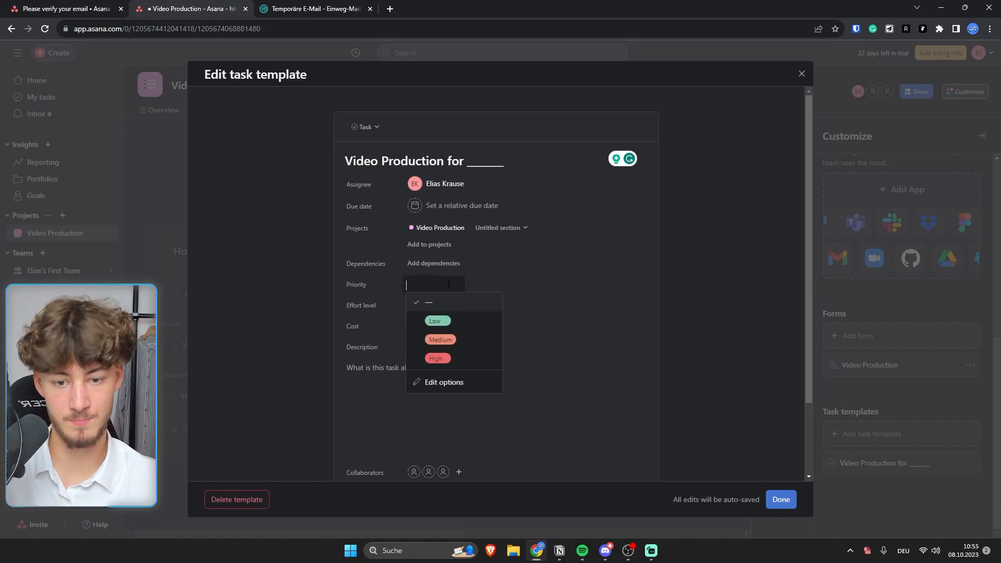
{"action": "left_click", "coordinate": [455, 342]}
{"action": "left_click", "coordinate": [434, 306]}
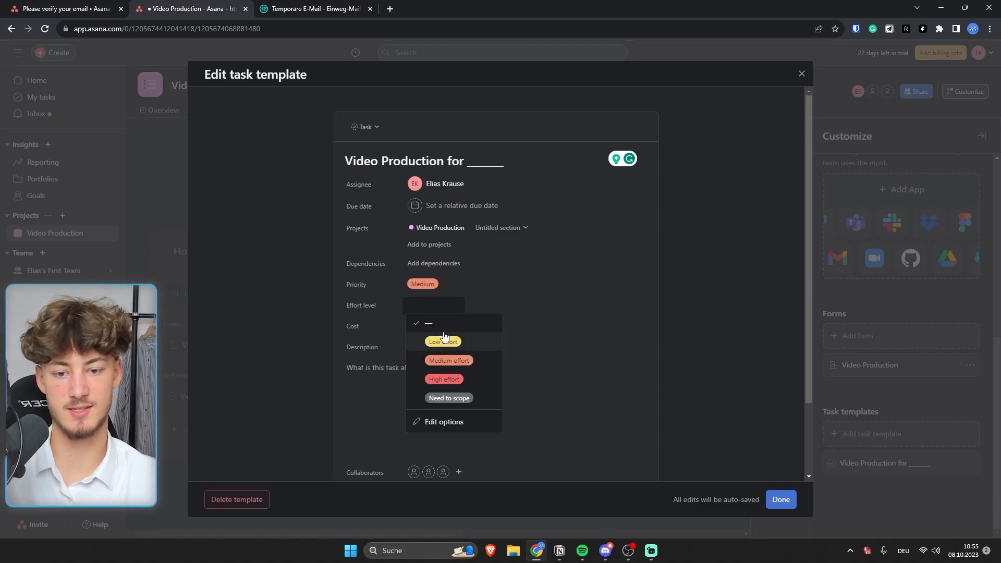
{"action": "left_click", "coordinate": [459, 361]}
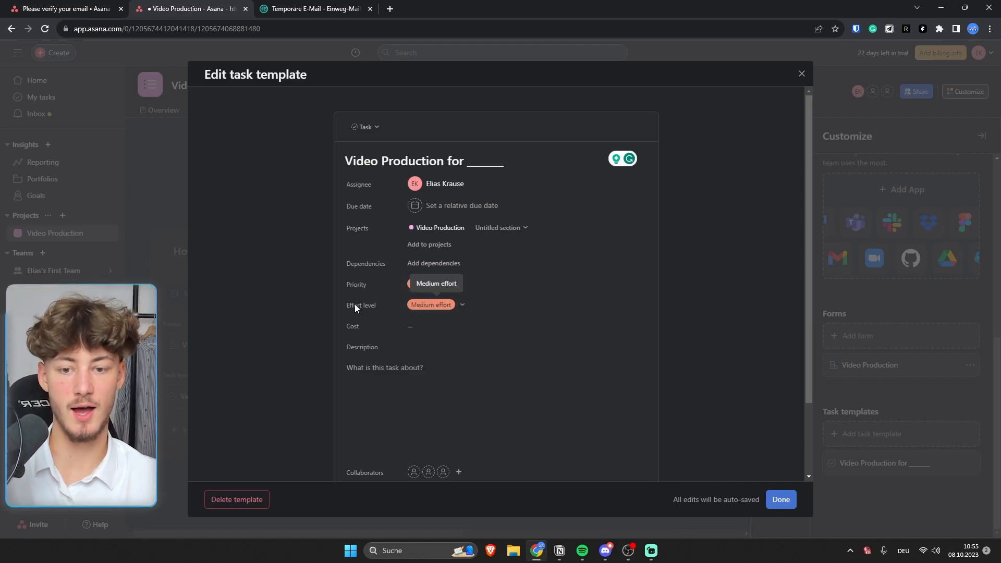
{"action": "left_click", "coordinate": [410, 326]}
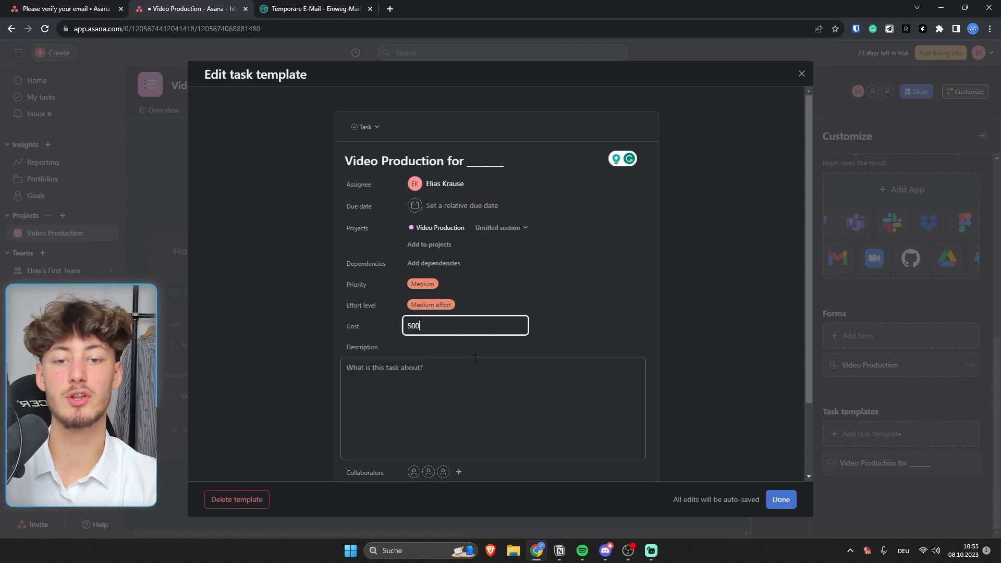
{"action": "left_click", "coordinate": [576, 313]}
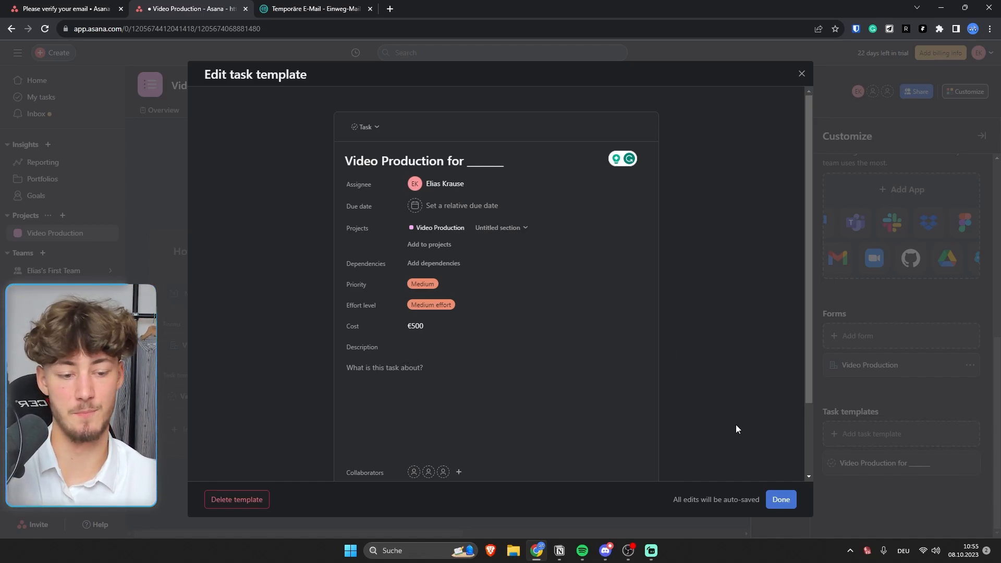
Add an unnamed subtask to the task template and finish editing the template.
{"action": "scroll", "coordinate": [603, 398], "scroll_direction": "down", "scroll_amount": 2}
{"action": "left_click", "coordinate": [495, 313]}
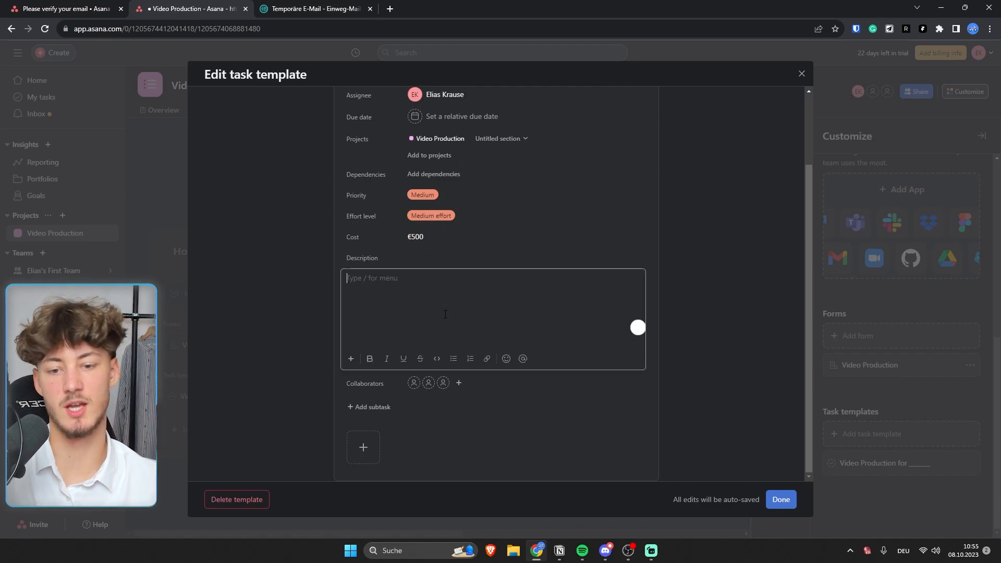
{"action": "left_click", "coordinate": [386, 407]}
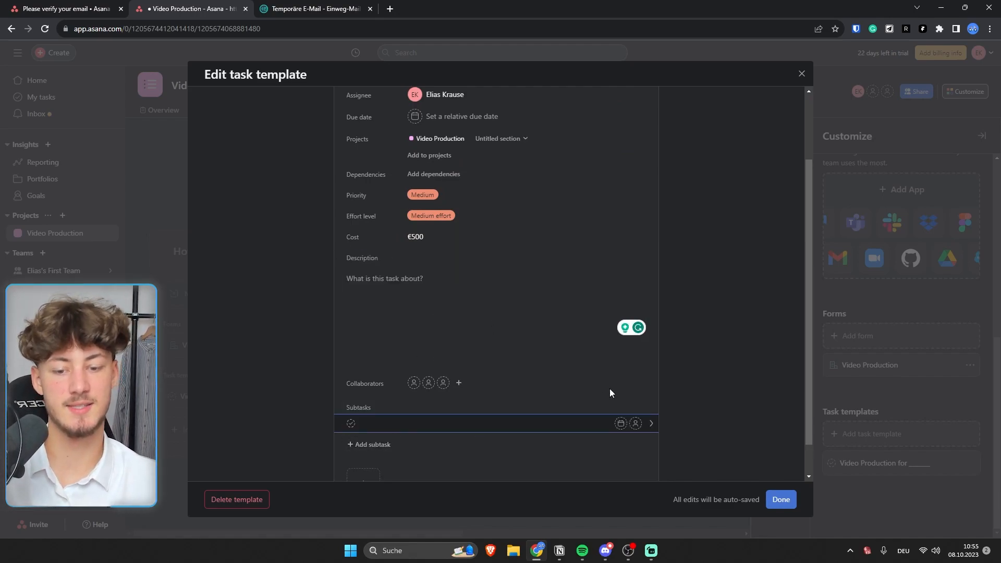
{"action": "left_click", "coordinate": [726, 401]}
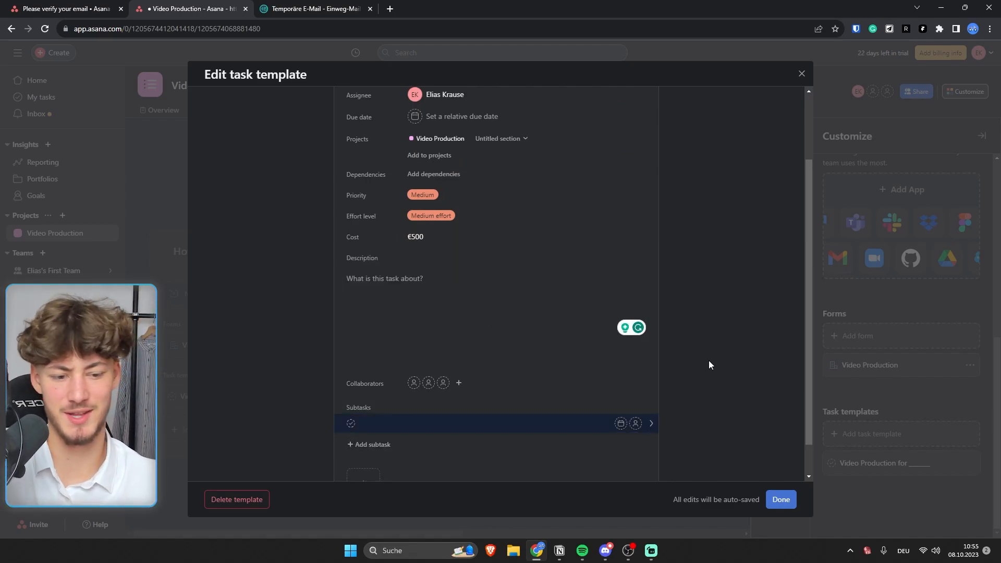
{"action": "scroll", "coordinate": [709, 361], "scroll_direction": "up", "scroll_amount": 2}
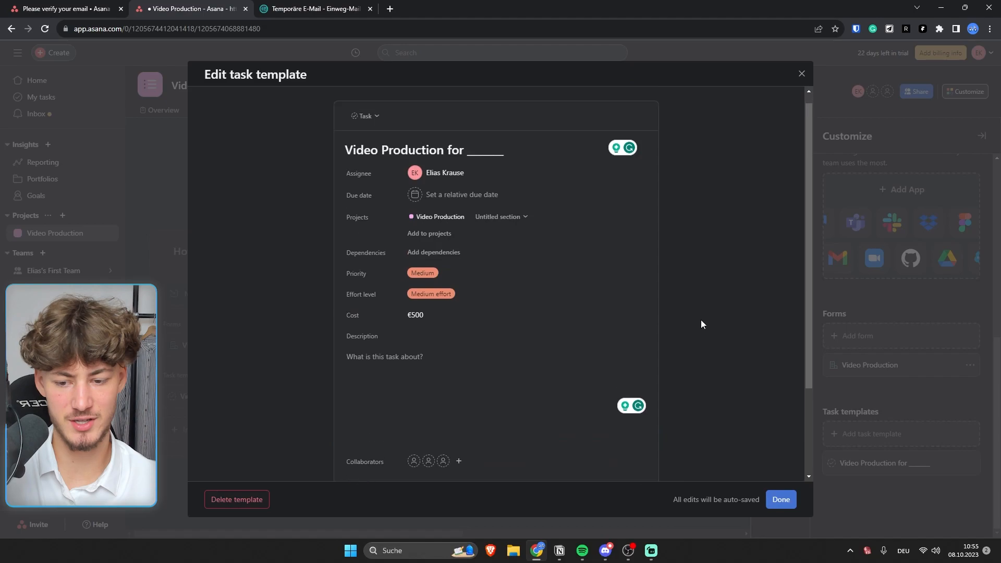
{"action": "left_click", "coordinate": [781, 500]}
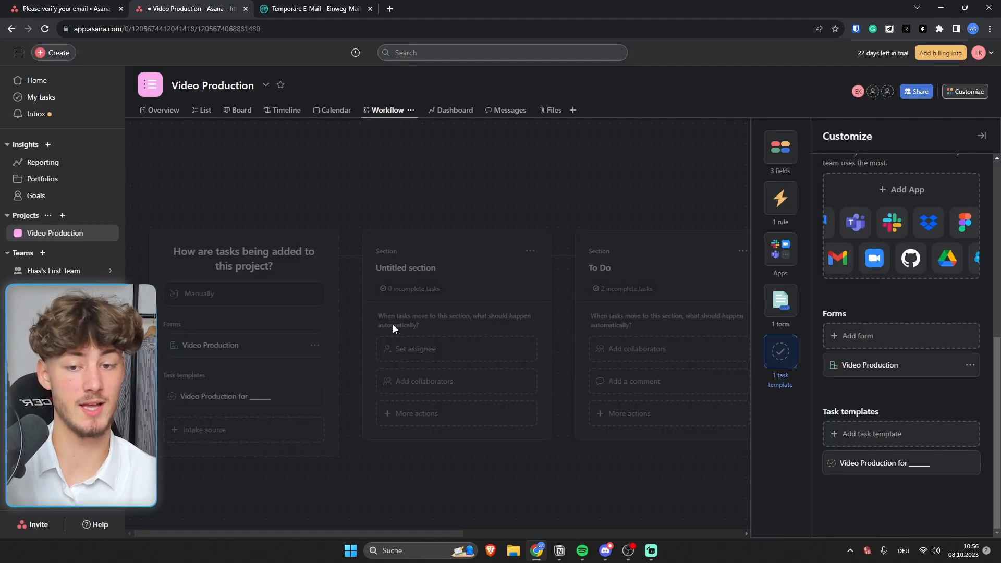
Zoom the page out to 33% to view the entire project workflow at once.
{"action": "key", "text": "ctrl+minus"}
{"action": "key", "text": "ctrl+minus"}
{"action": "key", "text": "ctrl+minus"}
{"action": "key", "text": "ctrl+minus"}
{"action": "key", "text": "ctrl+minus"}
{"action": "key", "text": "ctrl+minus"}
{"action": "key", "text": "ctrl+minus"}
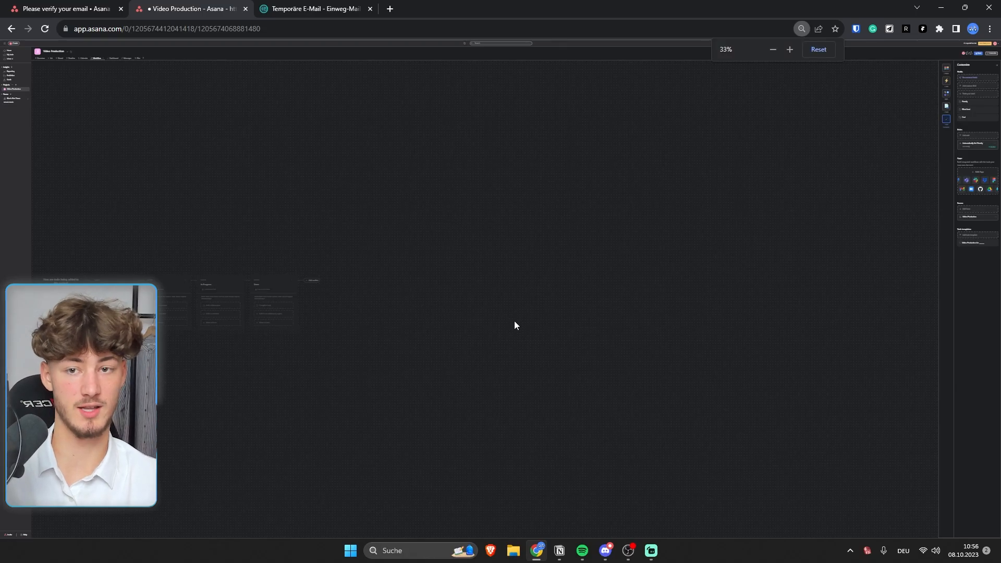
Restore the page zoom to normal size and examine the intake source options in the project workflow.
{"action": "key", "text": "ctrl+plus"}
{"action": "key", "text": "ctrl+plus"}
{"action": "key", "text": "ctrl+plus"}
{"action": "key", "text": "ctrl+plus"}
{"action": "key", "text": "ctrl+plus"}
{"action": "key", "text": "ctrl+plus"}
{"action": "key", "text": "ctrl+plus"}
{"action": "left_click", "coordinate": [346, 194]}
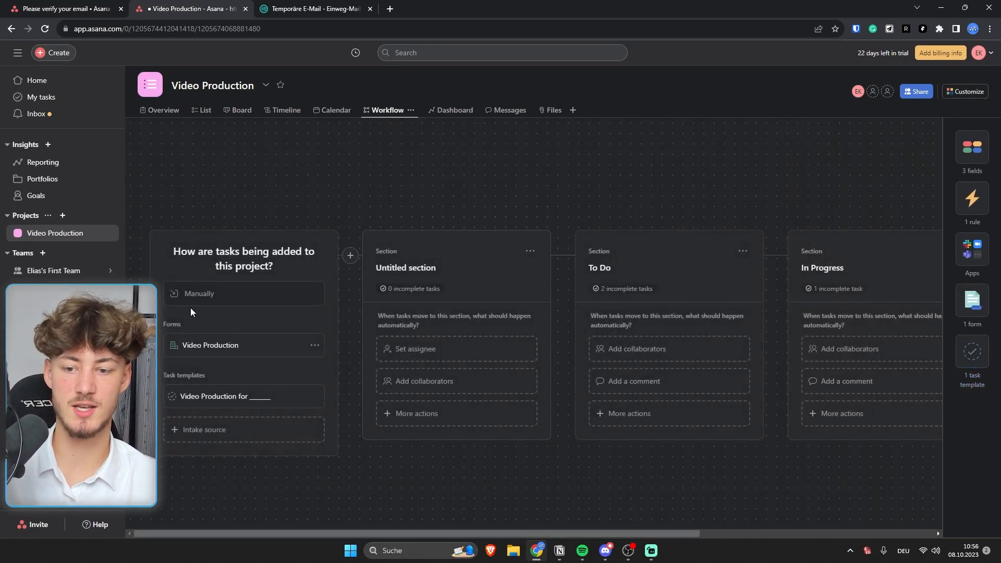
{"action": "left_click", "coordinate": [198, 252]}
{"action": "left_click", "coordinate": [199, 197]}
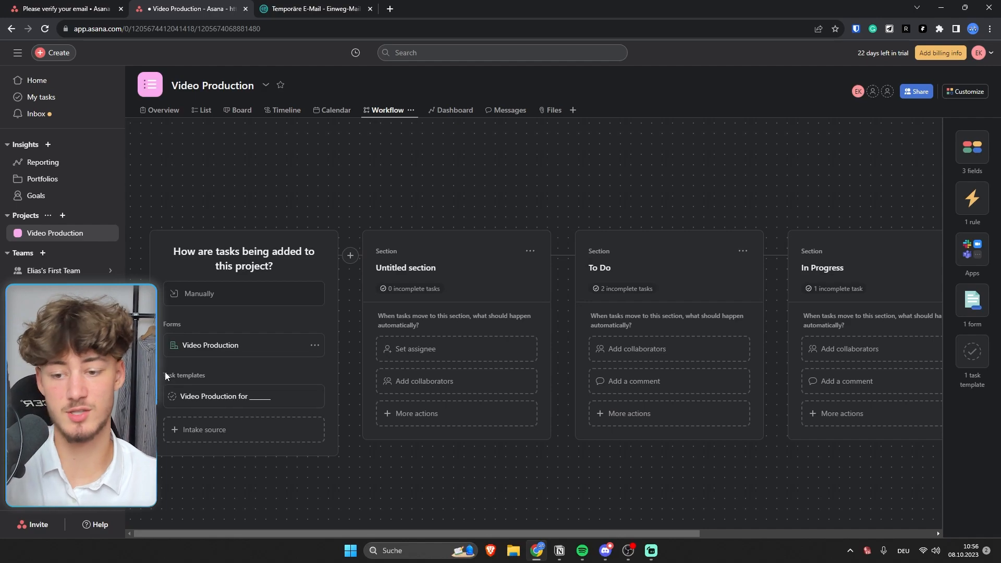
{"action": "left_click", "coordinate": [211, 433]}
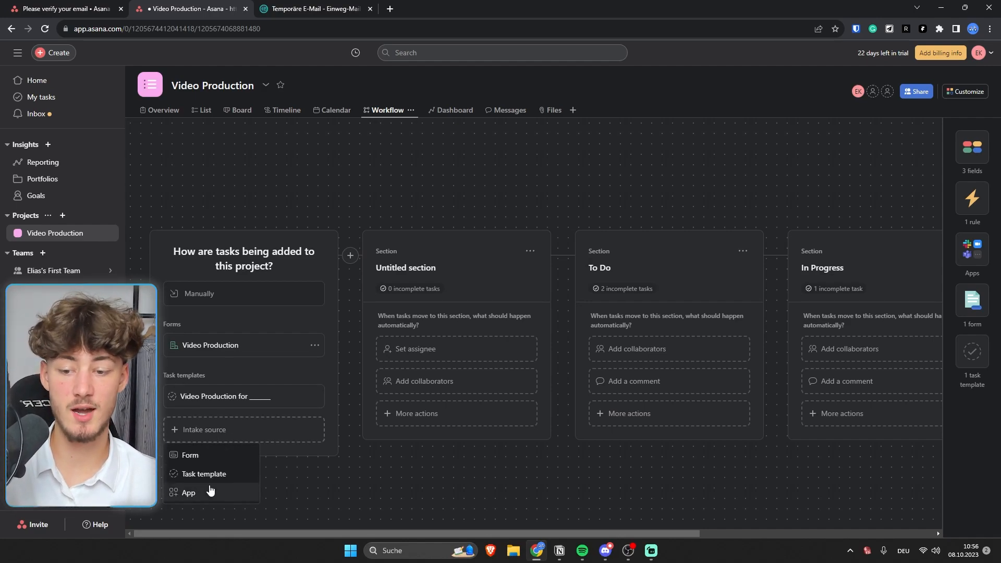
{"action": "left_click", "coordinate": [409, 521]}
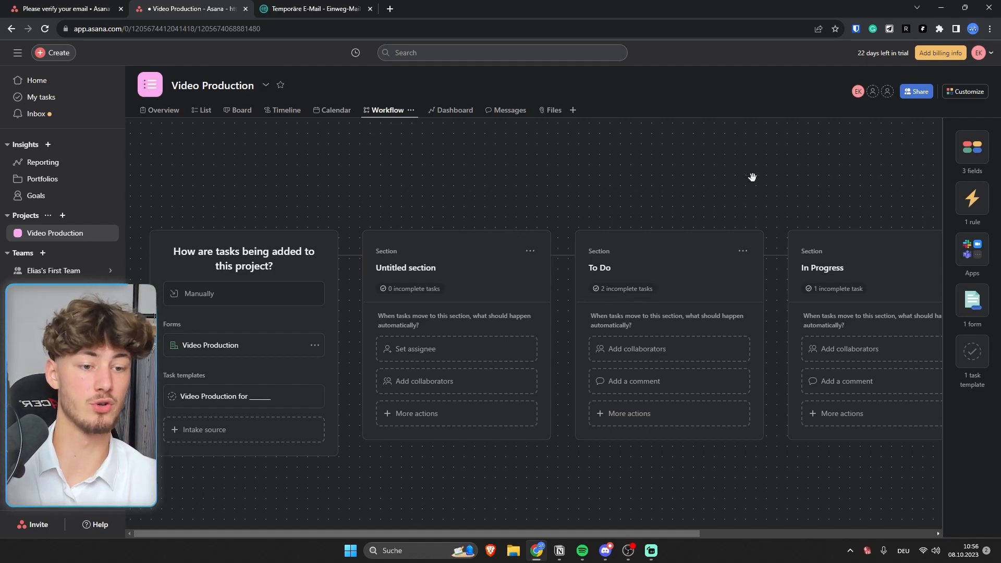
{"action": "mouse_move", "coordinate": [752, 177]}
{"action": "left_mouse_down"}
{"action": "mouse_move", "coordinate": [731, 179]}
{"action": "mouse_move", "coordinate": [757, 180]}
{"action": "left_mouse_up"}
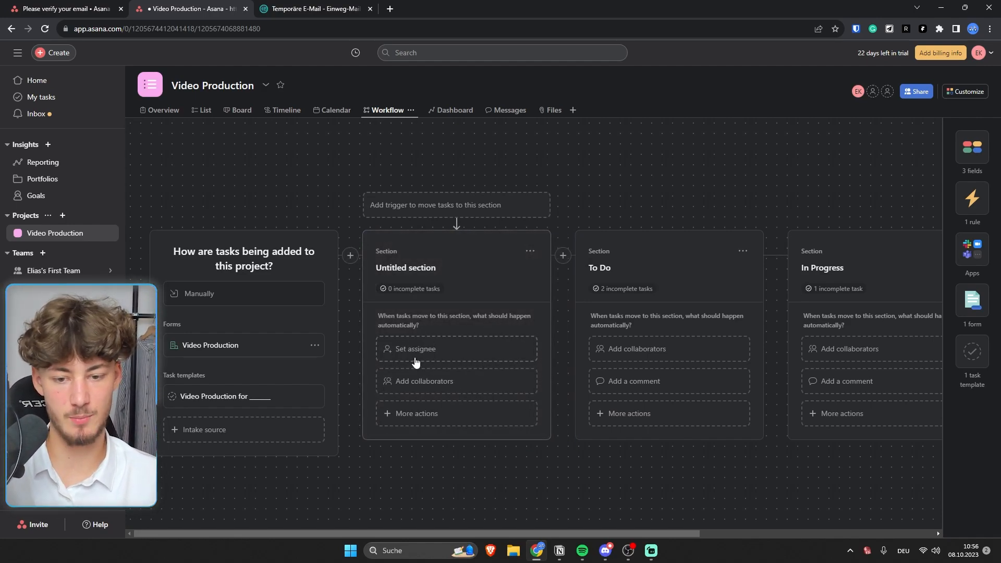
Create a rule that assigns tasks moved to the Untitled section to the account owner.
{"action": "left_click", "coordinate": [489, 349]}
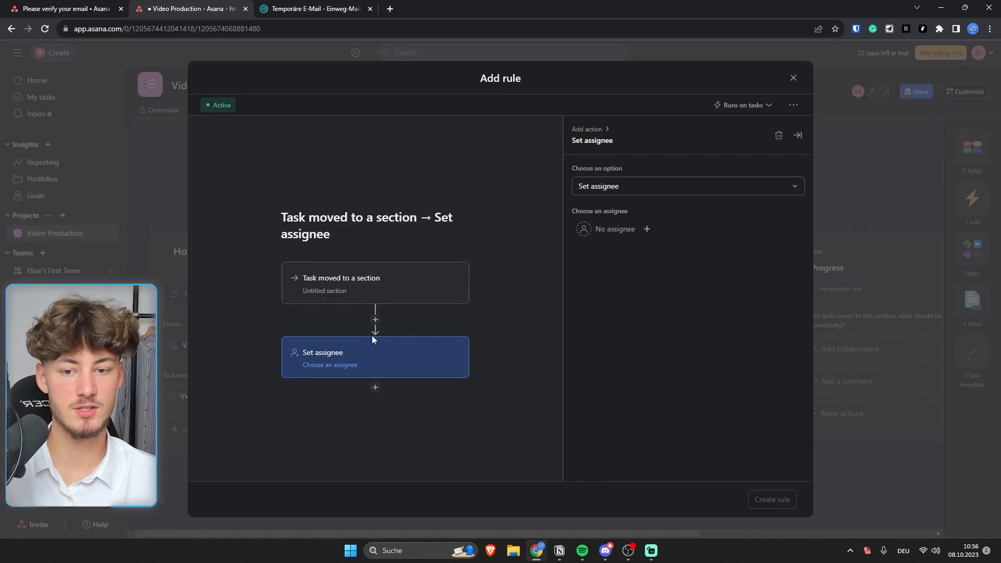
{"action": "left_click", "coordinate": [632, 185]}
{"action": "left_click", "coordinate": [603, 208]}
{"action": "left_click", "coordinate": [610, 229]}
{"action": "left_click", "coordinate": [615, 250]}
{"action": "left_click", "coordinate": [772, 499]}
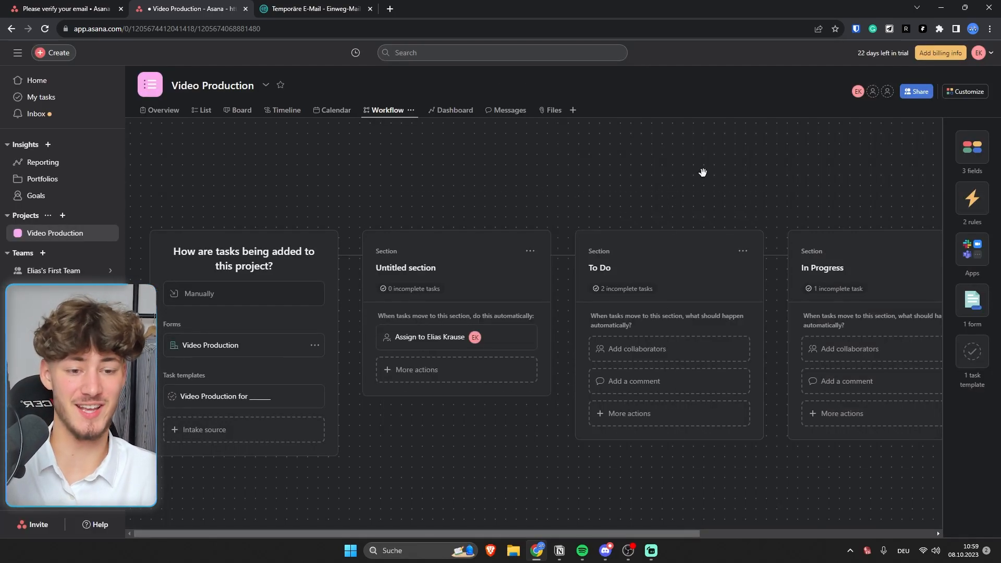
{"action": "scroll", "coordinate": [753, 136], "scroll_direction": "right", "scroll_amount": 3}
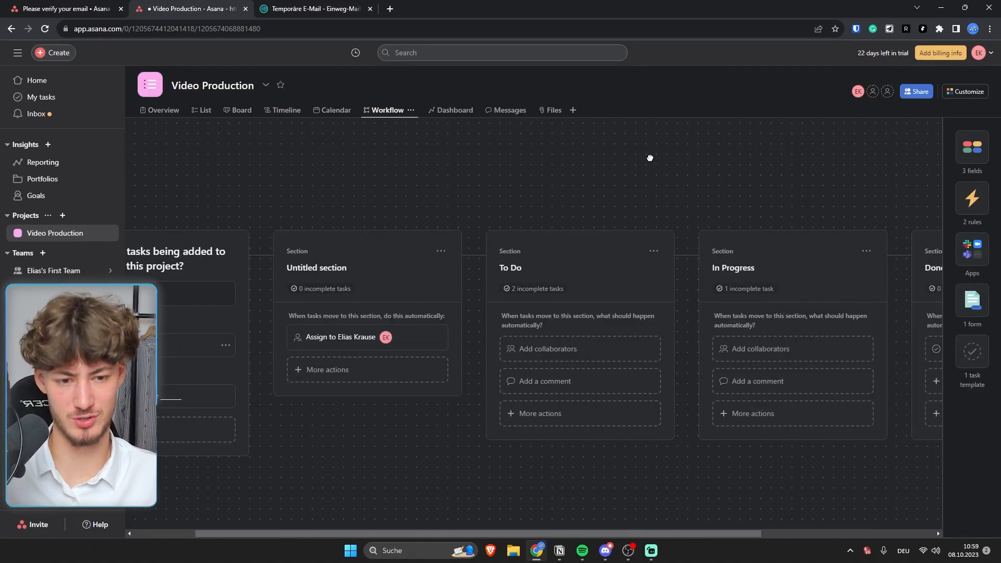
{"action": "left_click_drag", "start_coordinate": [768, 148], "coordinate": [712, 151]}
{"action": "left_click_drag", "start_coordinate": [531, 173], "coordinate": [771, 192]}
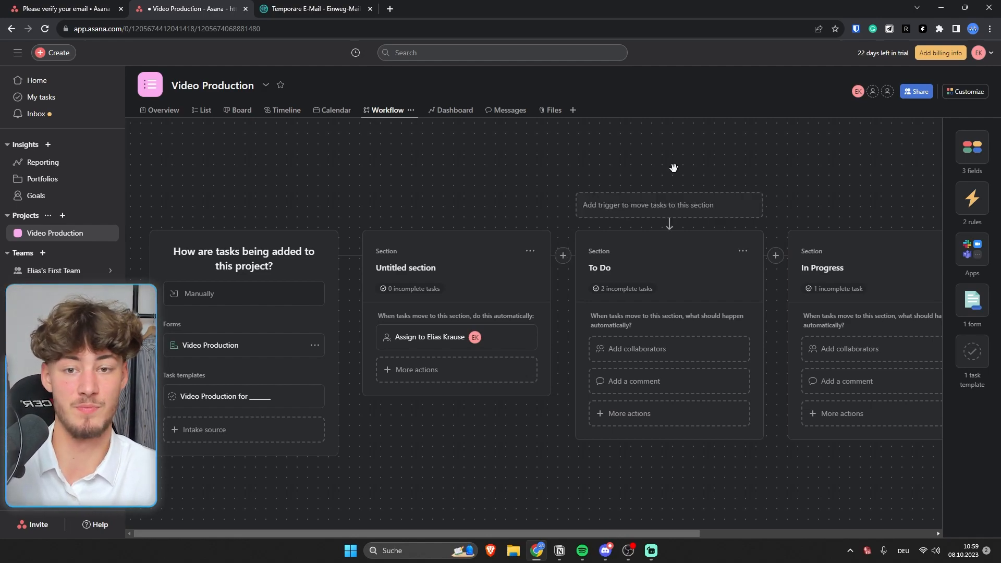
Add a donut chart to the project dashboard showing task count grouped by task status.
{"action": "left_click", "coordinate": [455, 111]}
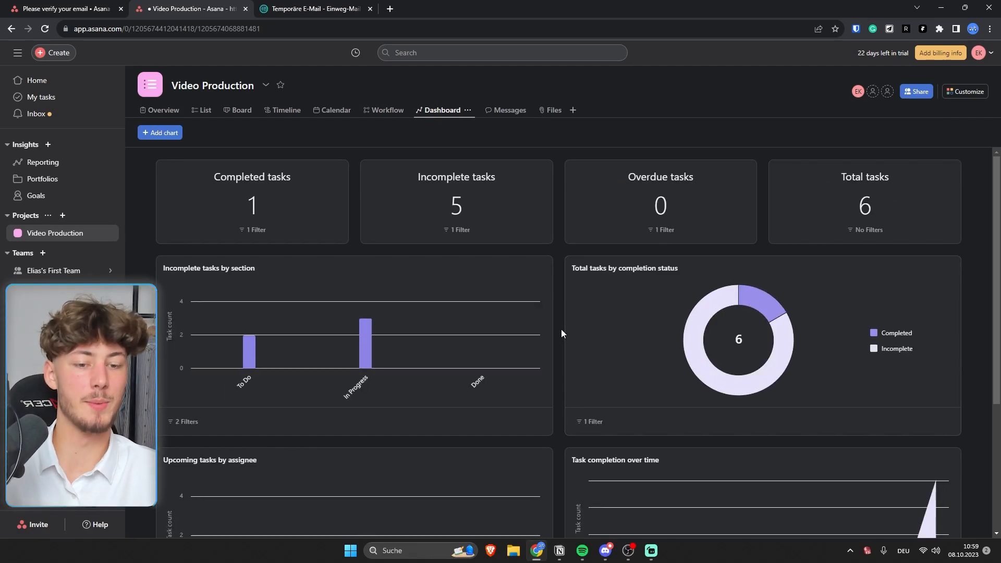
{"action": "scroll", "coordinate": [901, 391], "scroll_direction": "down", "scroll_amount": 4}
{"action": "scroll", "coordinate": [478, 493], "scroll_direction": "up", "scroll_amount": 4}
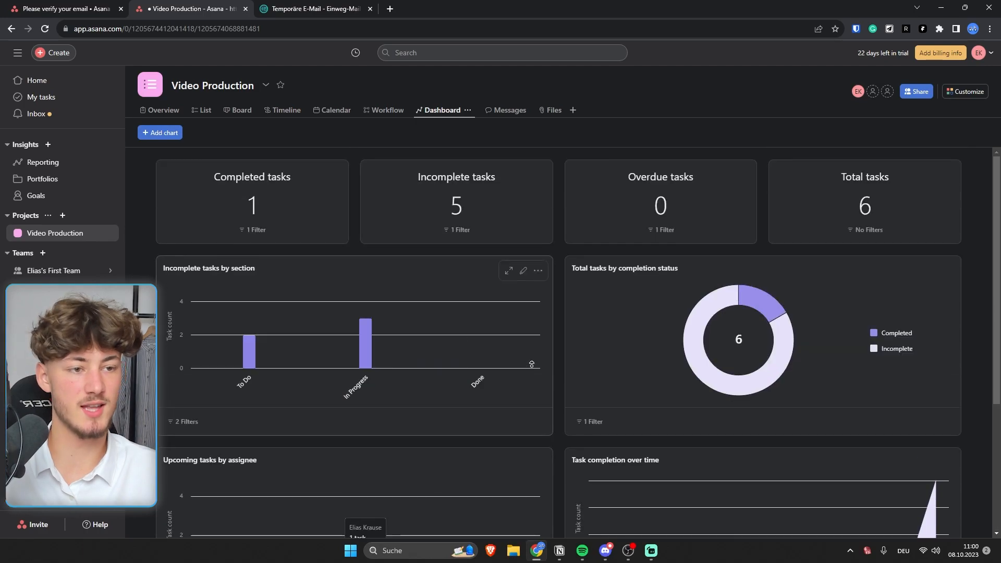
{"action": "left_click", "coordinate": [166, 135]}
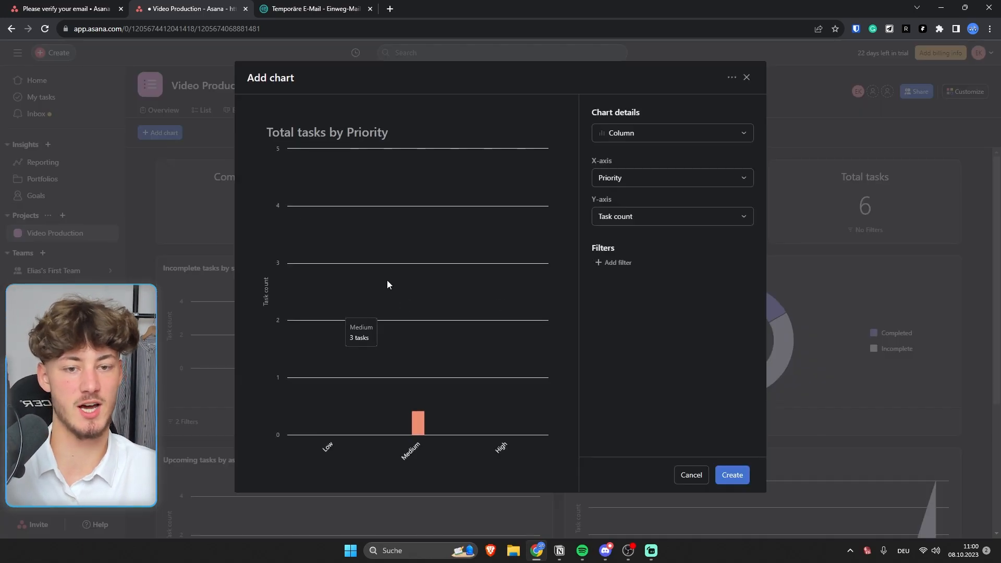
{"action": "left_click", "coordinate": [636, 134]}
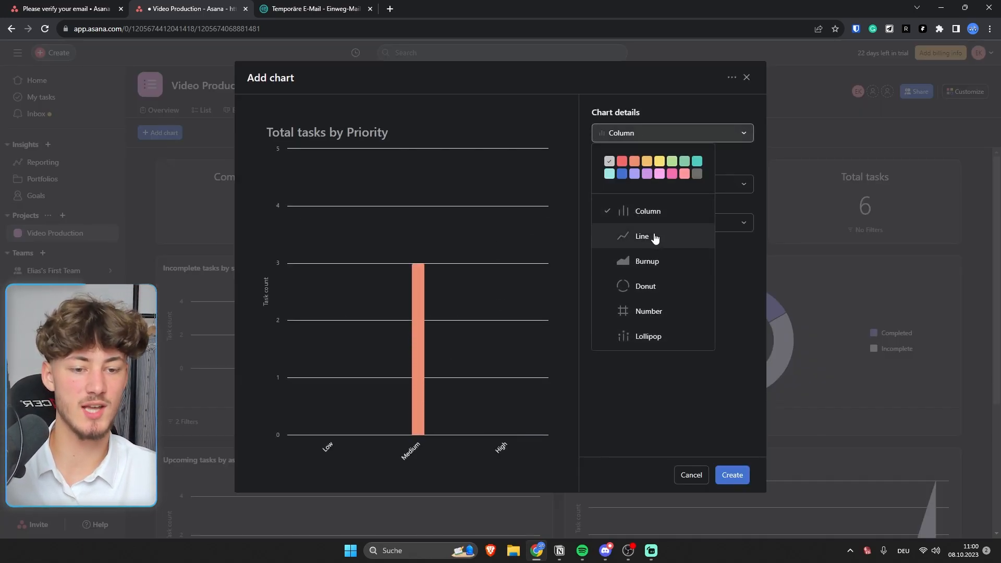
{"action": "left_click", "coordinate": [646, 295]}
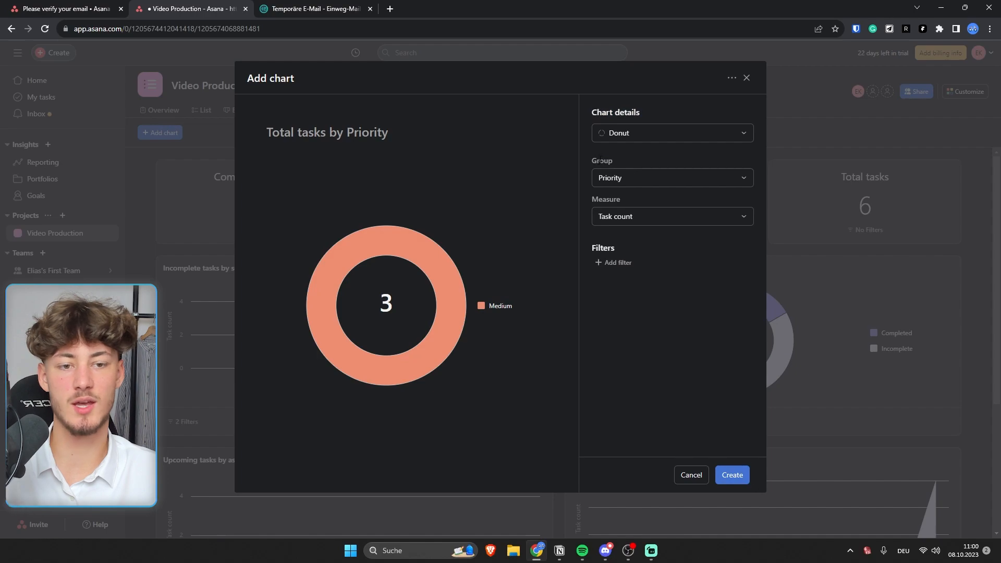
{"action": "left_click", "coordinate": [648, 178]}
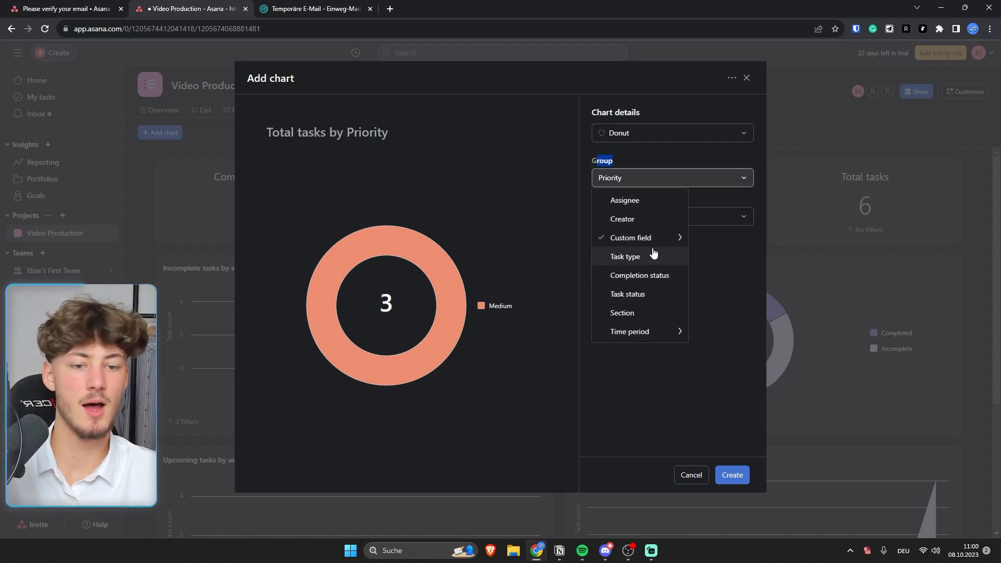
{"action": "left_click", "coordinate": [641, 301]}
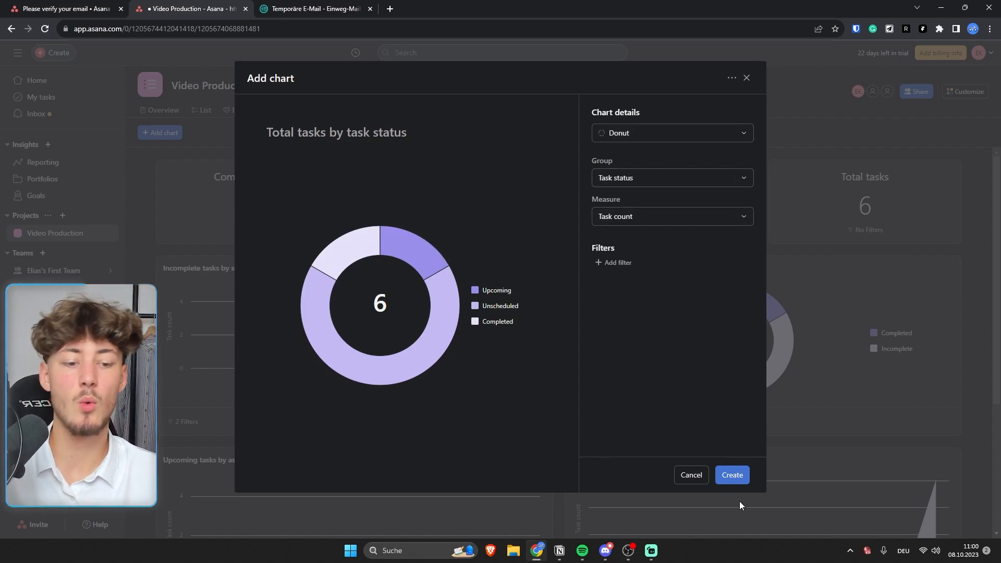
{"action": "left_click", "coordinate": [732, 475]}
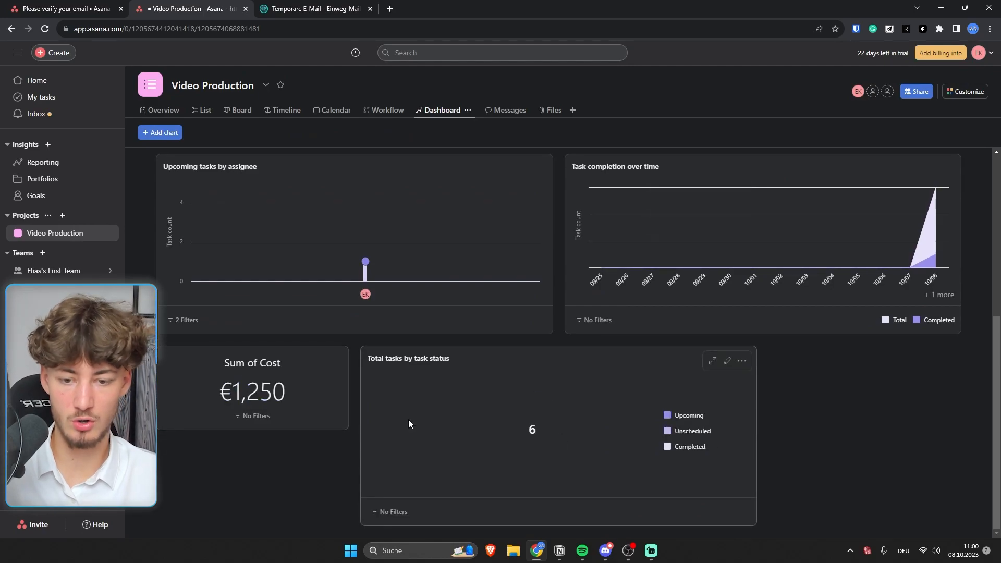
Move the task status donut chart up between the Completed tasks and Incomplete tasks cards on the dashboard.
{"action": "left_click_drag", "start_coordinate": [514, 362], "coordinate": [626, 224]}
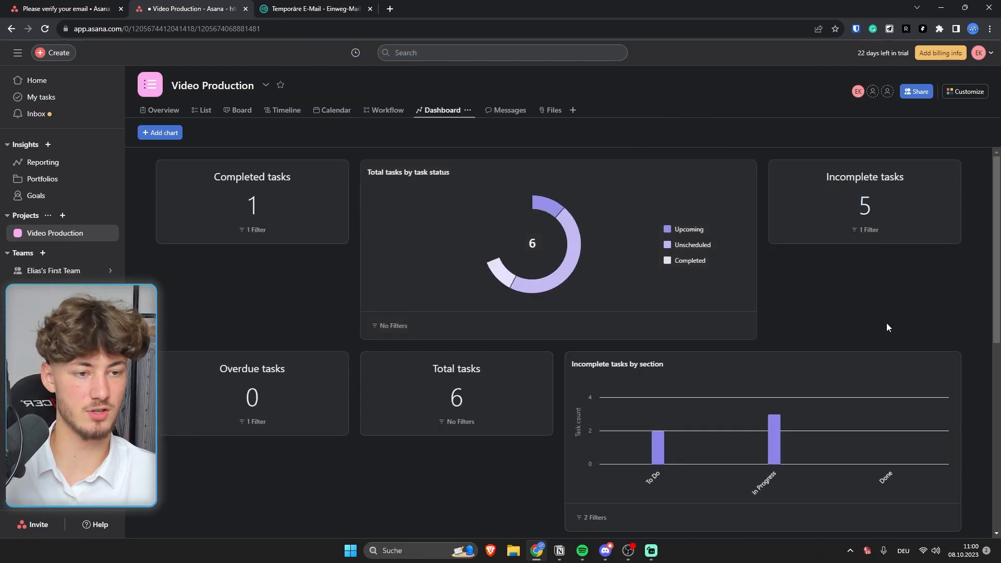
{"action": "scroll", "coordinate": [783, 311], "scroll_direction": "down", "scroll_amount": 5}
{"action": "scroll", "coordinate": [782, 311], "scroll_direction": "up", "scroll_amount": 5}
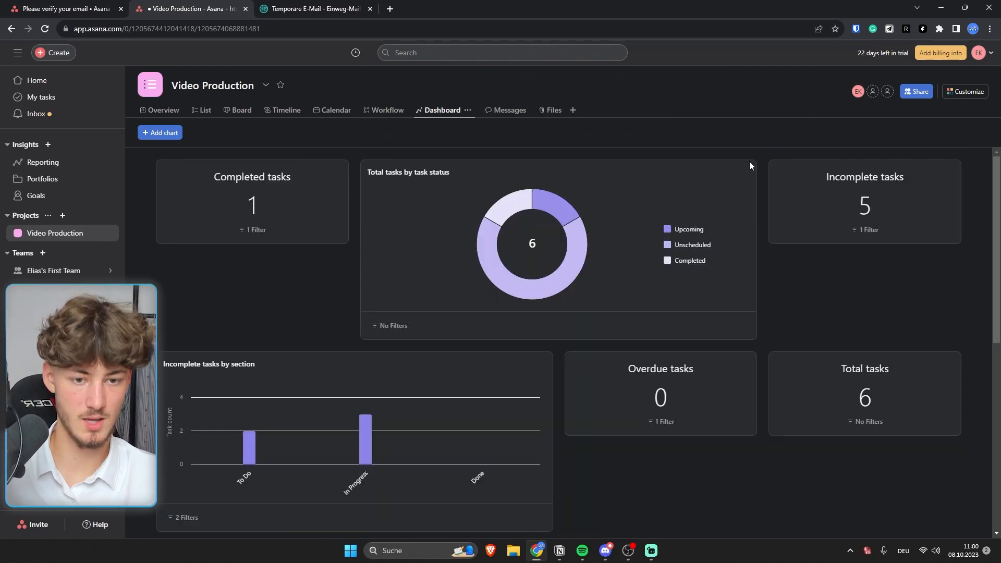
Inspect a blank message to the Video Production project members and close it unsent.
{"action": "left_click", "coordinate": [508, 115]}
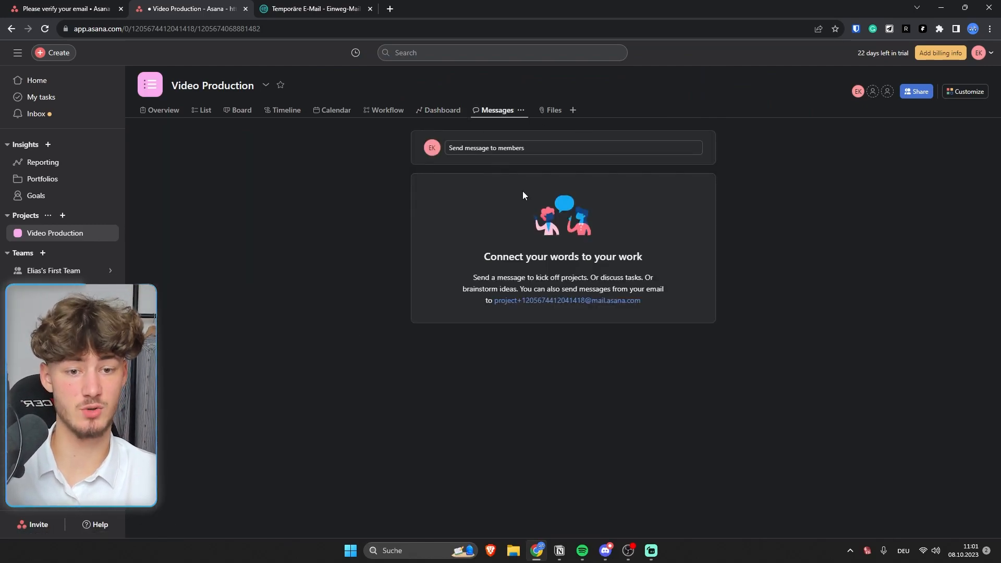
{"action": "left_click", "coordinate": [549, 150]}
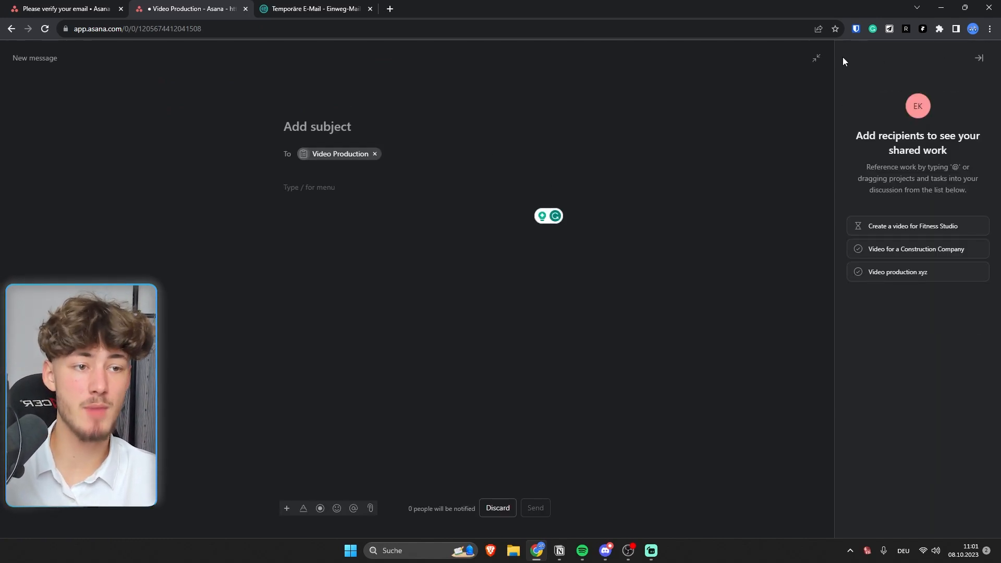
{"action": "left_click", "coordinate": [9, 33]}
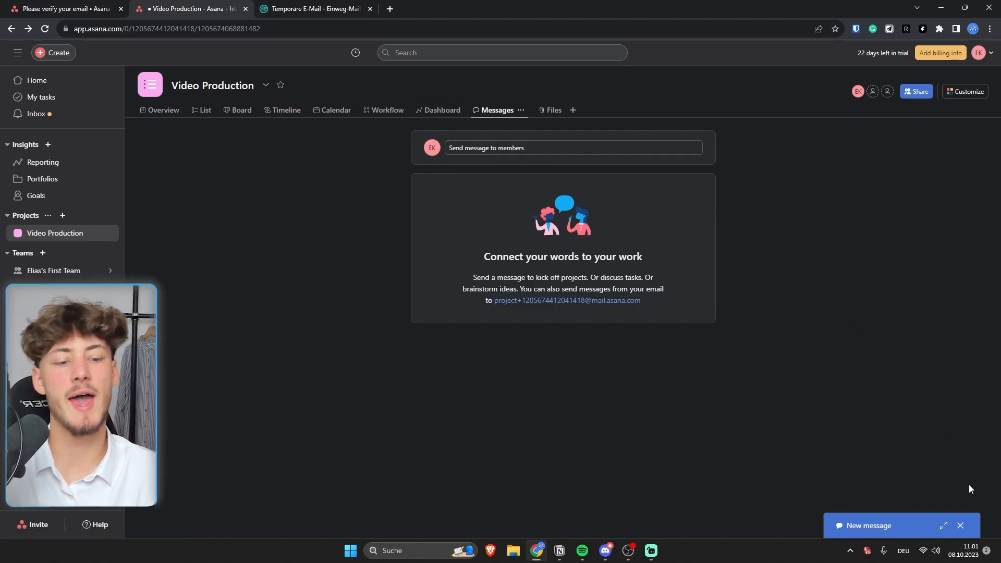
{"action": "left_click", "coordinate": [960, 526]}
{"action": "left_click", "coordinate": [601, 330]}
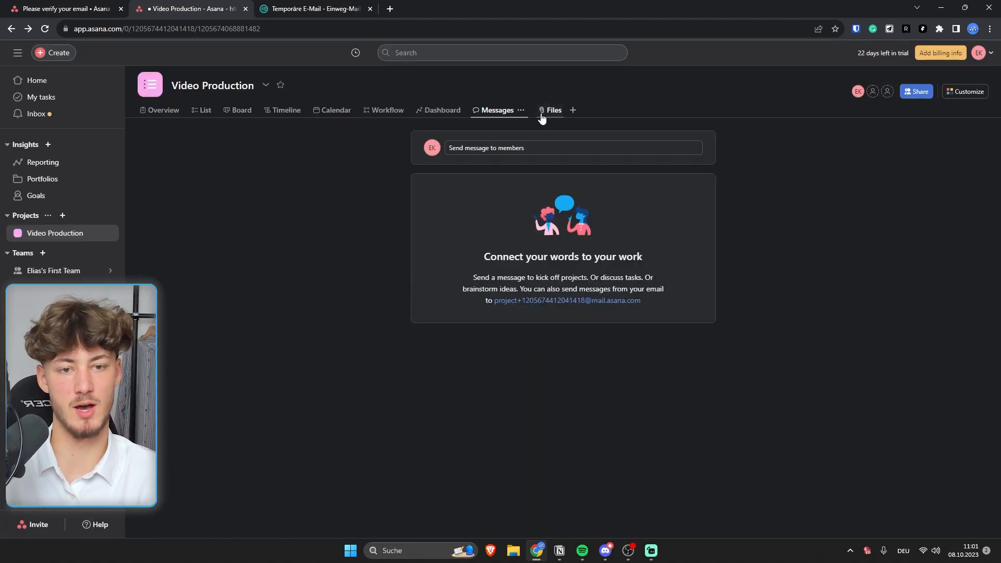
Open the project's files view and read its note about task and message attachments.
{"action": "left_click", "coordinate": [541, 110]}
{"action": "left_click_drag", "start_coordinate": [505, 232], "coordinate": [657, 235]}
{"action": "left_click", "coordinate": [658, 236]}
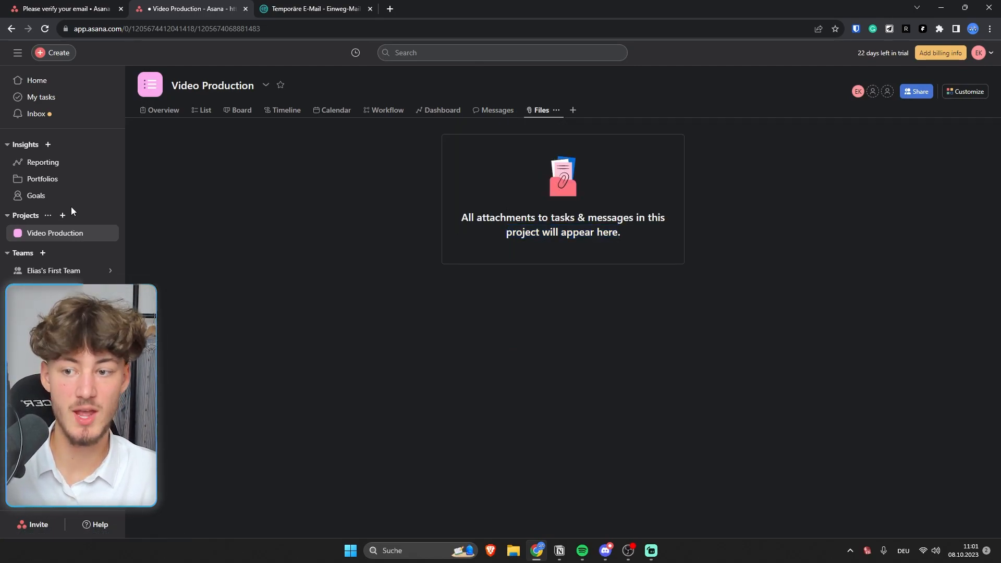
Set up a first reporting dashboard across projects and compare it with the Video Production project's own dashboard.
{"action": "left_click", "coordinate": [36, 162]}
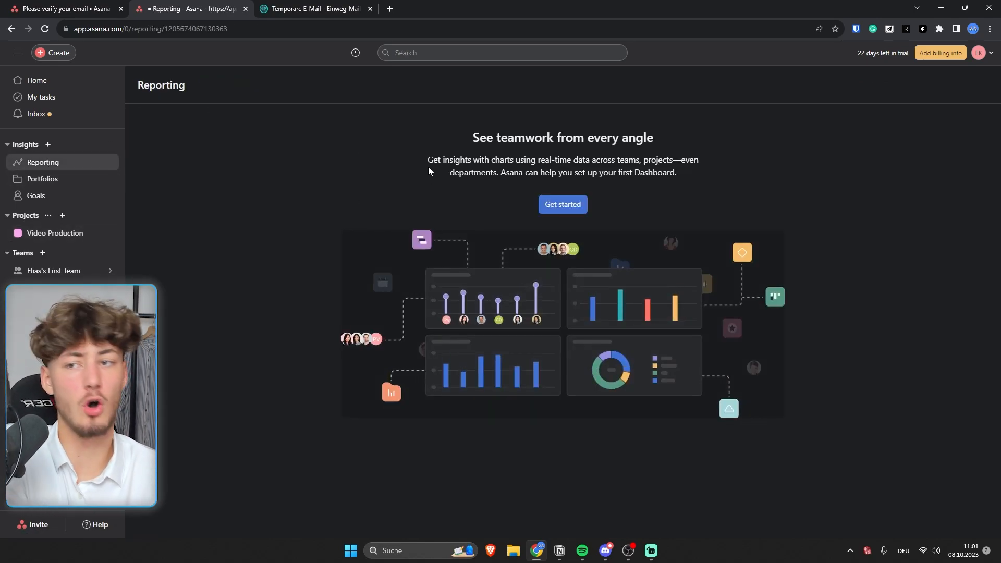
{"action": "left_click", "coordinate": [567, 206]}
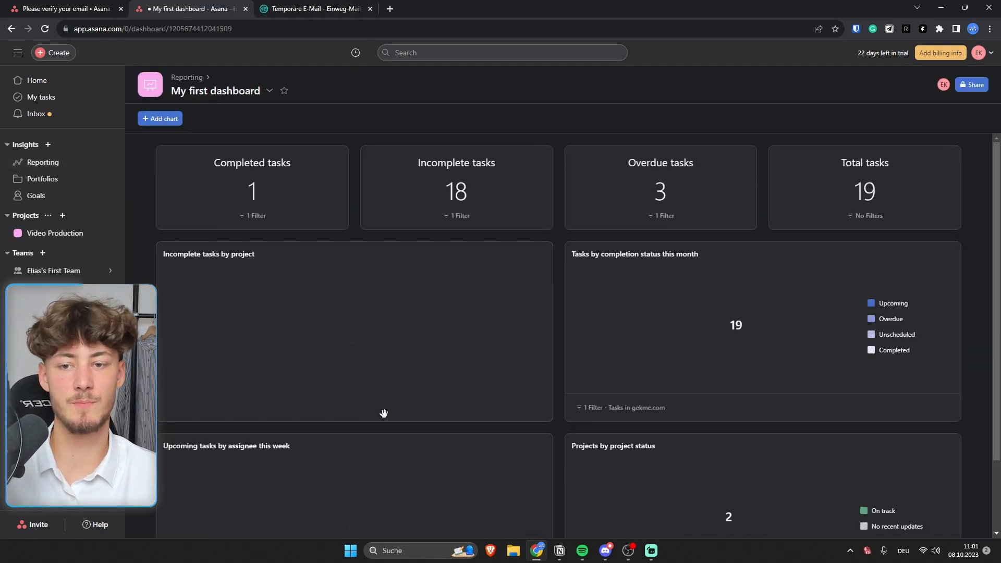
{"action": "left_click", "coordinate": [56, 233]}
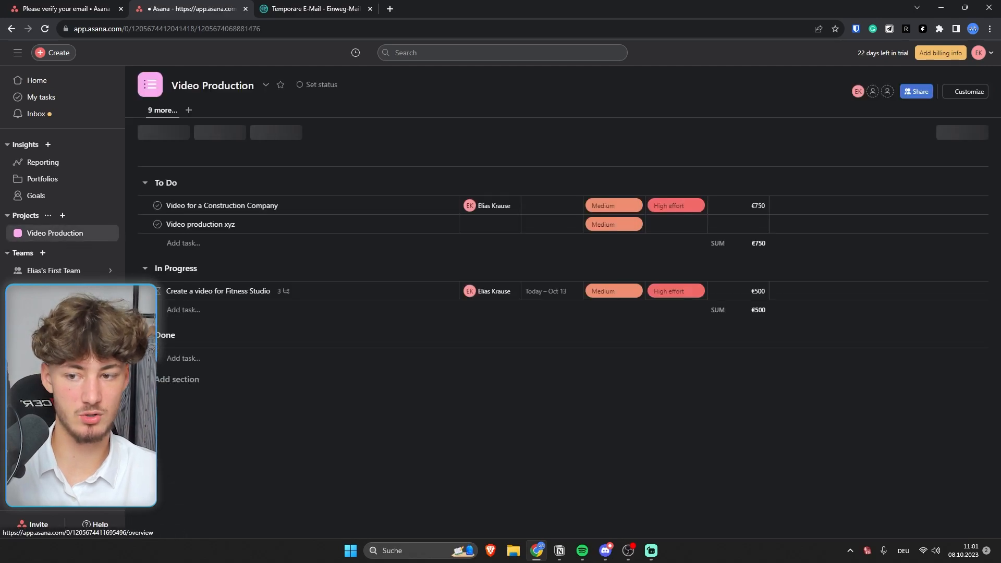
{"action": "left_click", "coordinate": [464, 115]}
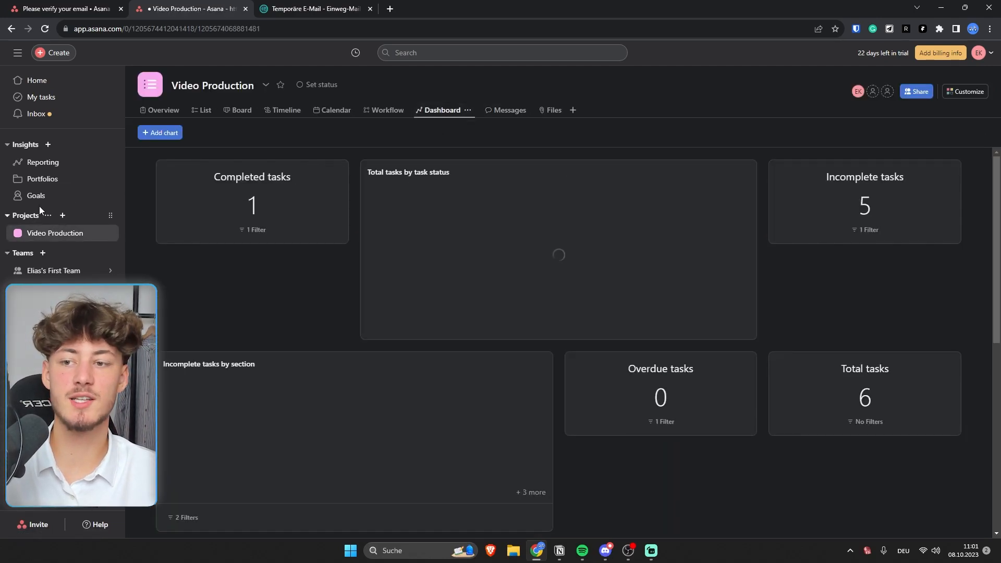
{"action": "left_click", "coordinate": [31, 162]}
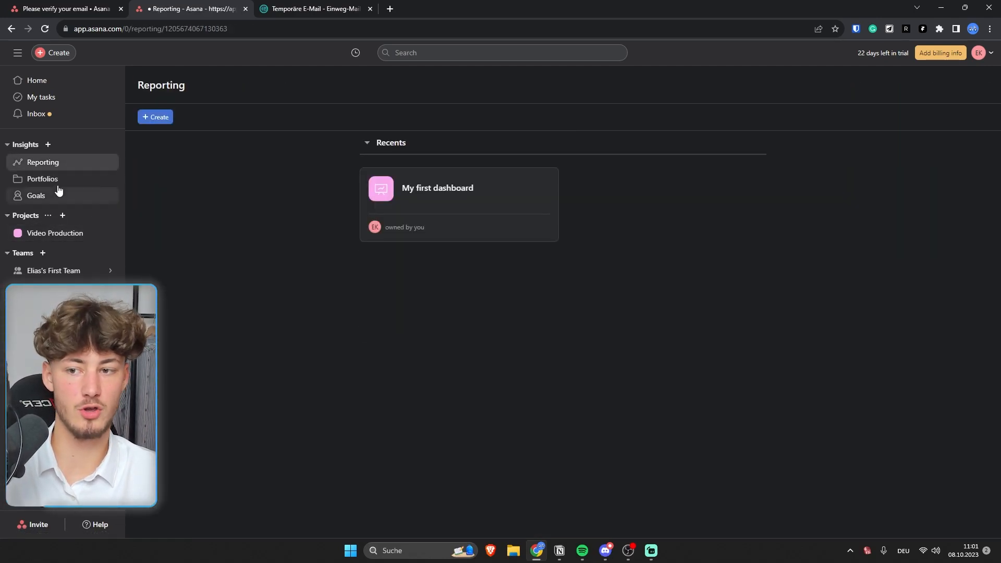
{"action": "left_click", "coordinate": [472, 194]}
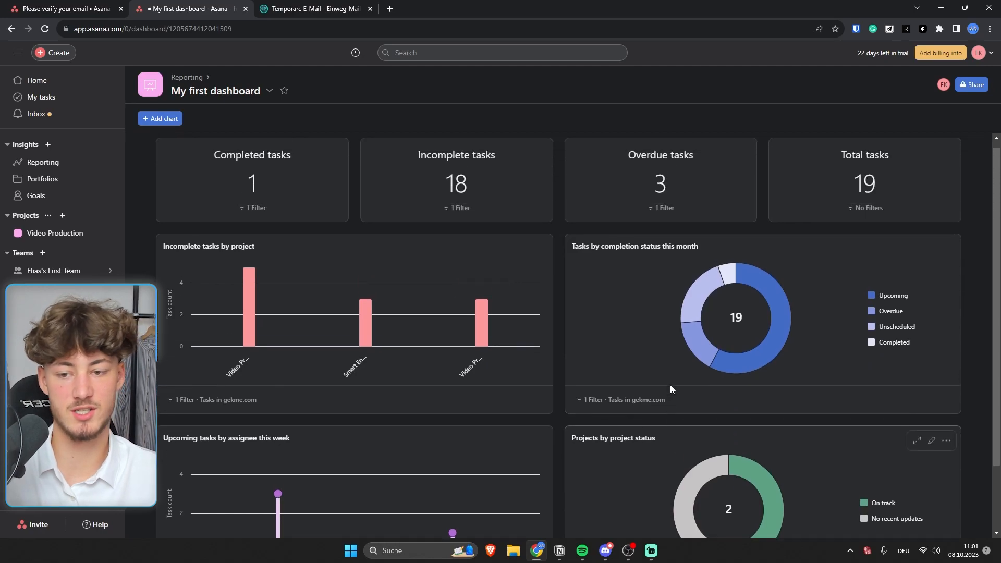
Set up a first portfolio and inspect the overview and task list of its archived Video Production project.
{"action": "left_click", "coordinate": [72, 179]}
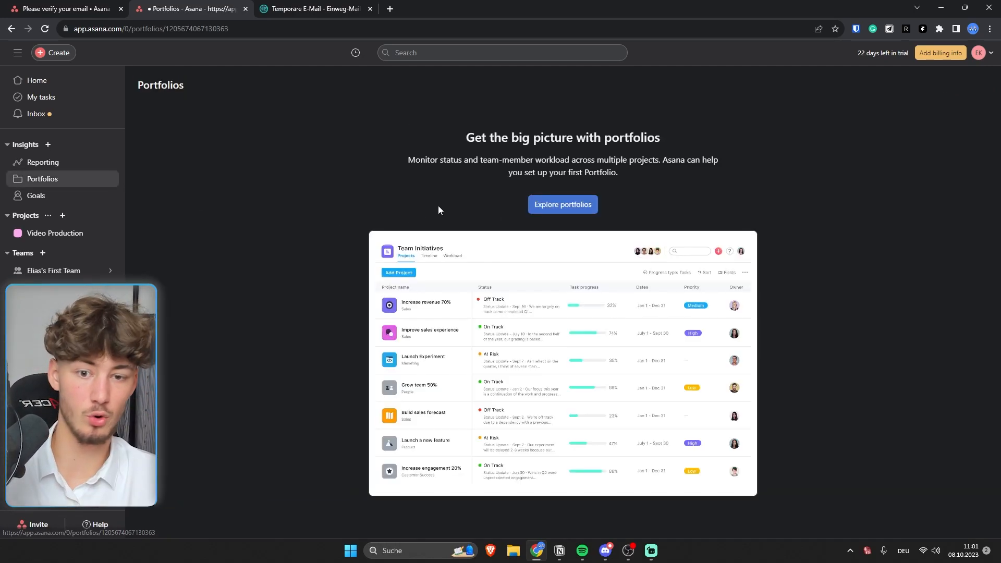
{"action": "left_click", "coordinate": [571, 204]}
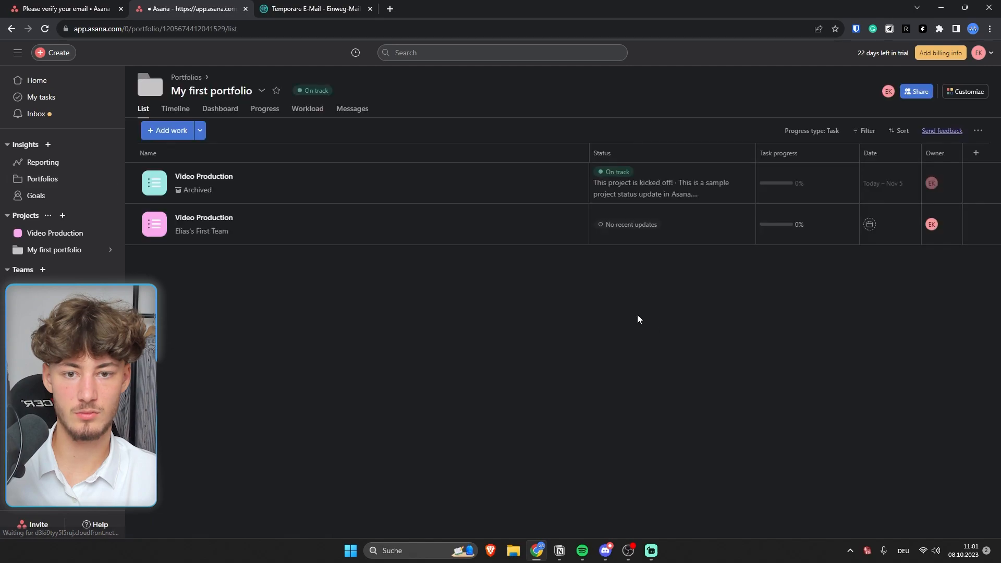
{"action": "left_click", "coordinate": [201, 176]}
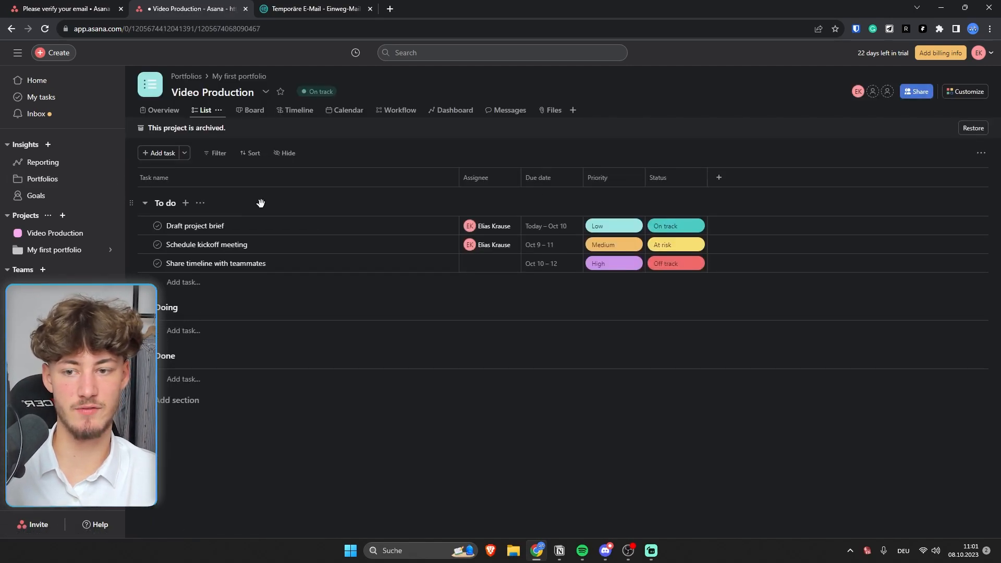
{"action": "left_click", "coordinate": [162, 111]}
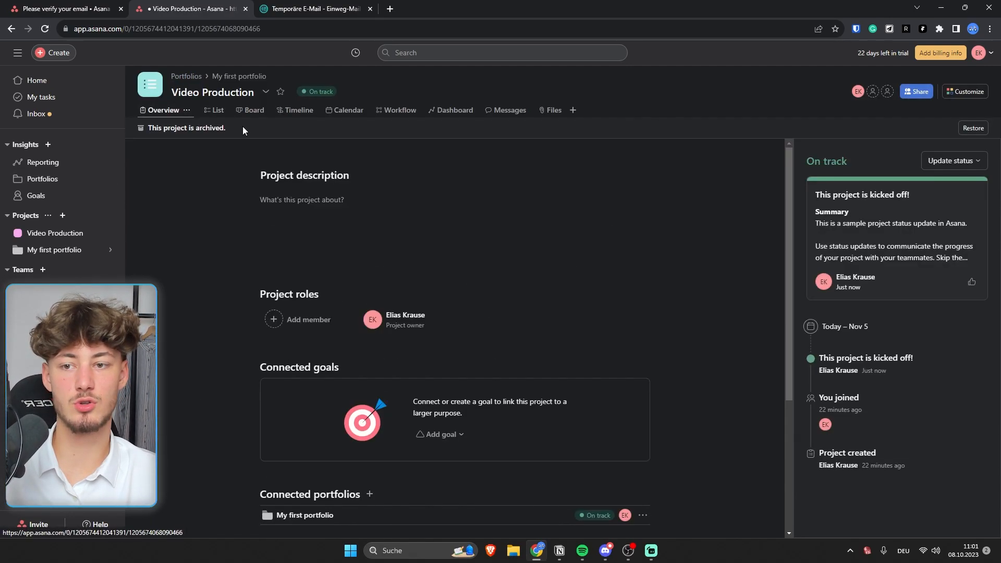
{"action": "left_click", "coordinate": [205, 110]}
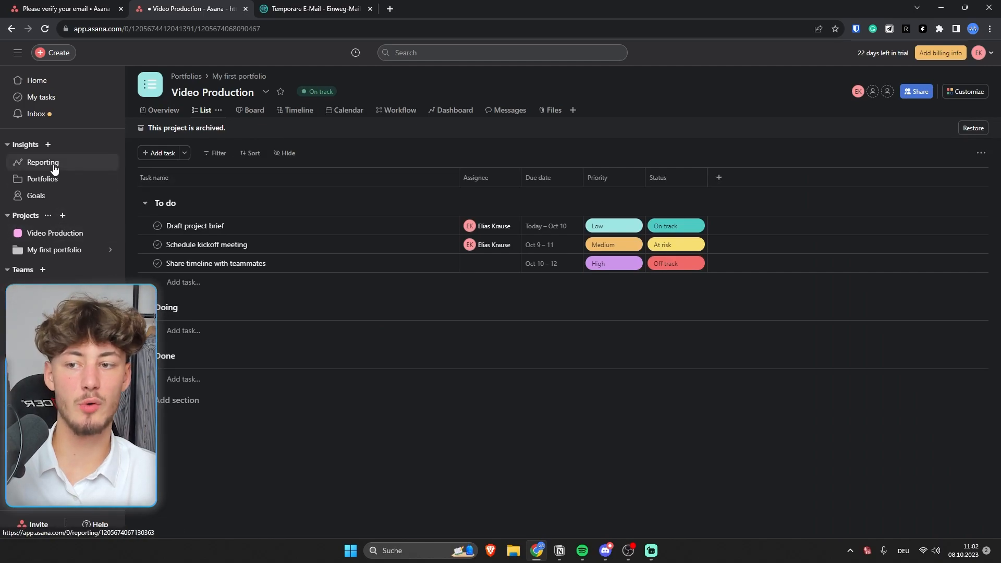
Open My first portfolio from the portfolios overview and view its active, non-archived Video Production project.
{"action": "left_click", "coordinate": [43, 179]}
{"action": "left_click", "coordinate": [468, 184]}
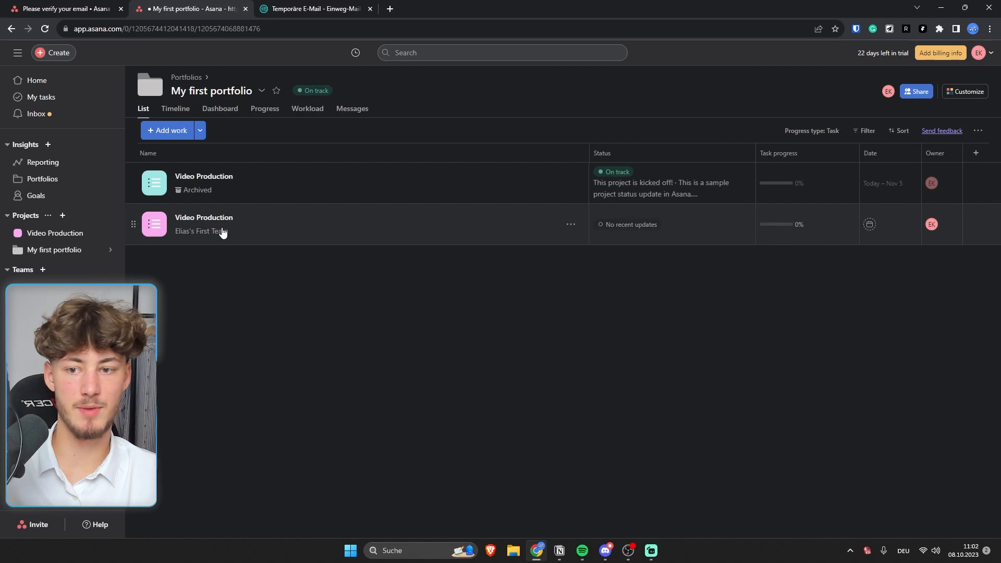
{"action": "left_click", "coordinate": [221, 230]}
Start a blank company goal titled "Create all videos" and check the member suggestions without adding anyone.
{"action": "left_click", "coordinate": [53, 198]}
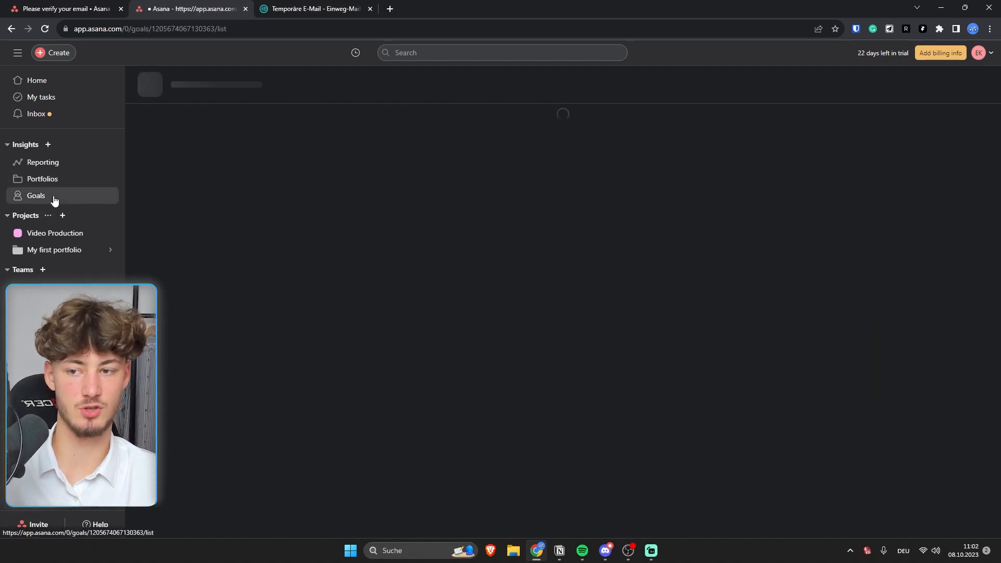
{"action": "left_click", "coordinate": [70, 177]}
{"action": "left_click", "coordinate": [68, 201]}
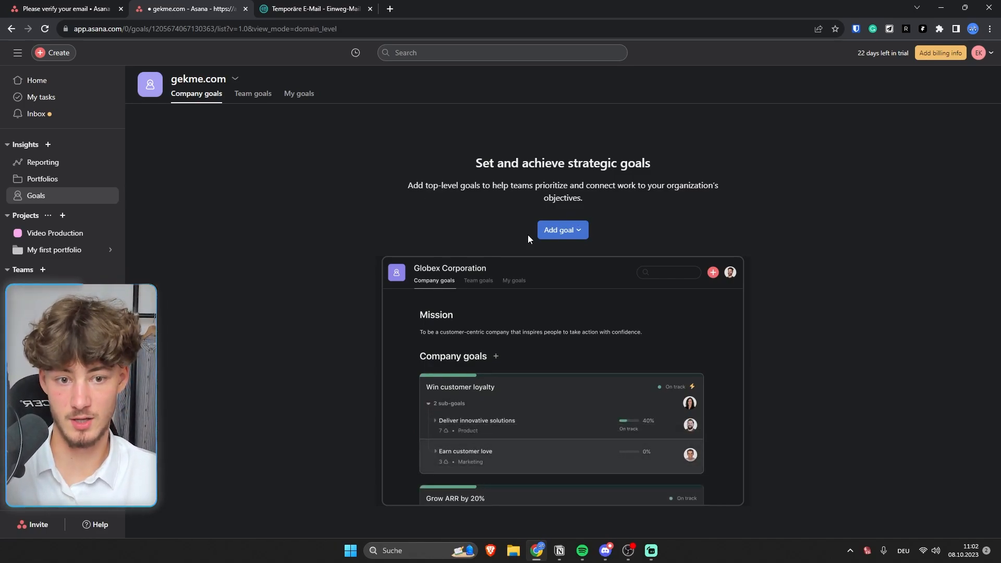
{"action": "left_click", "coordinate": [555, 232]}
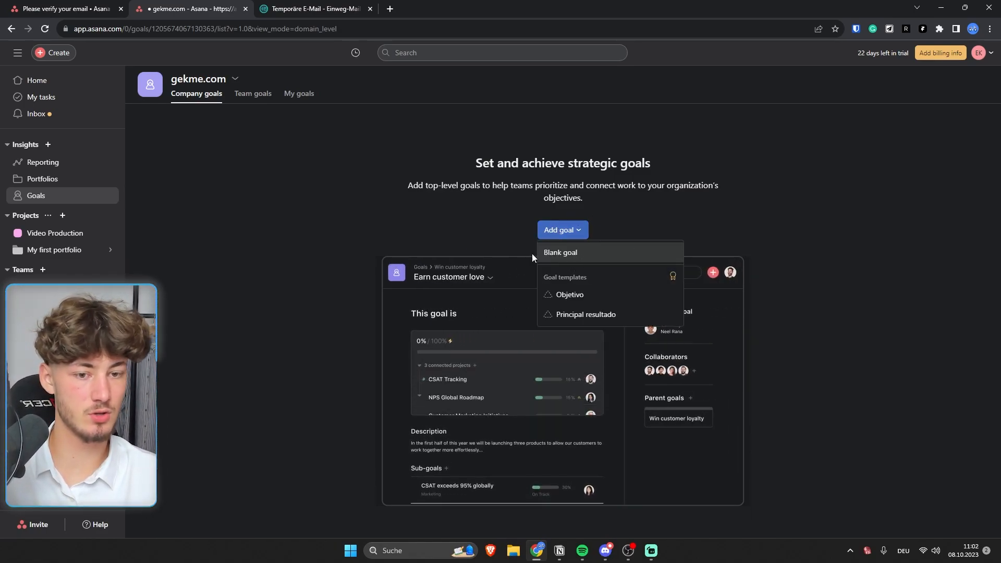
{"action": "left_click", "coordinate": [579, 257]}
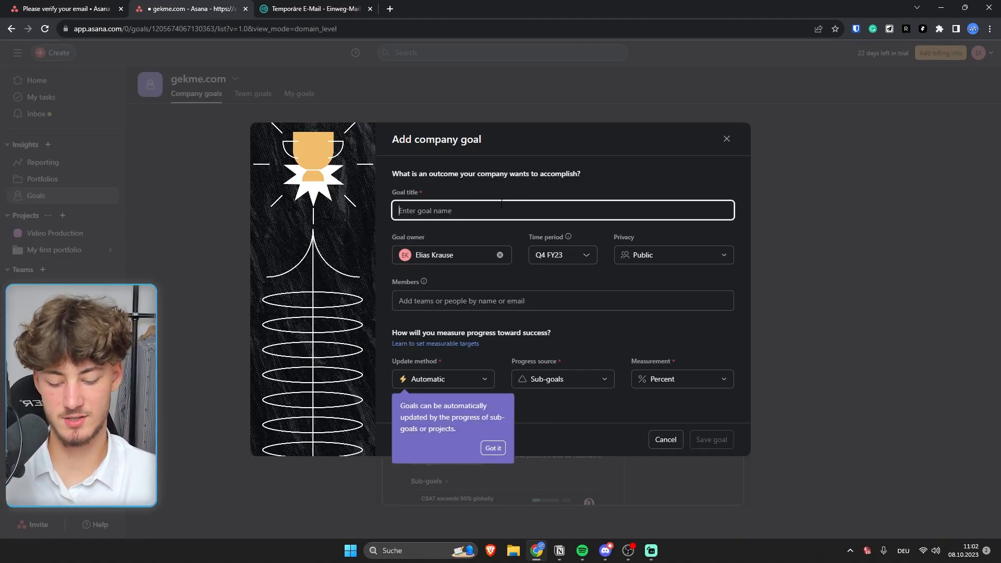
{"action": "type", "text": "Create all videos"}
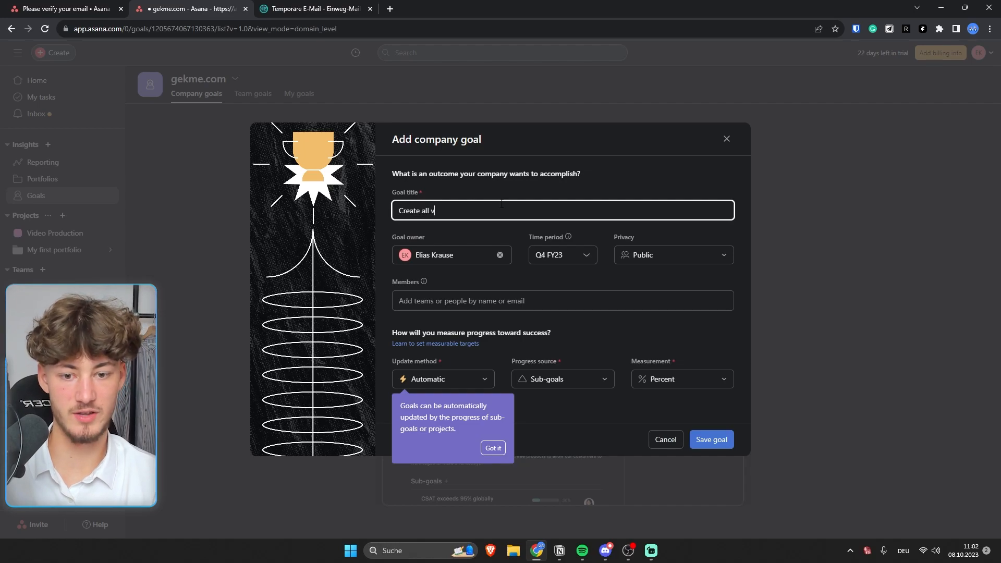
{"action": "left_click", "coordinate": [493, 448]}
{"action": "left_click", "coordinate": [448, 301]}
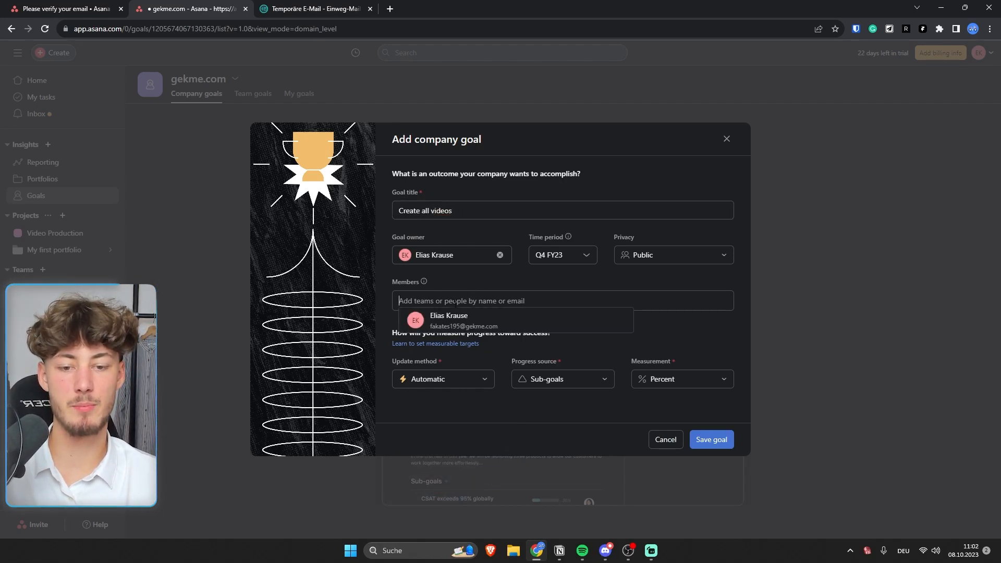
{"action": "left_click", "coordinate": [516, 282]}
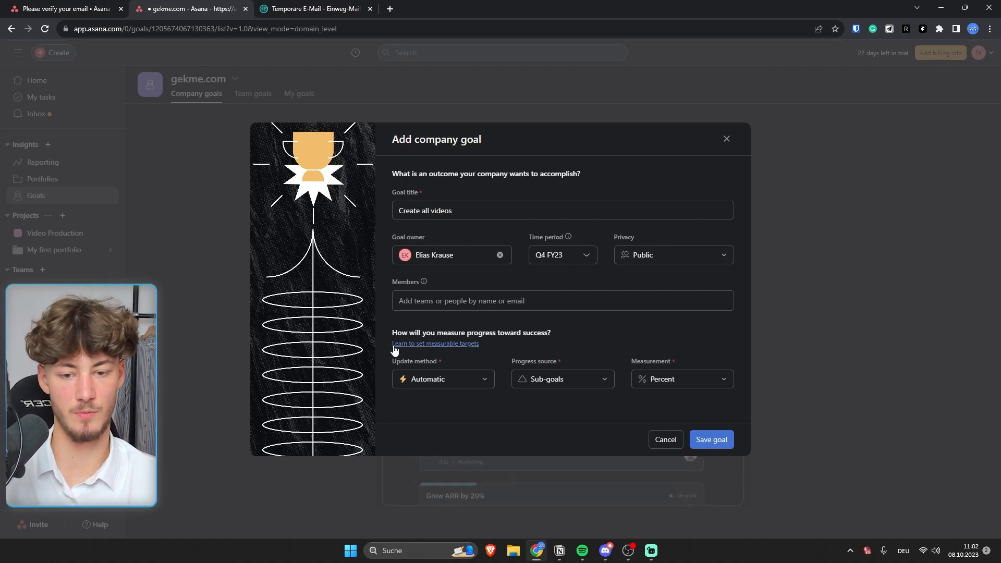
Look up the help page on setting measurable targets and return to the company goal form.
{"action": "left_click_drag", "start_coordinate": [390, 332], "coordinate": [543, 319]}
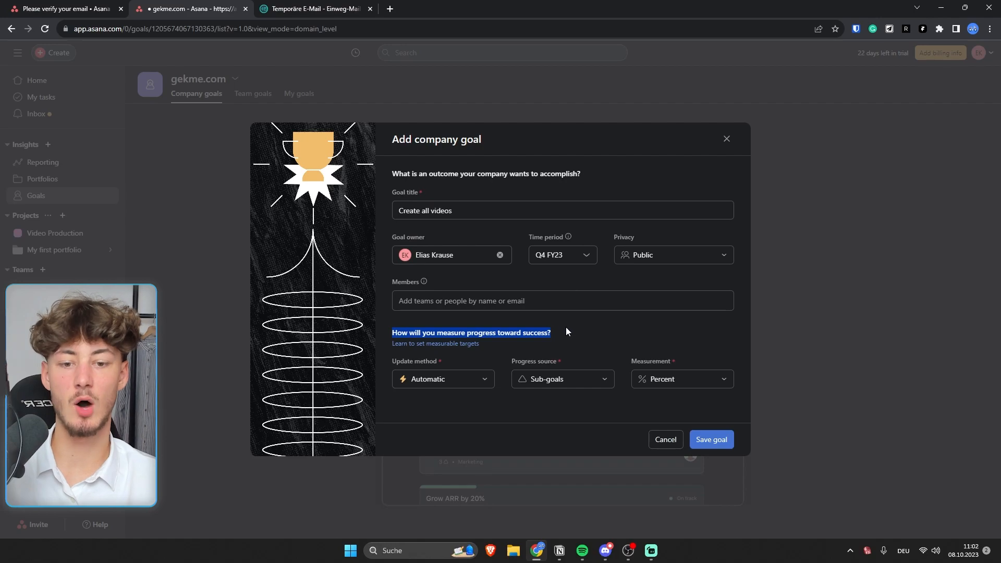
{"action": "left_click", "coordinate": [450, 343]}
{"action": "left_click", "coordinate": [241, 5]}
{"action": "middle_click", "coordinate": [320, 8]}
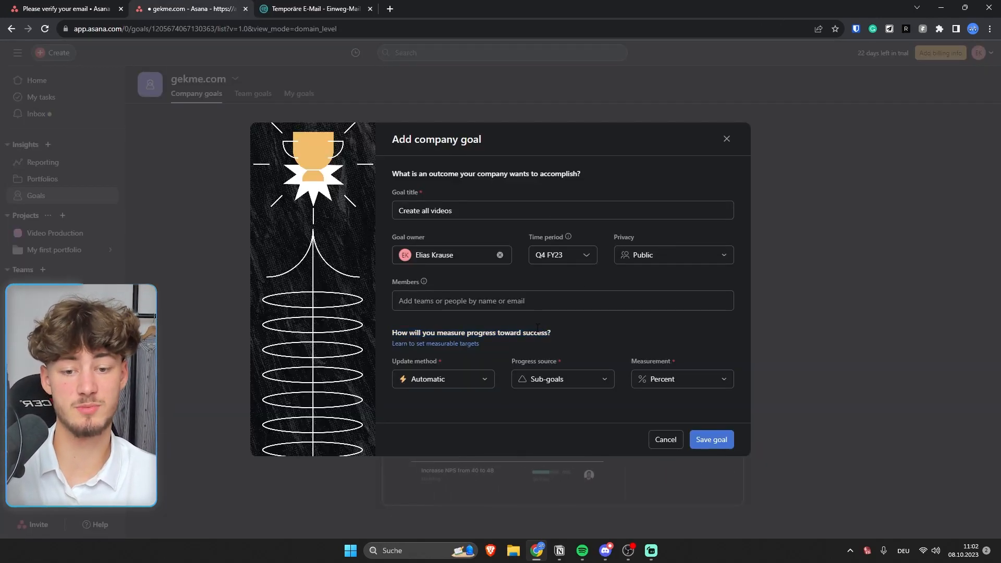
Set the goal's progress to update automatically, with Projects as the source and Tasks complete as the measurement.
{"action": "left_click_drag", "start_coordinate": [388, 360], "coordinate": [465, 360]}
{"action": "left_click", "coordinate": [440, 379]}
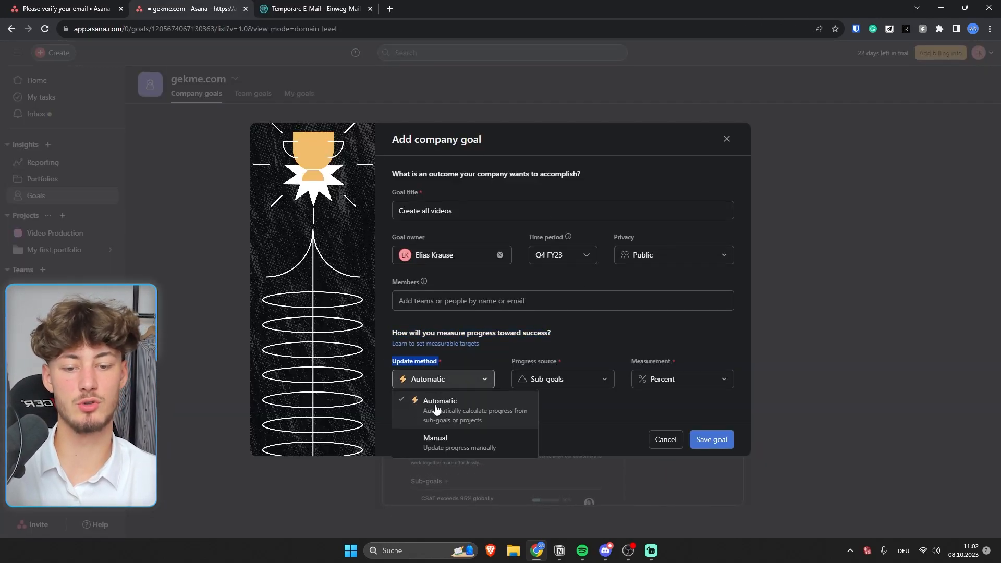
{"action": "left_click", "coordinate": [435, 407]}
{"action": "left_click_drag", "start_coordinate": [512, 358], "coordinate": [567, 357]}
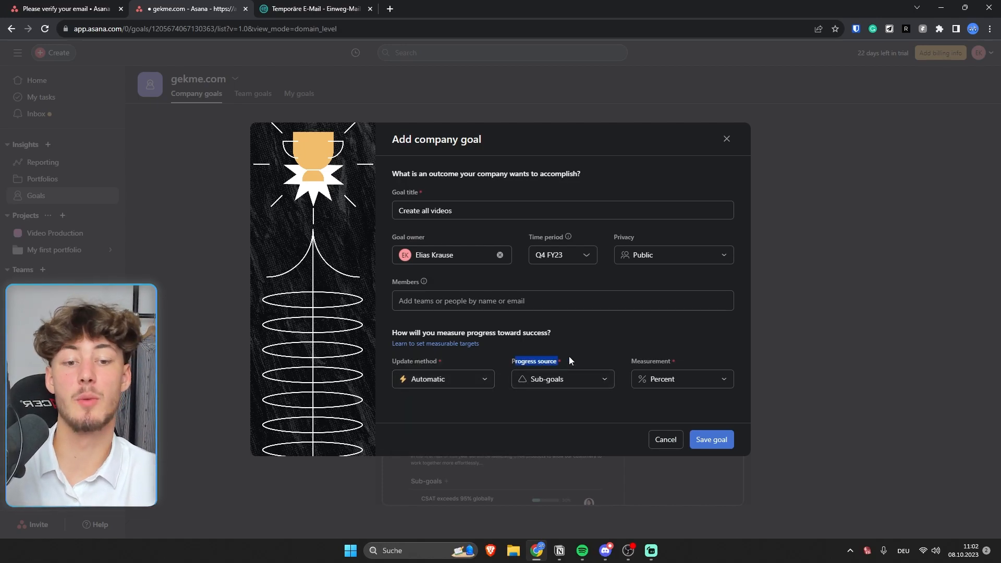
{"action": "left_click", "coordinate": [537, 385]}
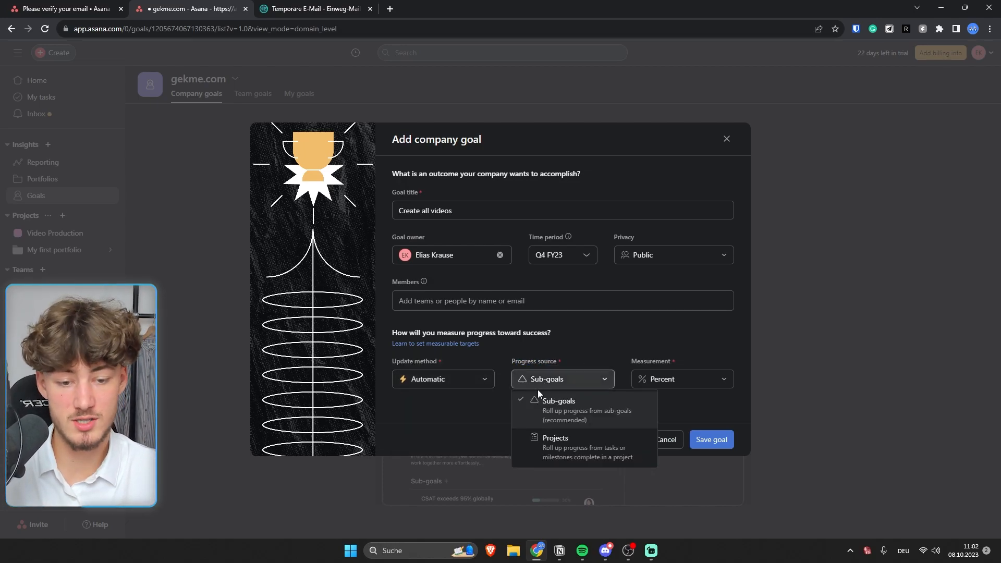
{"action": "left_click", "coordinate": [564, 451]}
{"action": "left_click", "coordinate": [701, 385]}
{"action": "left_click", "coordinate": [678, 441]}
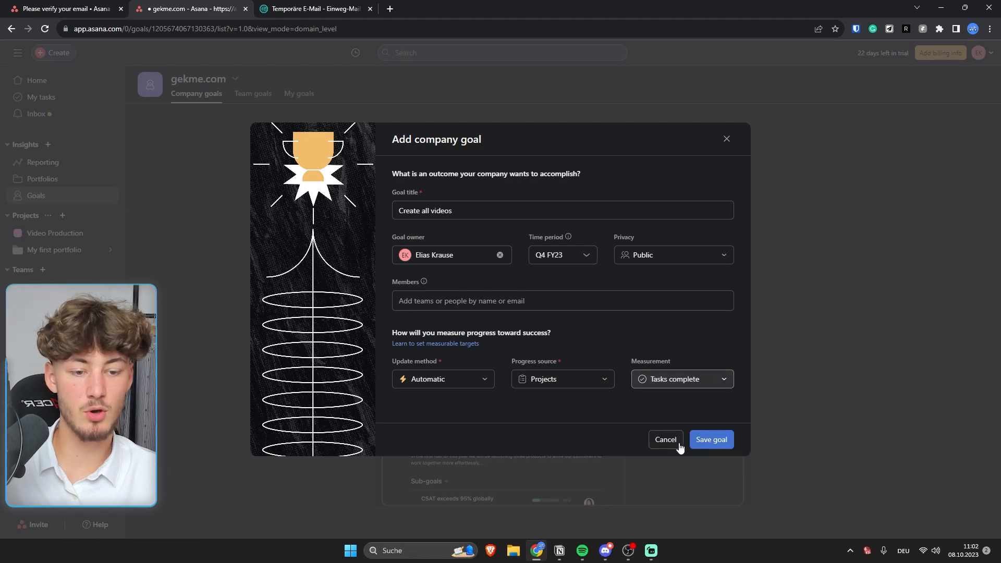
Save the company goal and connect the active Video Production project to it.
{"action": "left_click", "coordinate": [716, 441]}
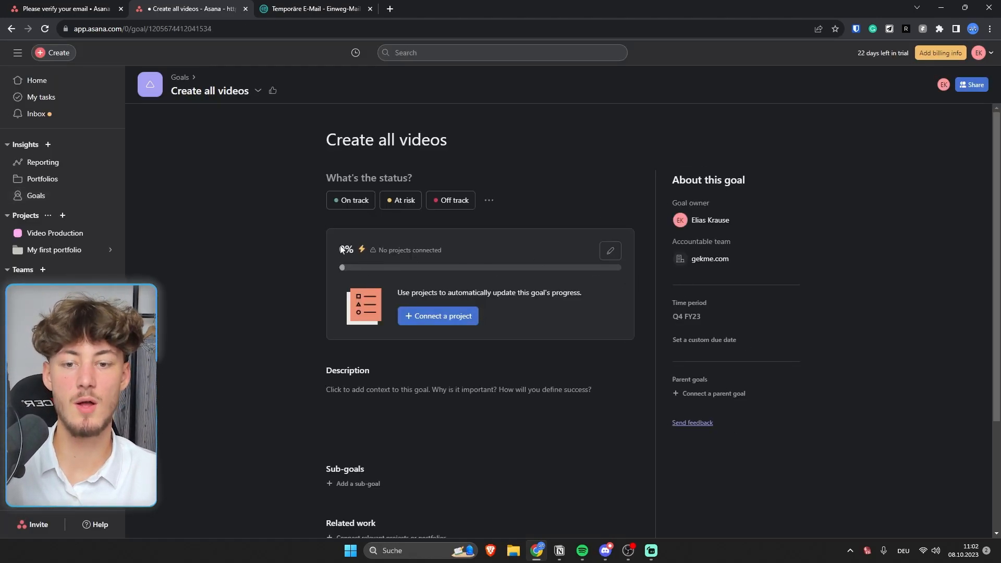
{"action": "left_click", "coordinate": [452, 325]}
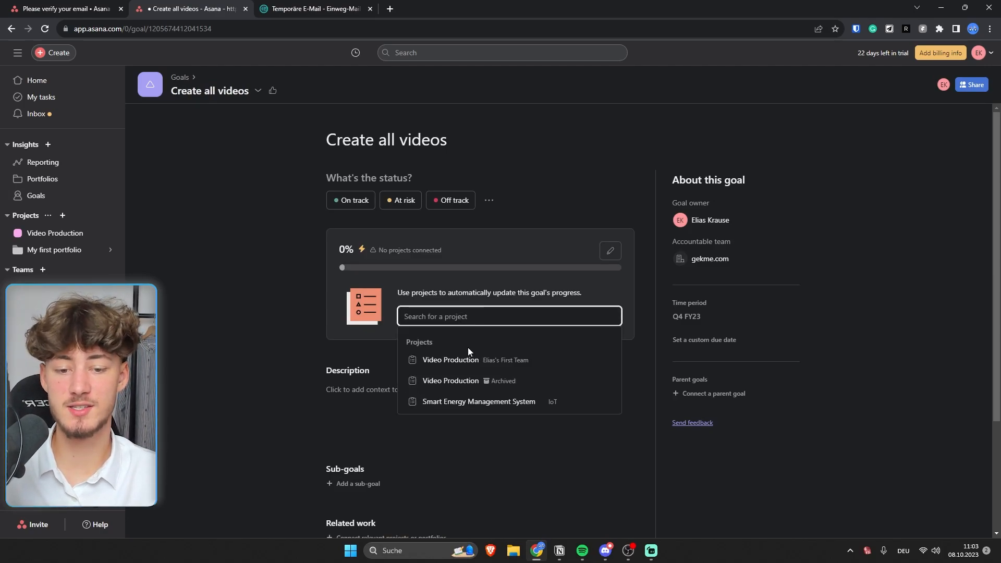
{"action": "left_click", "coordinate": [519, 360]}
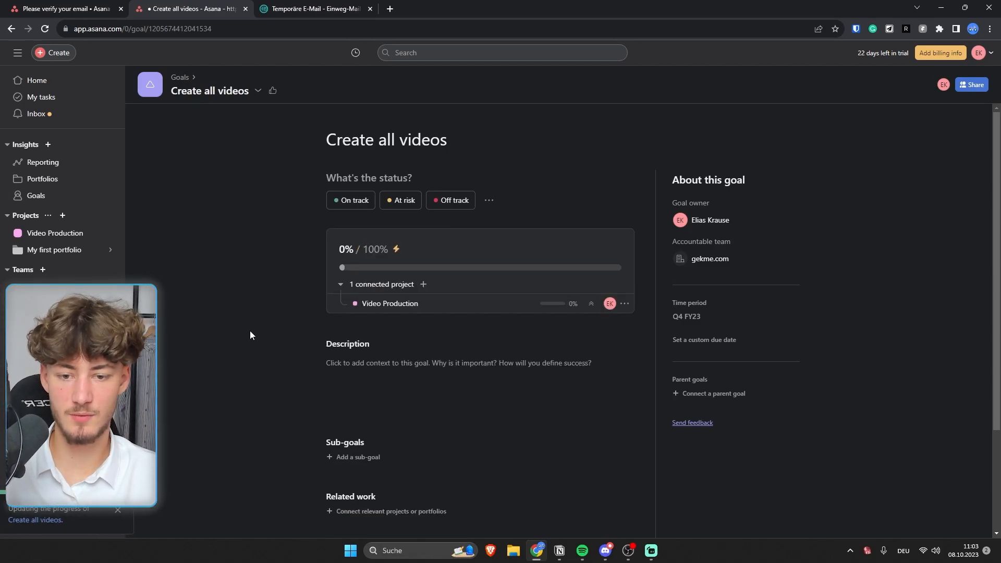
Complete the Video Production tasks "Video for a Construction Company" and "Video production xyz", and check the progress of the "Create all videos" goal.
{"action": "left_click", "coordinate": [69, 233]}
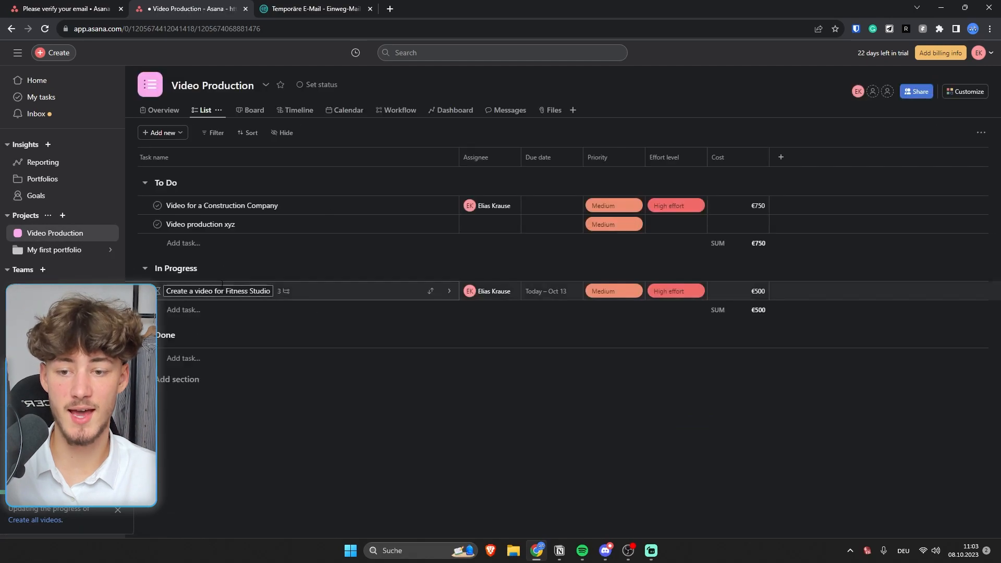
{"action": "left_click", "coordinate": [157, 205]}
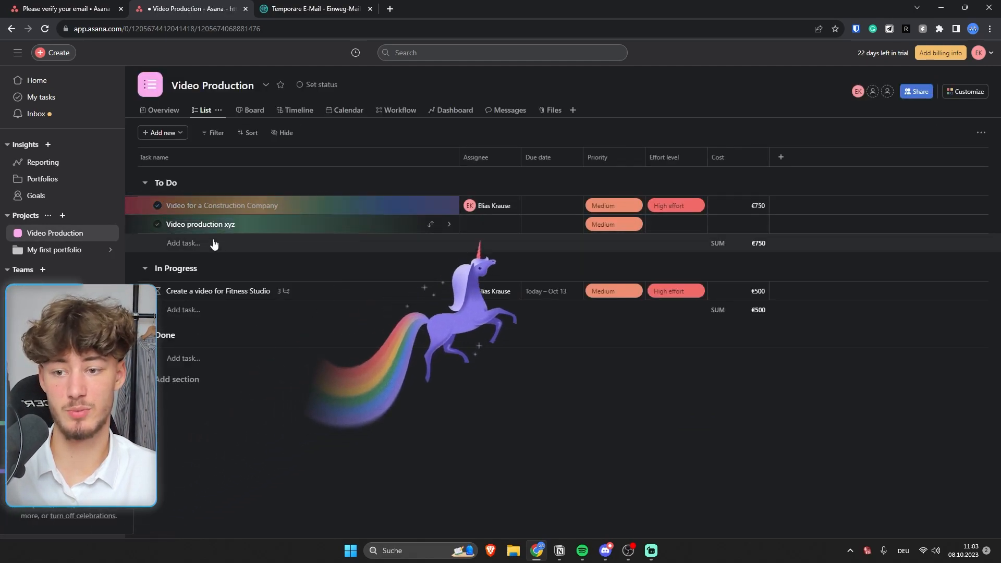
{"action": "left_click", "coordinate": [50, 201]}
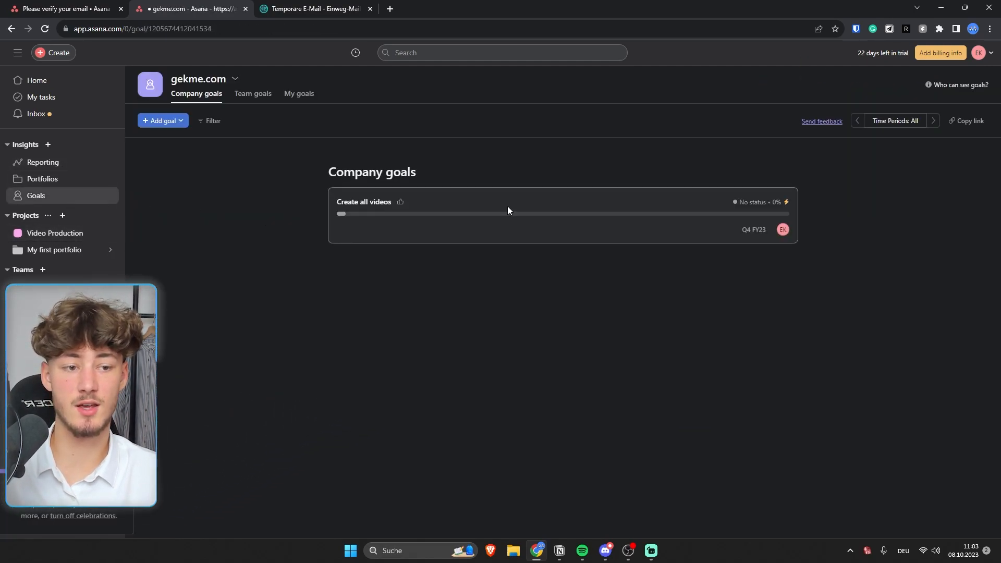
{"action": "left_click", "coordinate": [510, 211]}
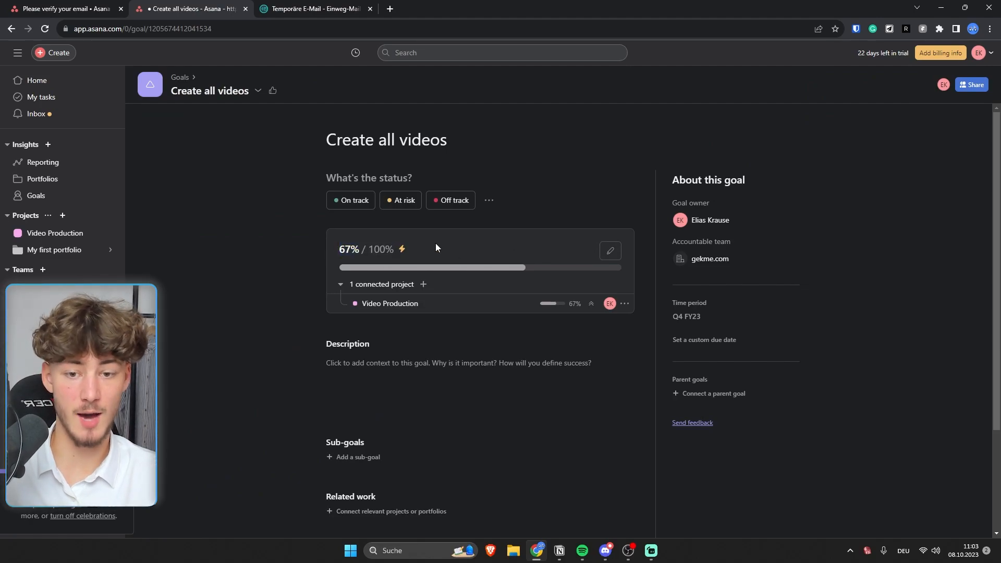